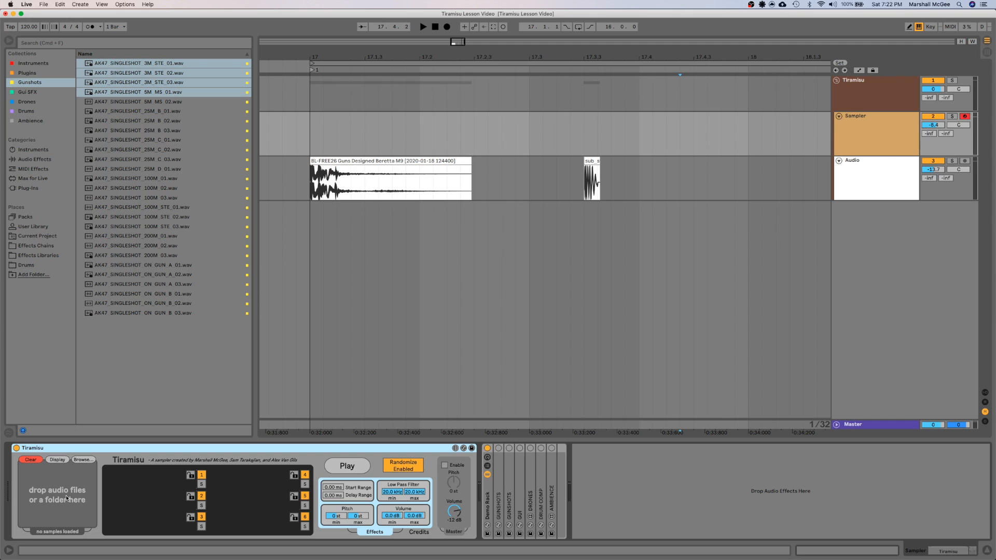
Step: Load all the AK47 single-shot samples from the Gunshots collection into the Tiramisu sampler
key(super+a)
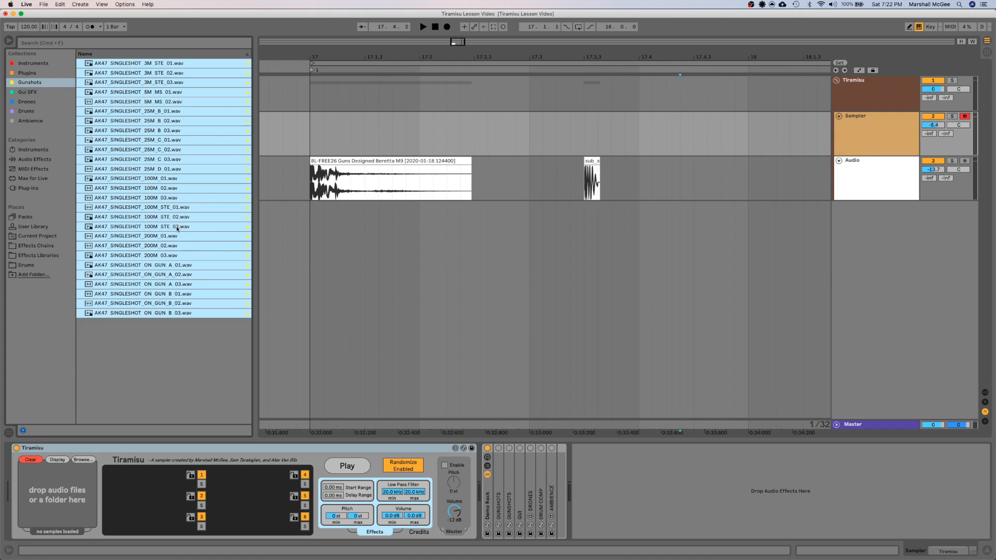
drag(167, 203, 77, 490)
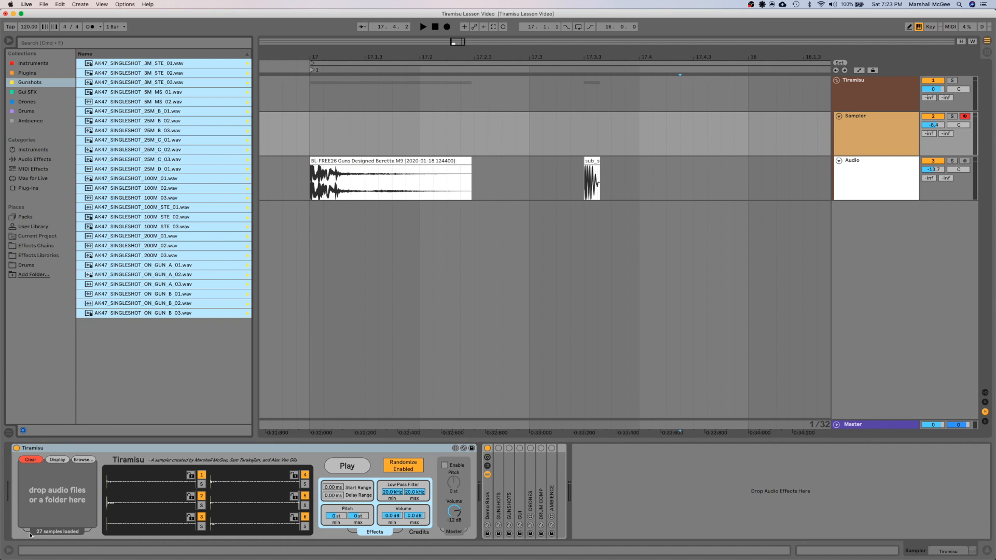
click(51, 461)
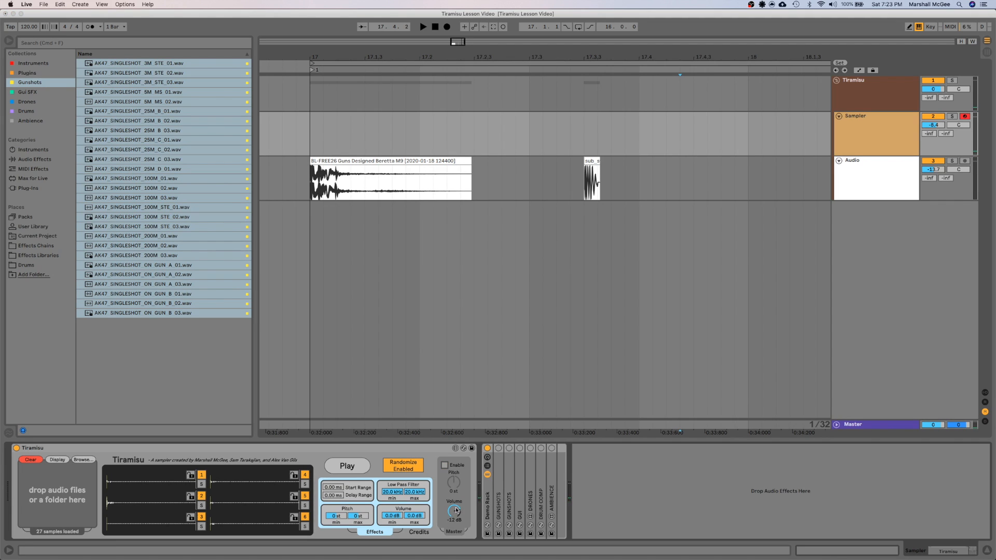
Step: Turn Tiramisu's sample randomization off and back on
click(405, 465)
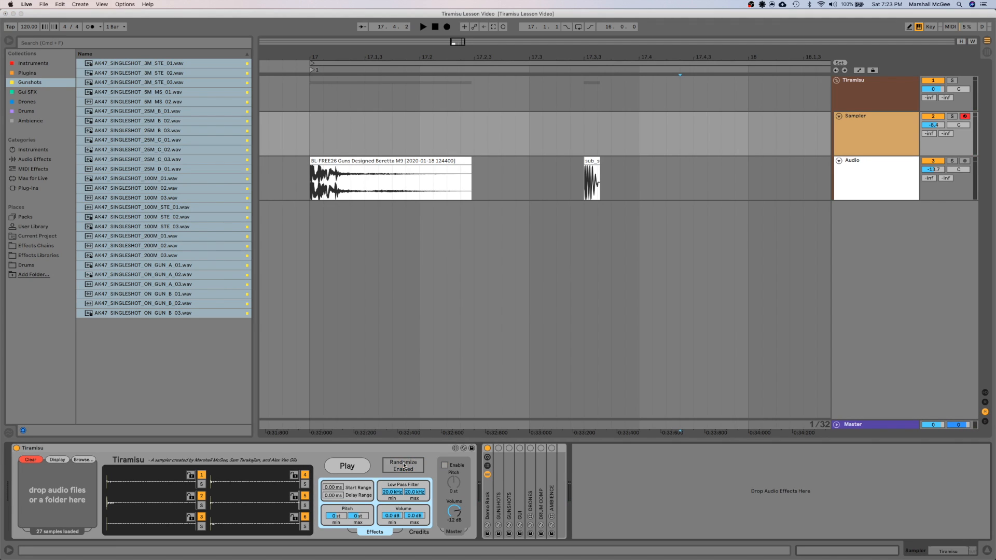
click(415, 465)
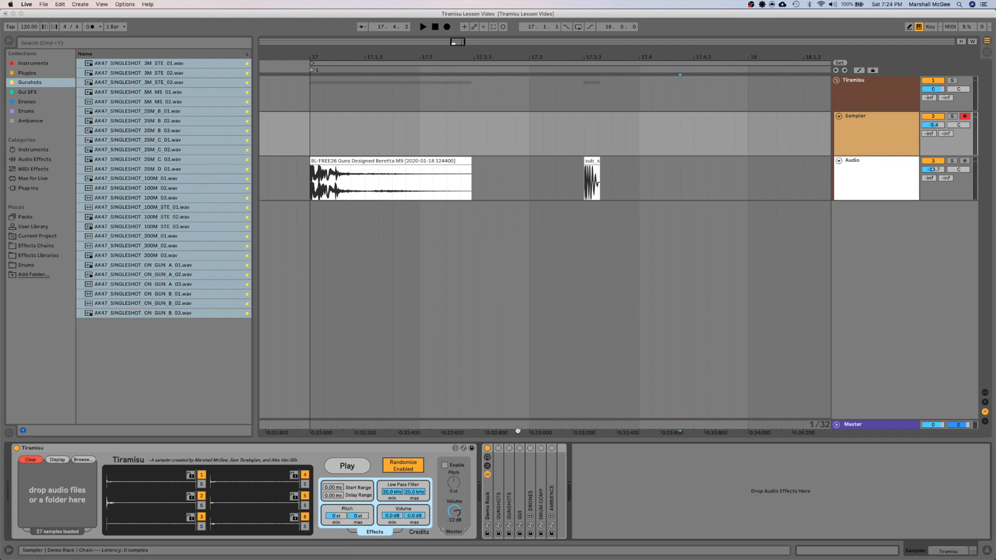
Step: Look through the sample lists of the Drones, Drums and Ambience collections
click(27, 85)
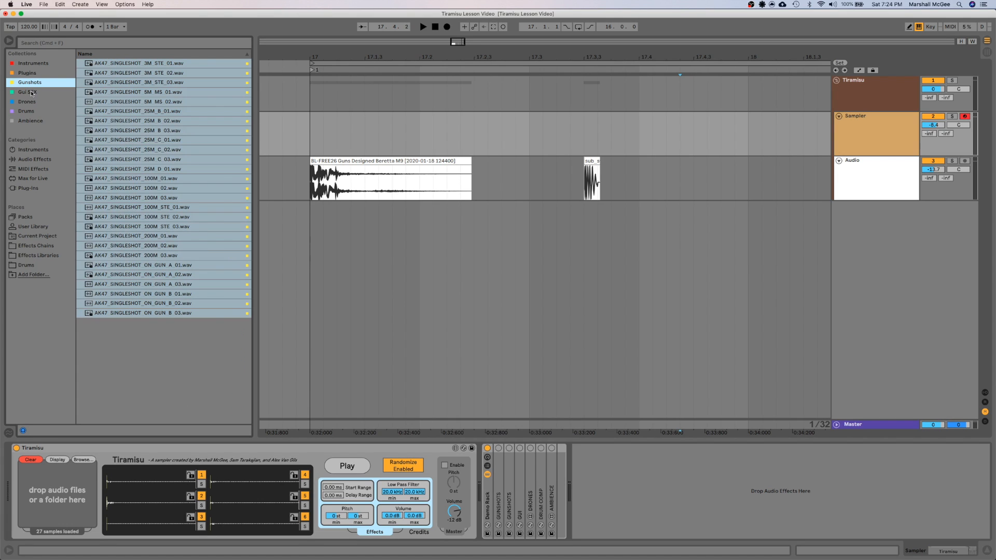
click(32, 103)
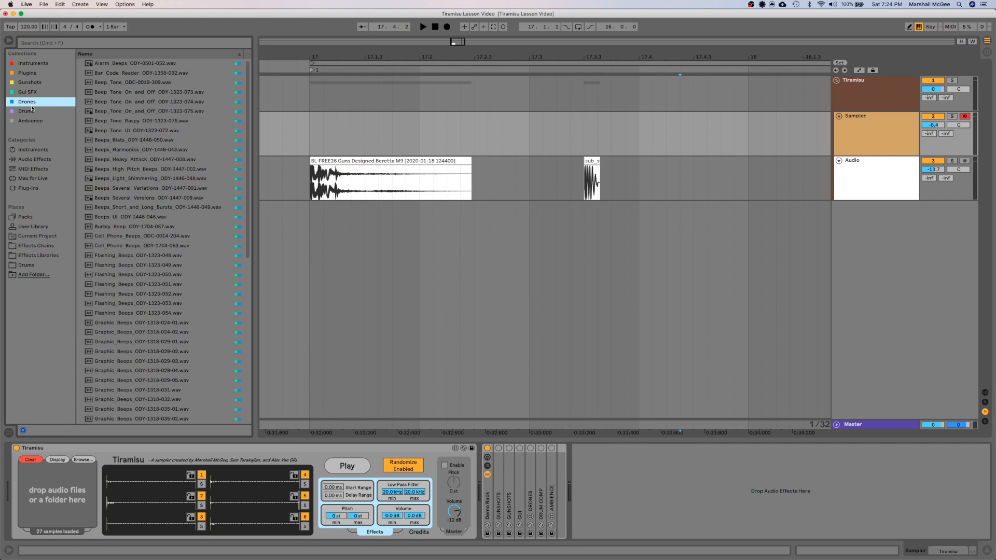
click(32, 112)
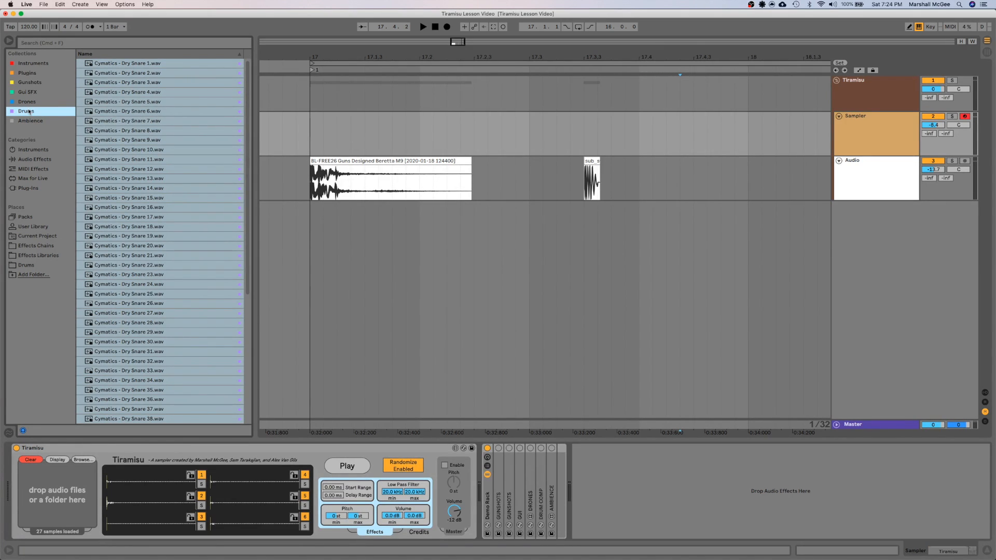
click(33, 121)
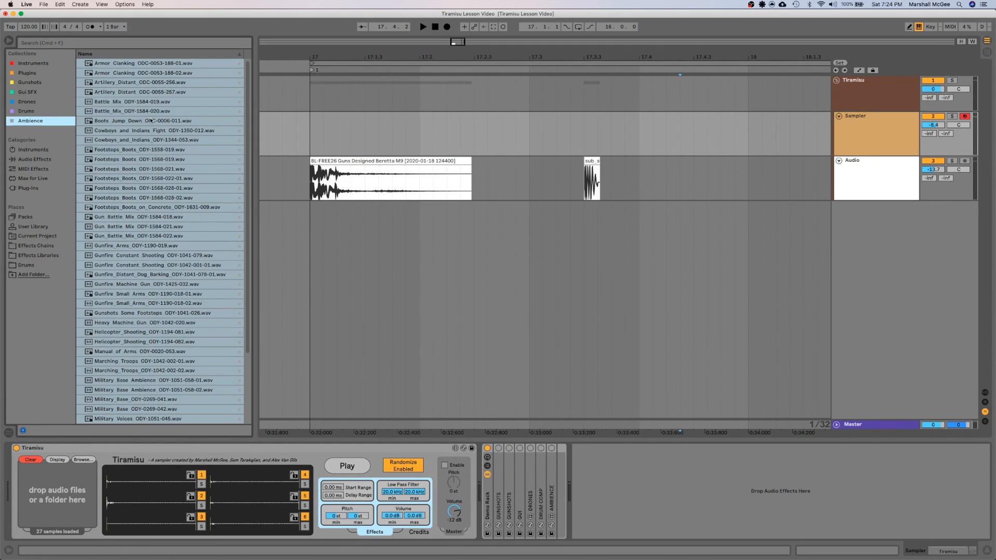
drag(248, 176, 252, 281)
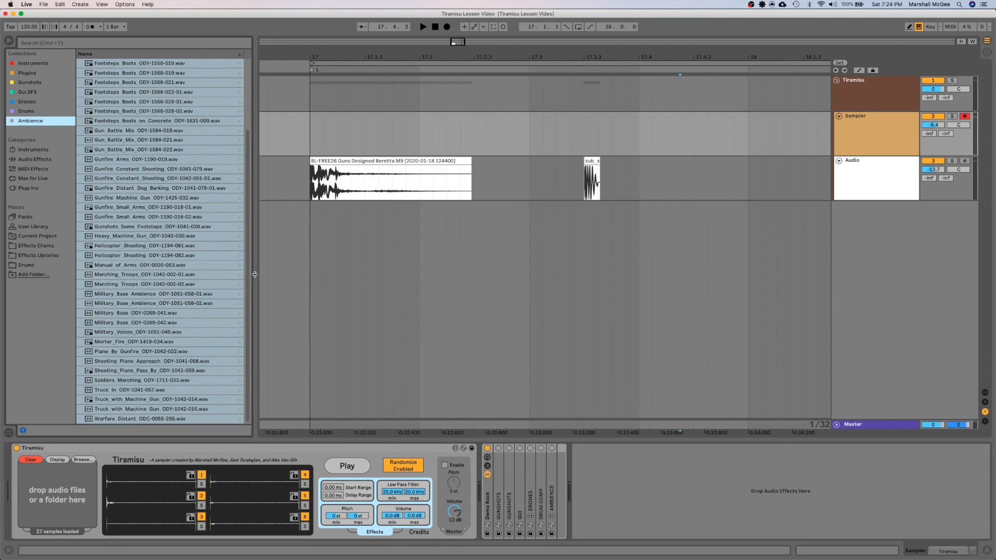
scroll(161, 240, up, 3)
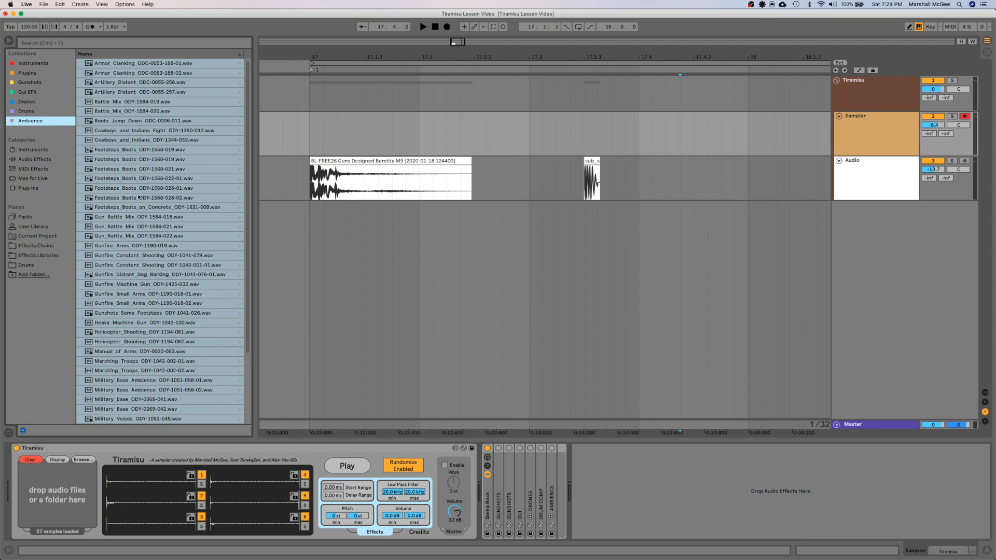
Step: Audition individual AK47 gunshots from the Gunshots collection, including 100M_STE_01 and 25M_C_01
click(20, 83)
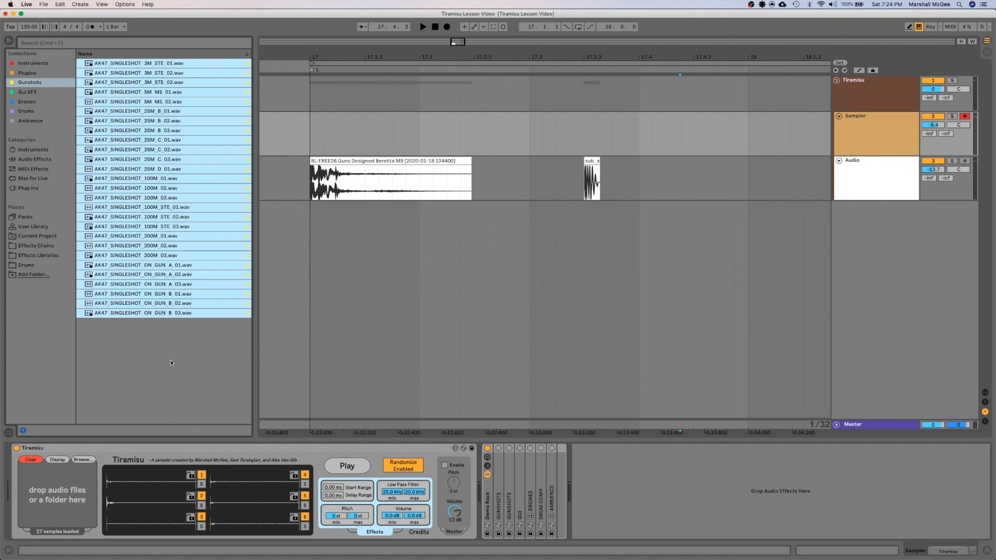
click(162, 314)
click(174, 208)
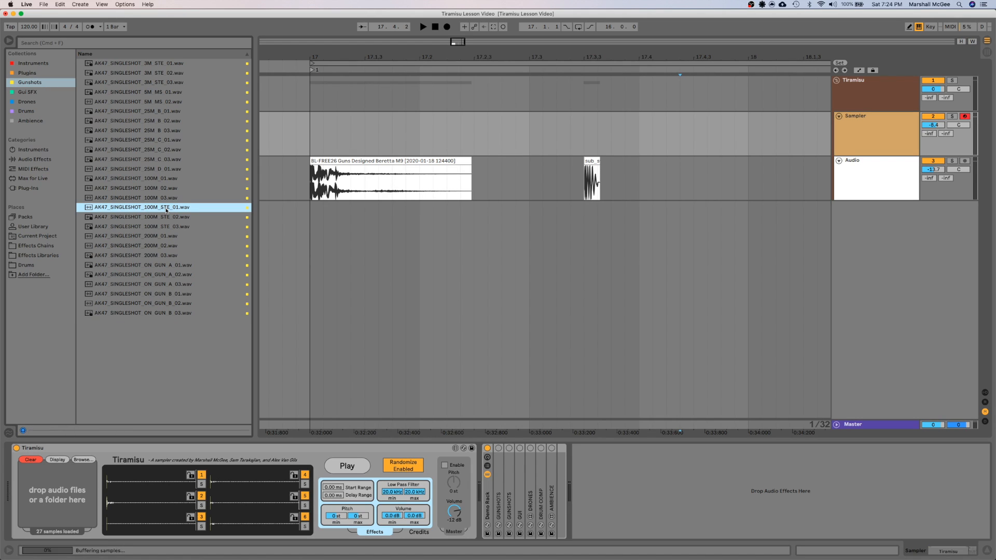
click(171, 141)
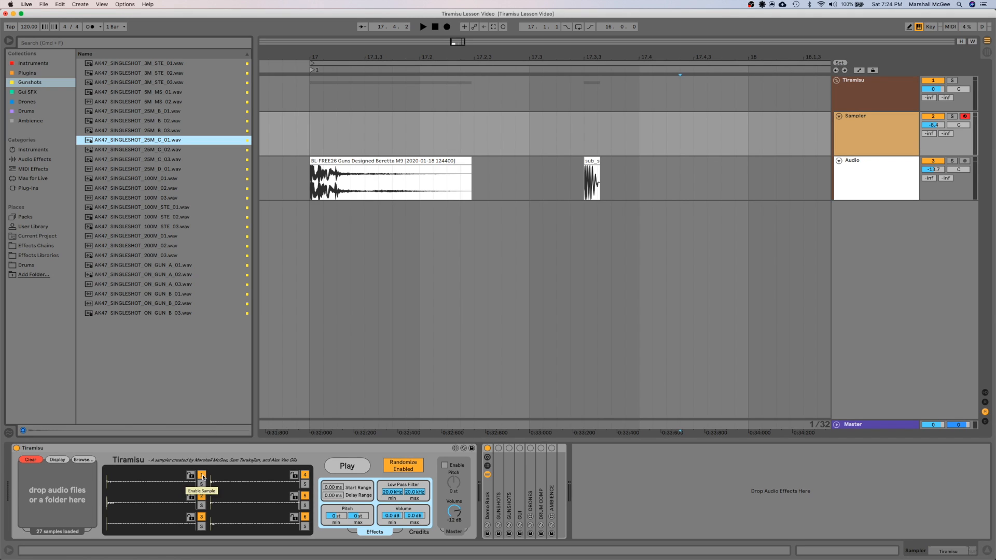
Step: Disable Tiramisu's sample slots 1, 2 and 3, play the remaining samples, and re-enable the three slots
click(202, 475)
click(202, 496)
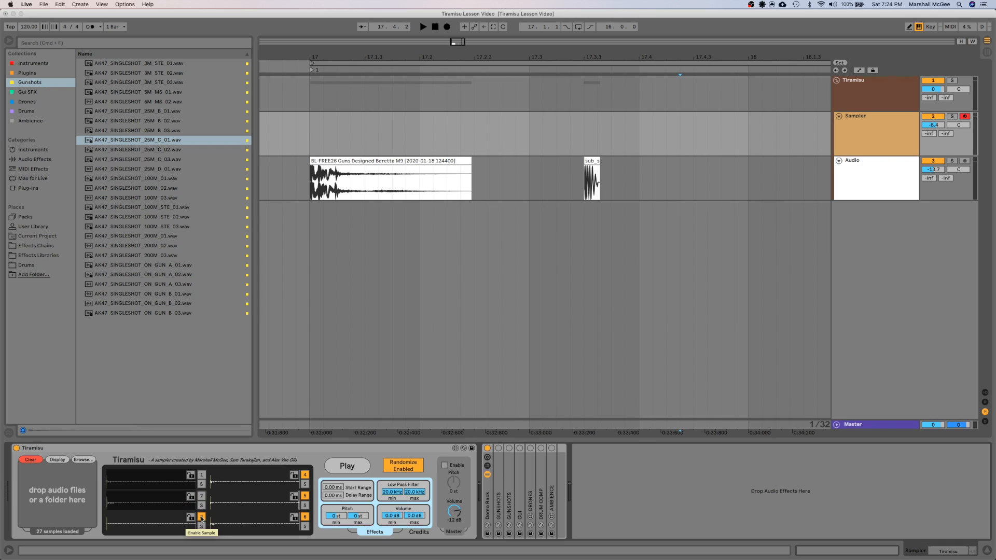
click(202, 517)
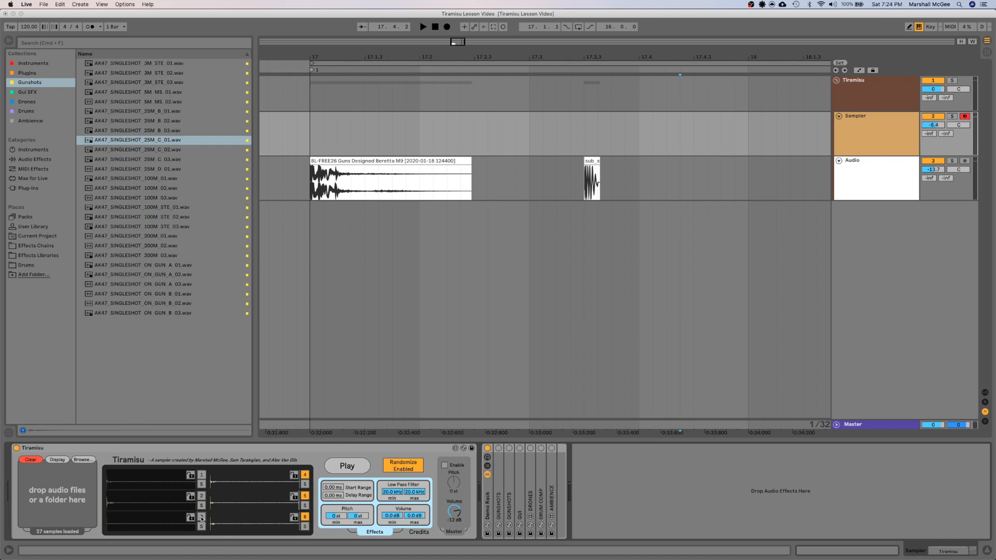
click(340, 466)
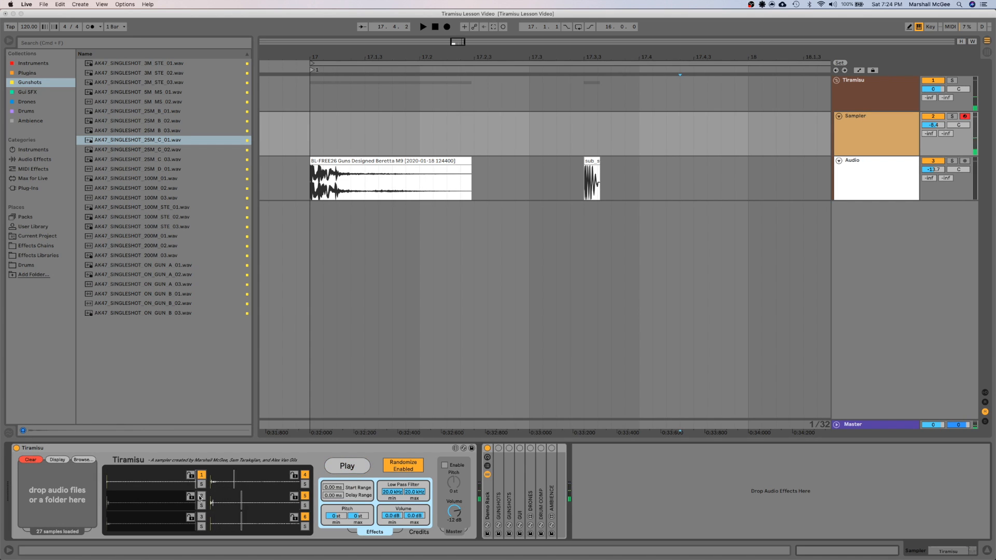
click(932, 162)
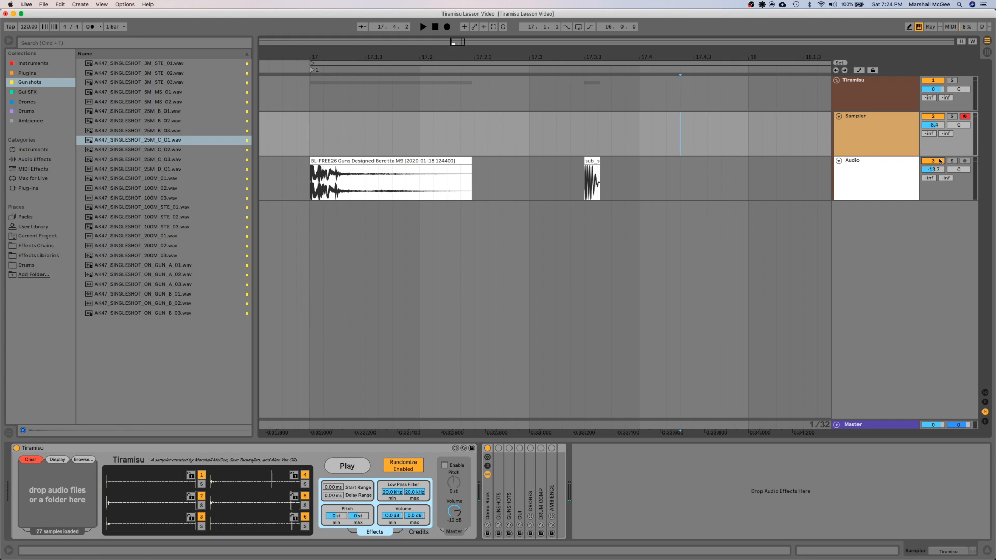
click(932, 162)
Step: Solo and unsolo sample slots 1 and 2 in Tiramisu, and lock and unlock slot 1
click(201, 485)
click(201, 506)
click(201, 505)
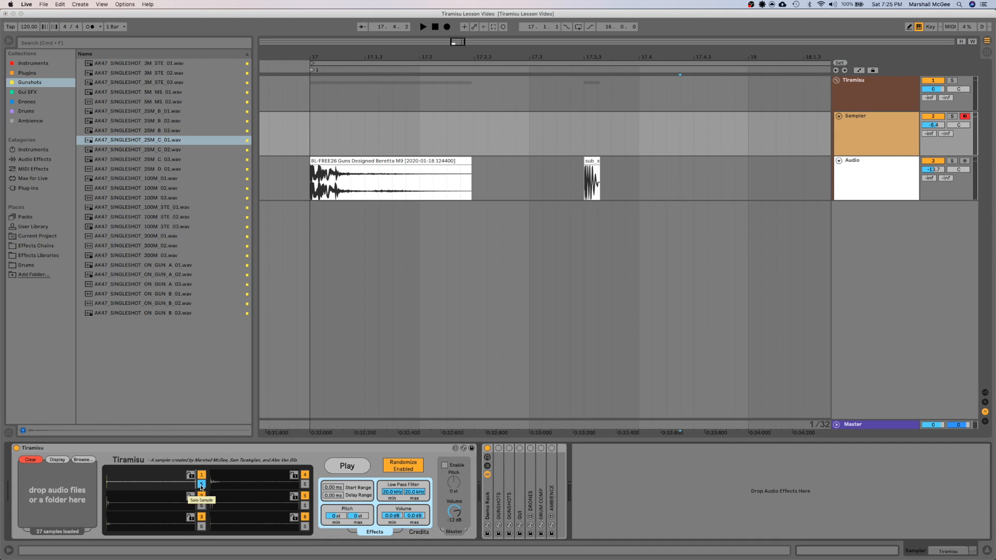
click(202, 485)
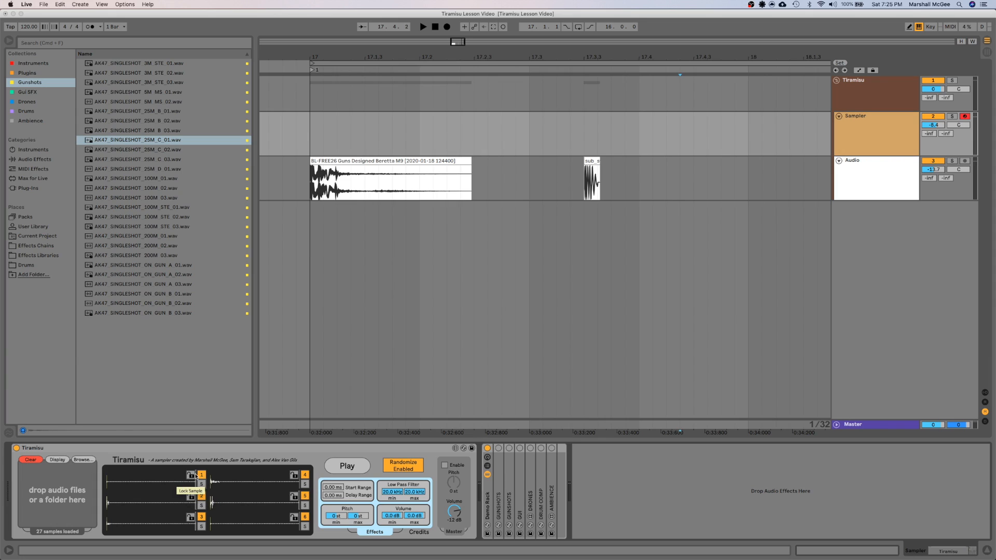
click(191, 475)
click(191, 475)
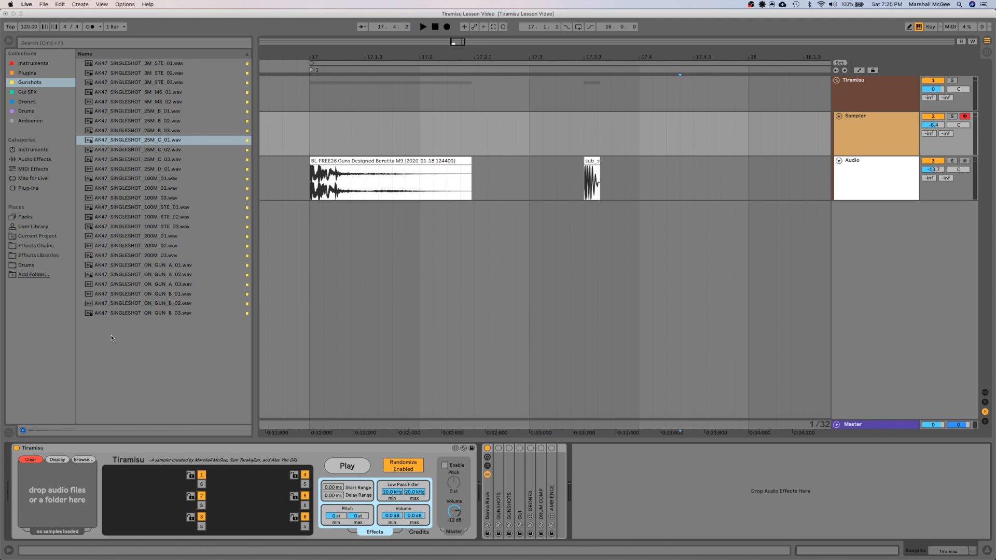
Step: Play back the sub sweetener clip and the Beretta M9 gunshot clip on the Audio track
drag(163, 312, 159, 63)
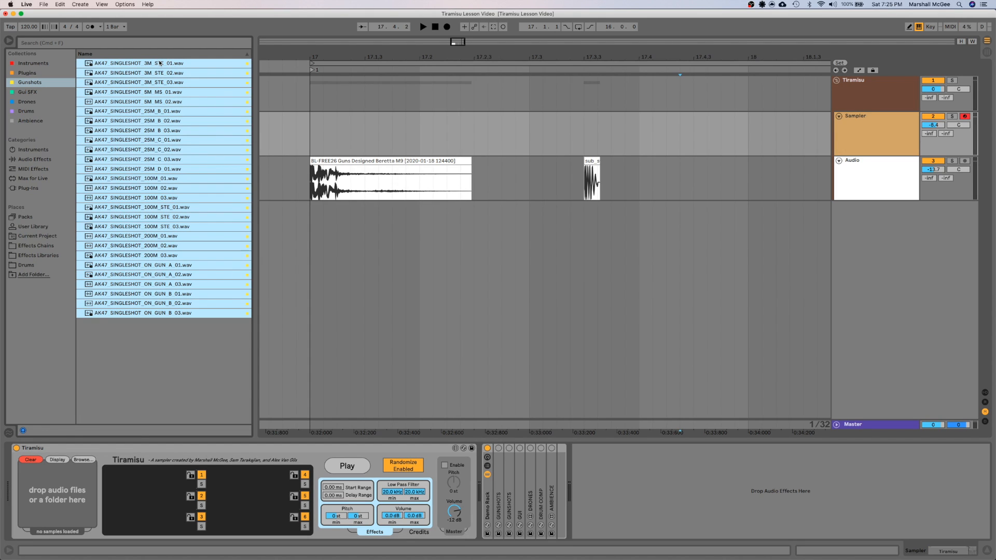
click(346, 161)
shift+click(591, 159)
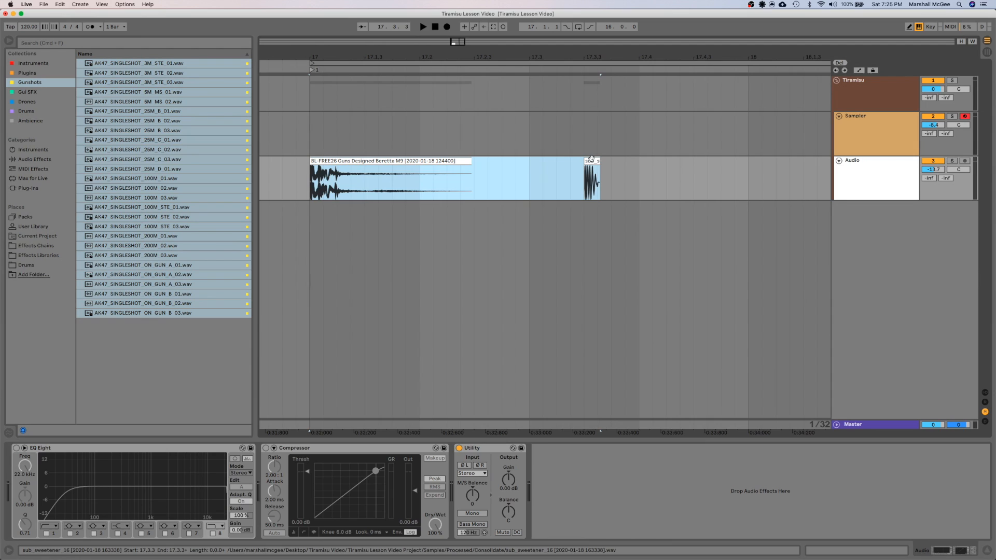
click(381, 164)
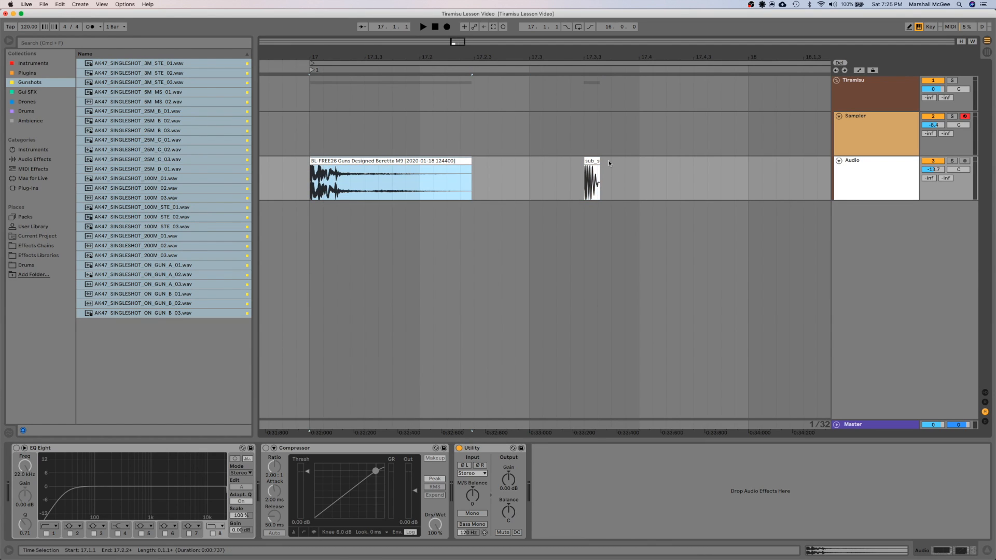
click(592, 161)
key(space)
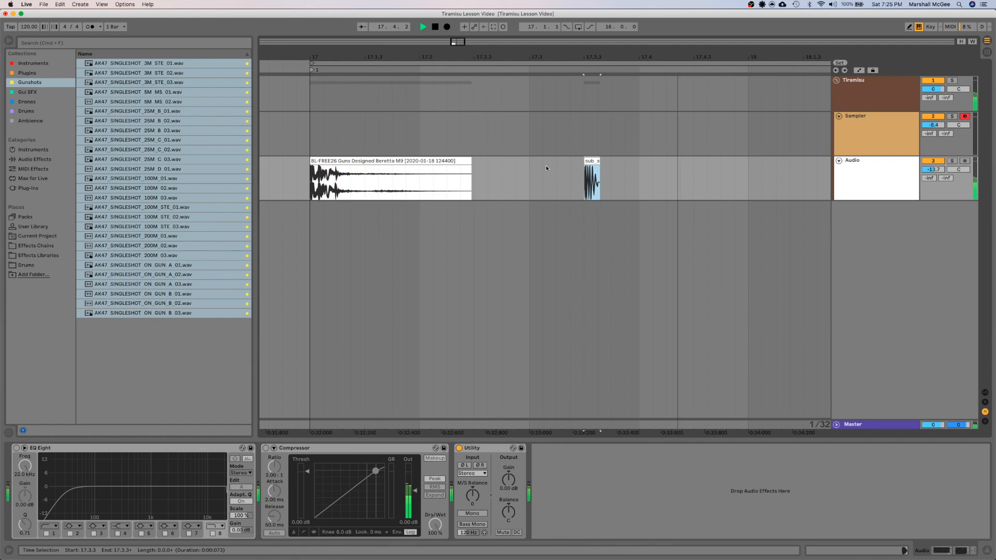
click(434, 162)
key(space)
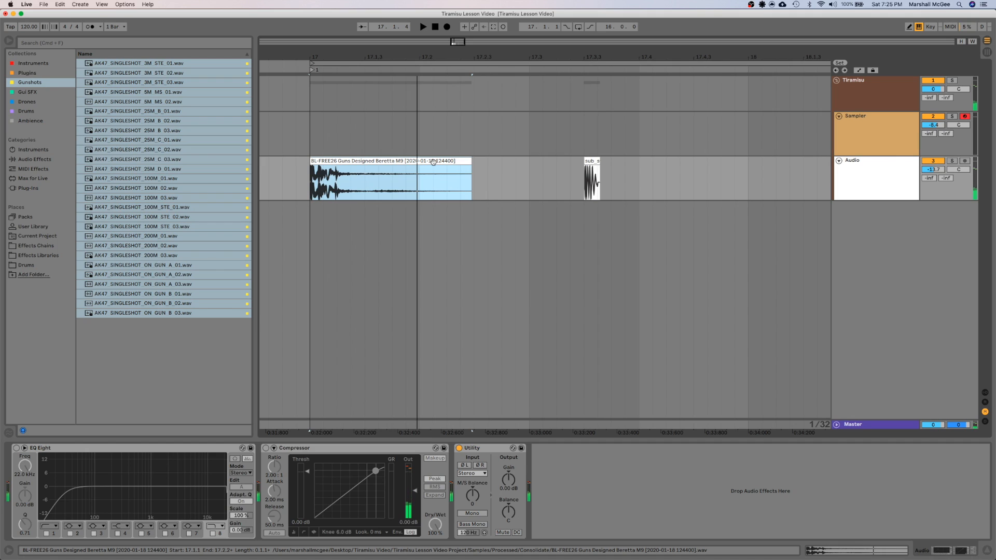
Step: Load the Beretta M9 clip and the sub sweetener clip from the Audio track into Tiramisu on the Sampler track
click(847, 144)
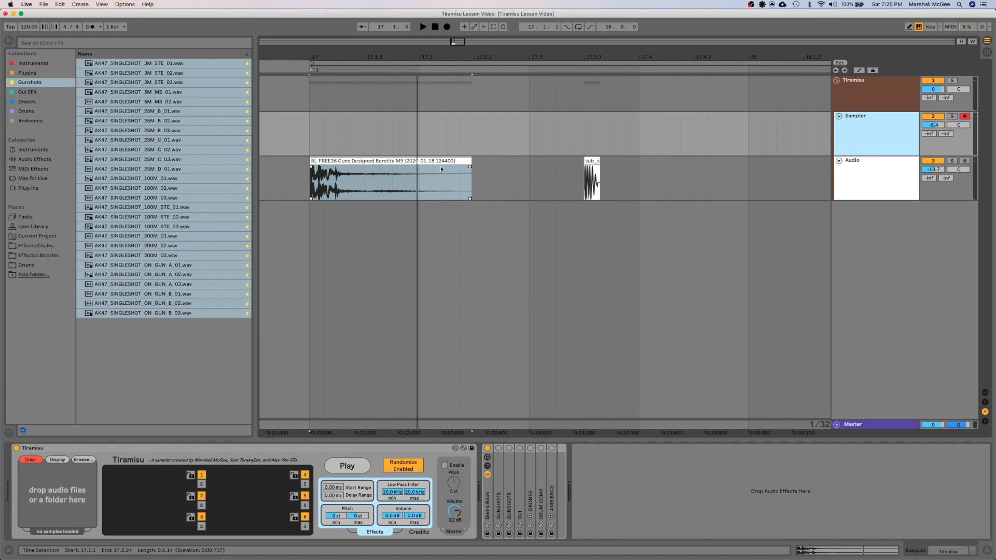
drag(440, 165, 61, 493)
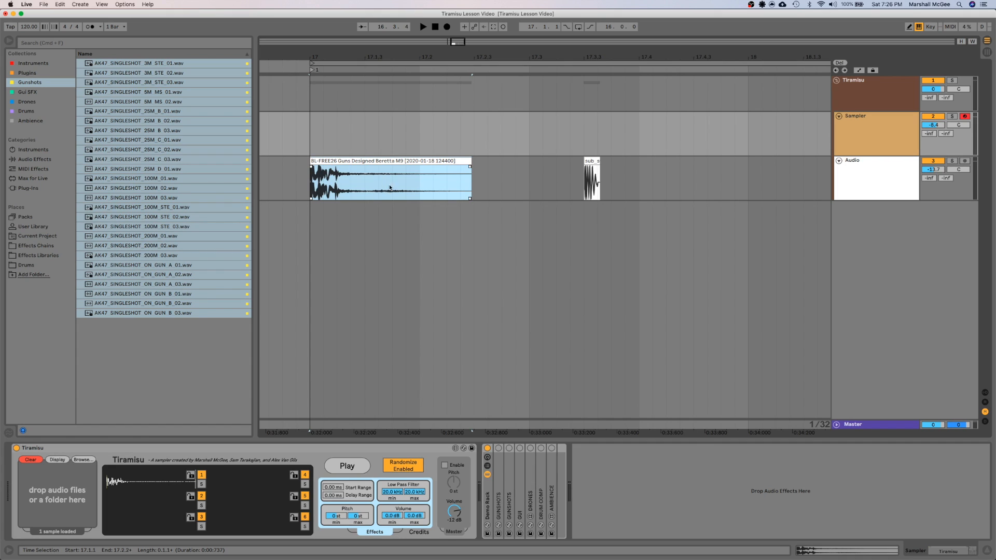
click(374, 145)
drag(556, 165, 570, 166)
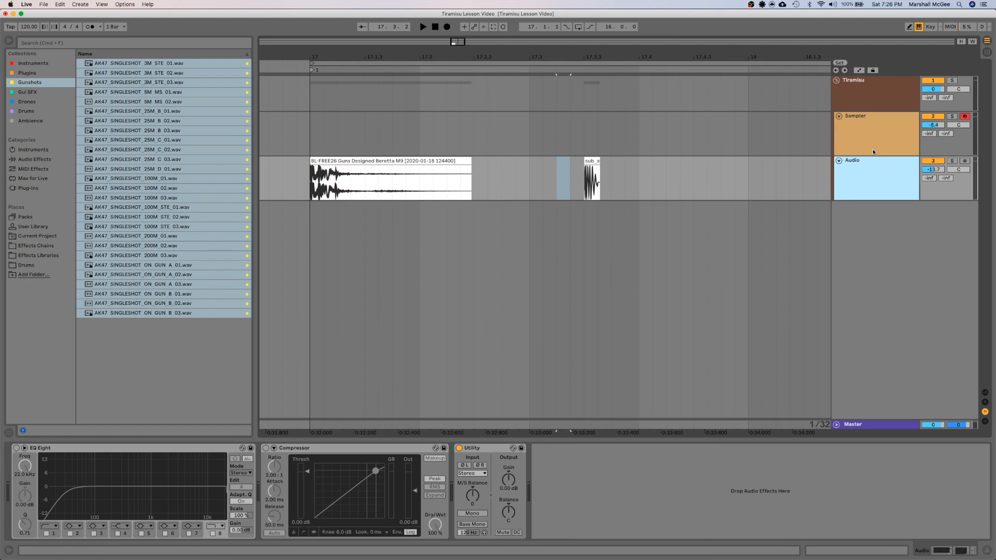
click(872, 148)
click(592, 179)
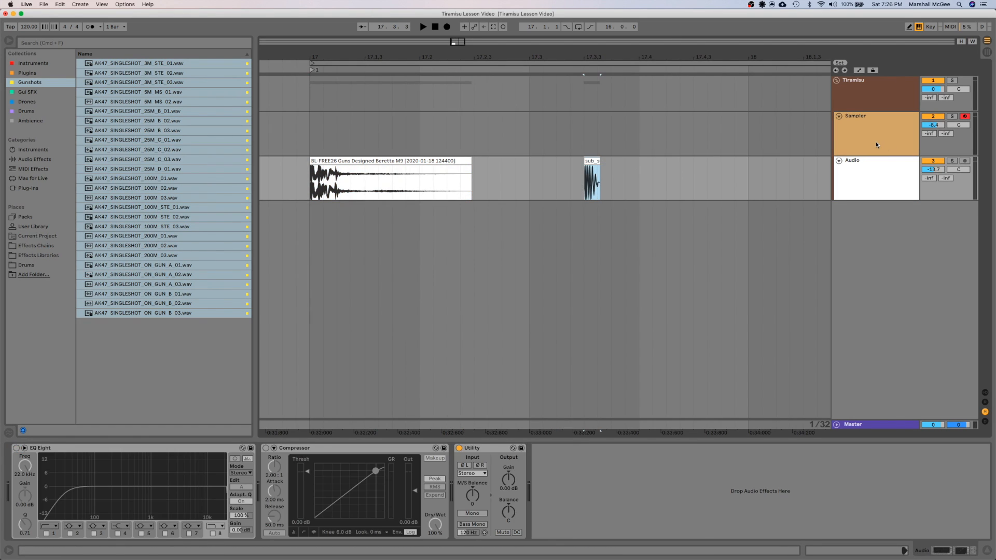
click(876, 141)
drag(594, 162, 83, 498)
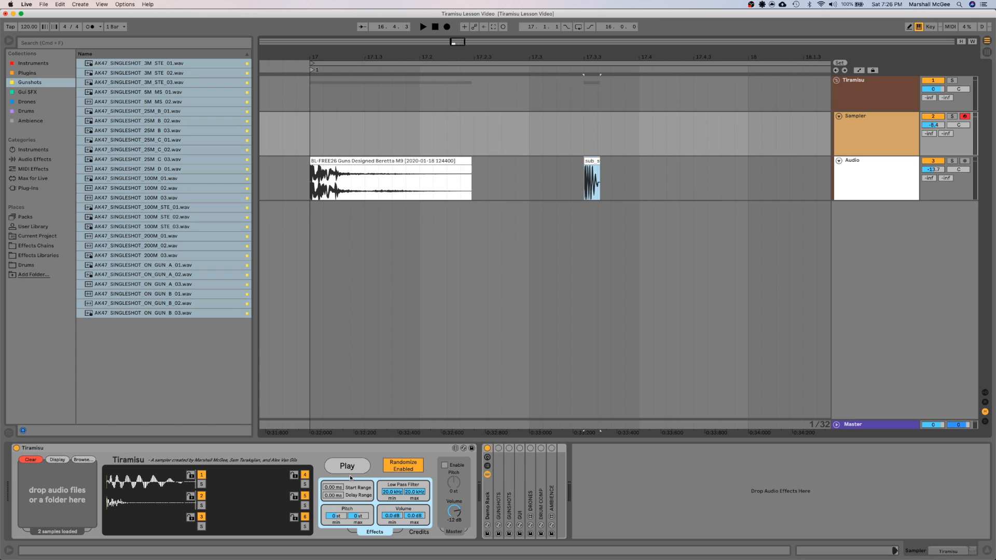
Step: Disable Tiramisu's randomization and play the two loaded samples twice
click(402, 466)
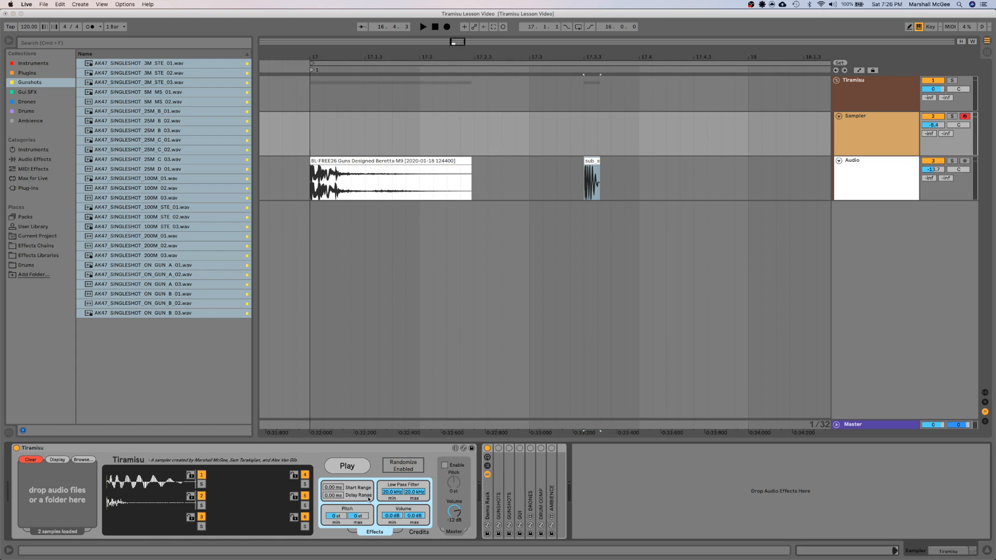
click(341, 465)
click(349, 473)
Step: Re-enable Tiramisu's randomization and play the loaded samples repeatedly to hear the slot order change
click(403, 466)
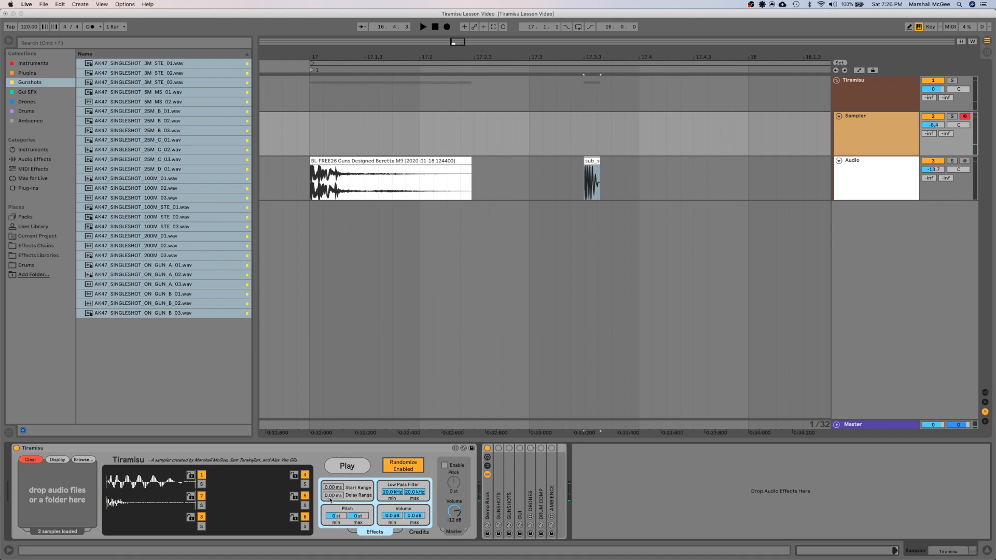
click(343, 466)
click(343, 466)
click(344, 466)
click(344, 467)
click(343, 466)
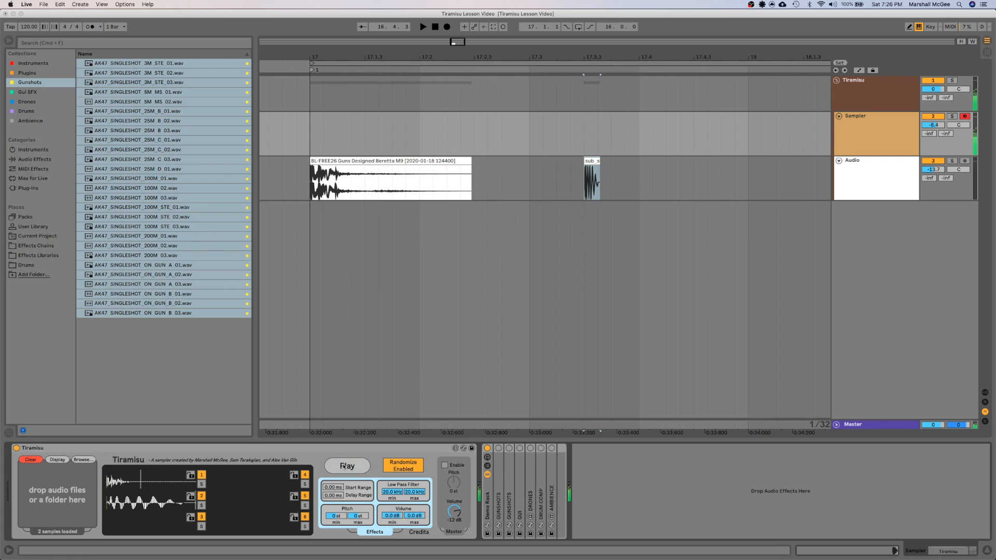
click(343, 466)
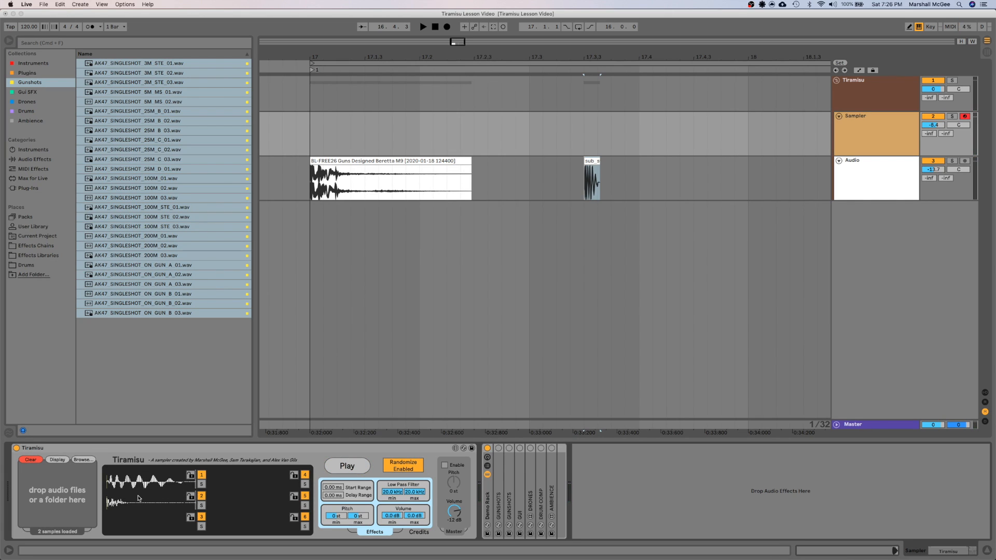
Step: Lock Tiramisu's sample slots 1 and 2 and play the loaded samples twice
click(190, 475)
click(190, 496)
click(347, 469)
click(347, 469)
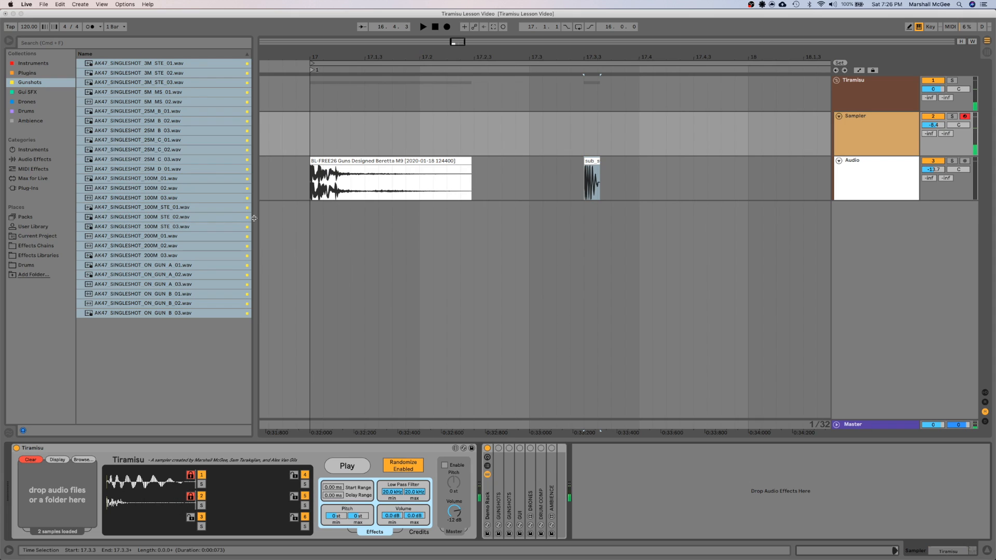
Step: Load all the AK47 single-shot samples from the Gunshots collection into Tiramisu, keeping slots 1 and 2 locked
click(173, 346)
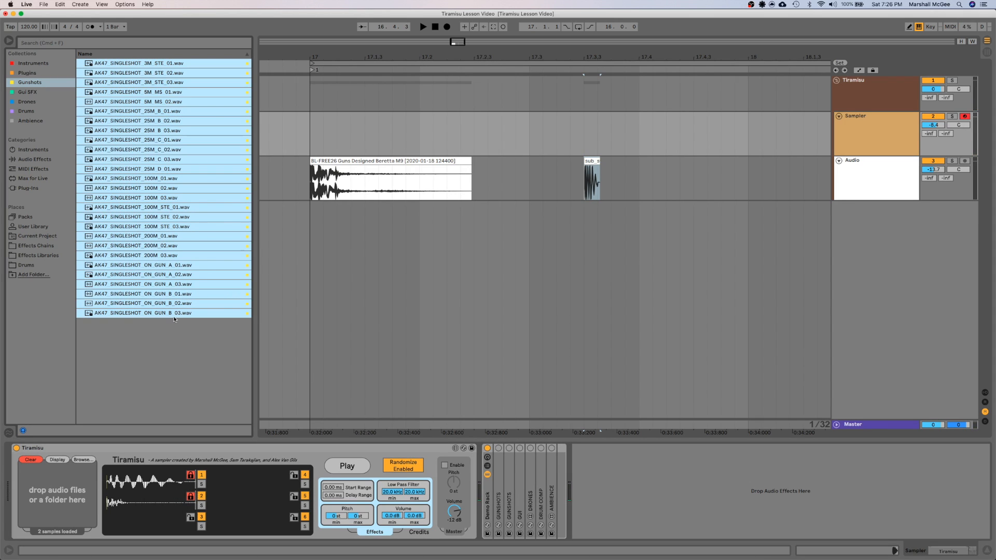
click(160, 266)
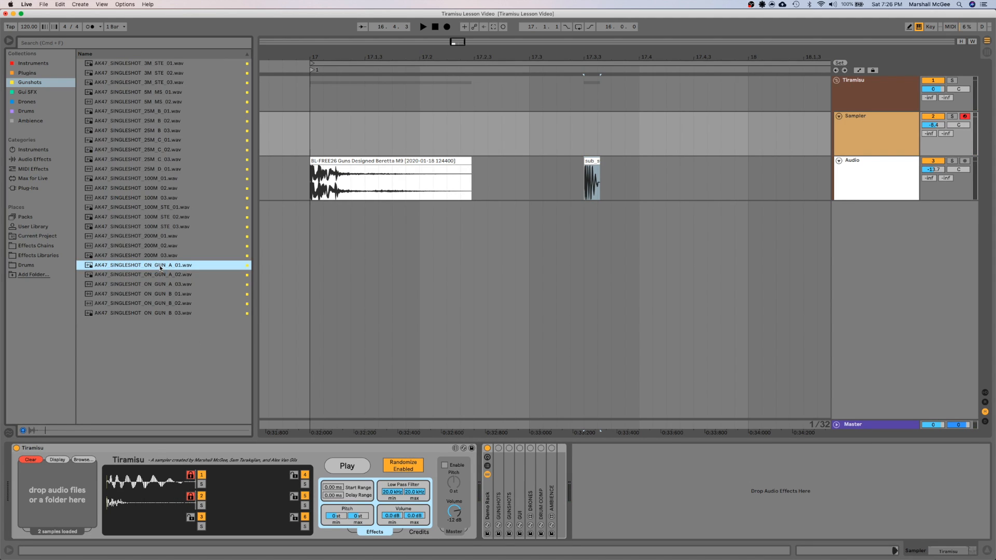
click(176, 63)
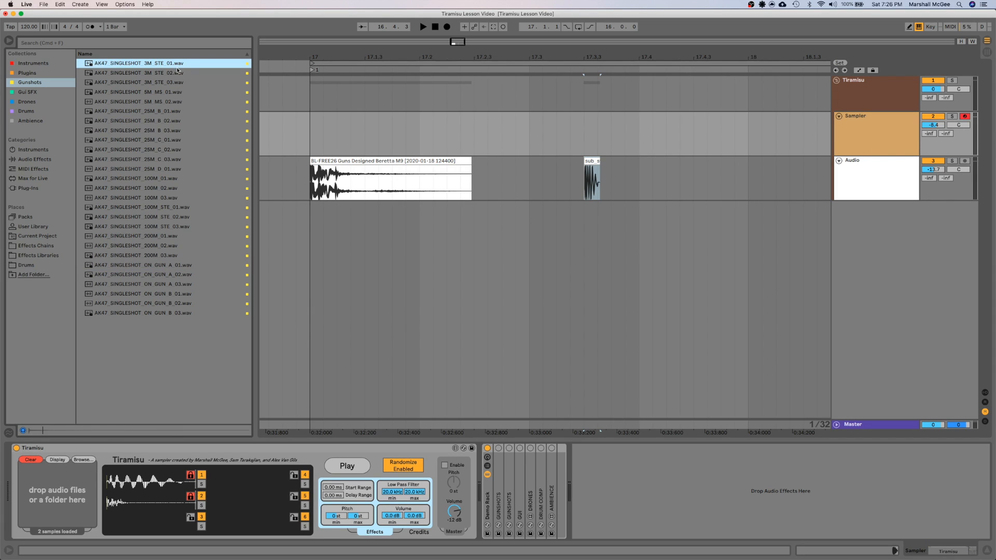
shift+click(170, 315)
drag(149, 198, 61, 496)
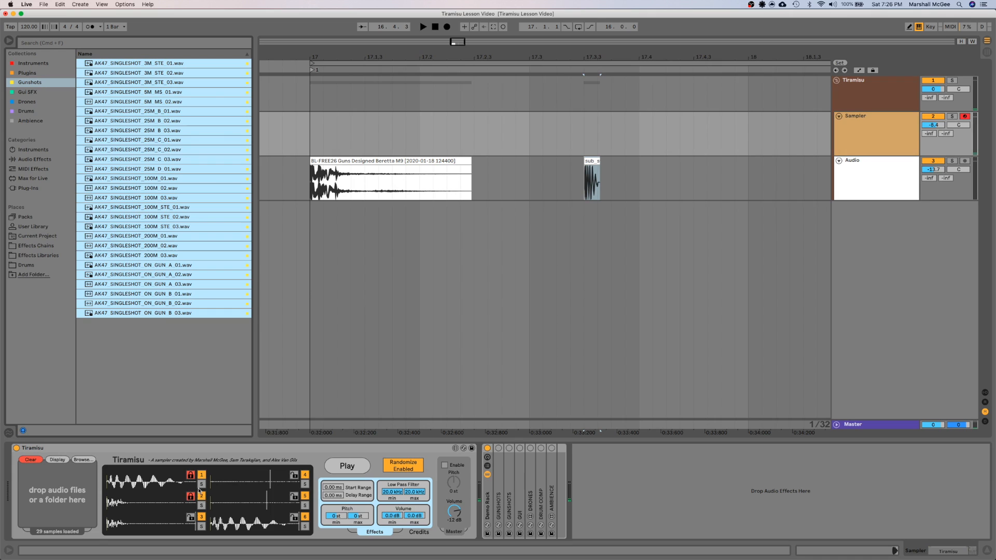
Step: Play Tiramisu repeatedly to hear the locked samples layered with randomized AK47 shots
click(365, 466)
click(358, 466)
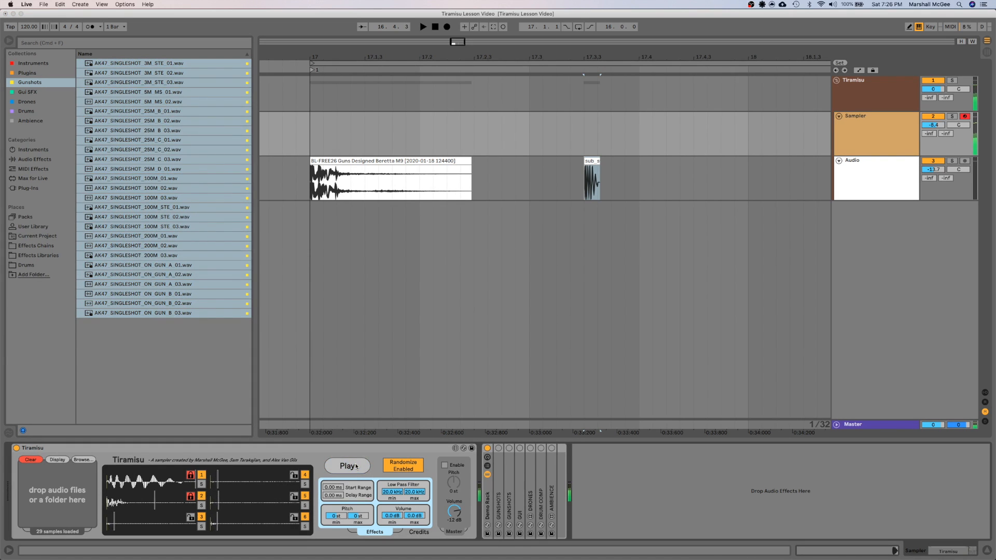
click(356, 466)
click(356, 466)
click(356, 466)
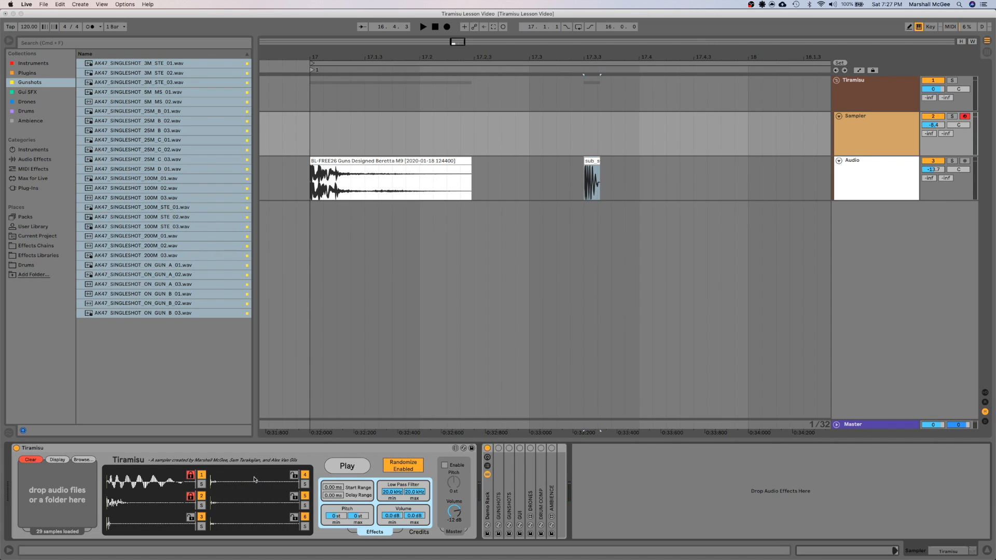
Step: Unfold the two GUNSHOTS effects in the demo rack and switch on both the utility and the compressor
double_click(507, 480)
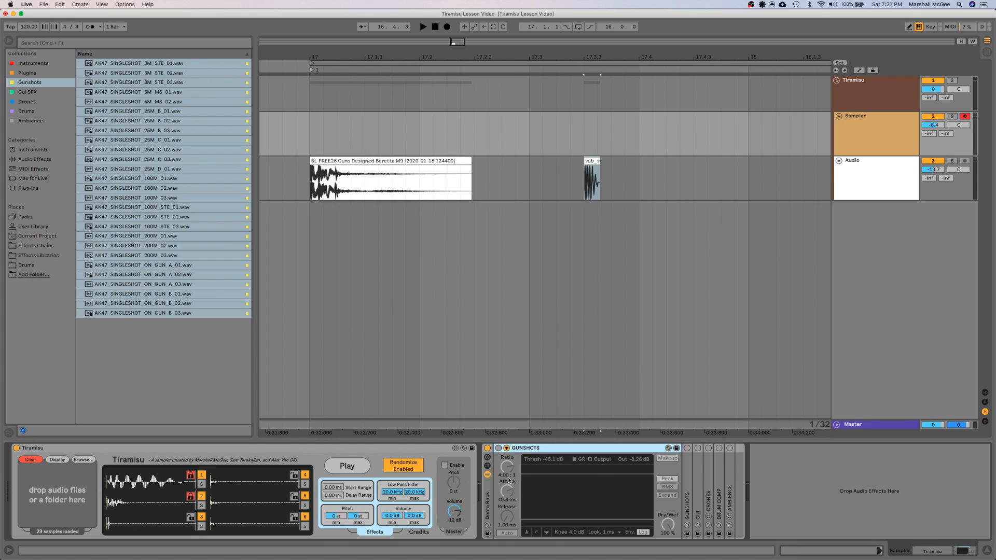
double_click(688, 482)
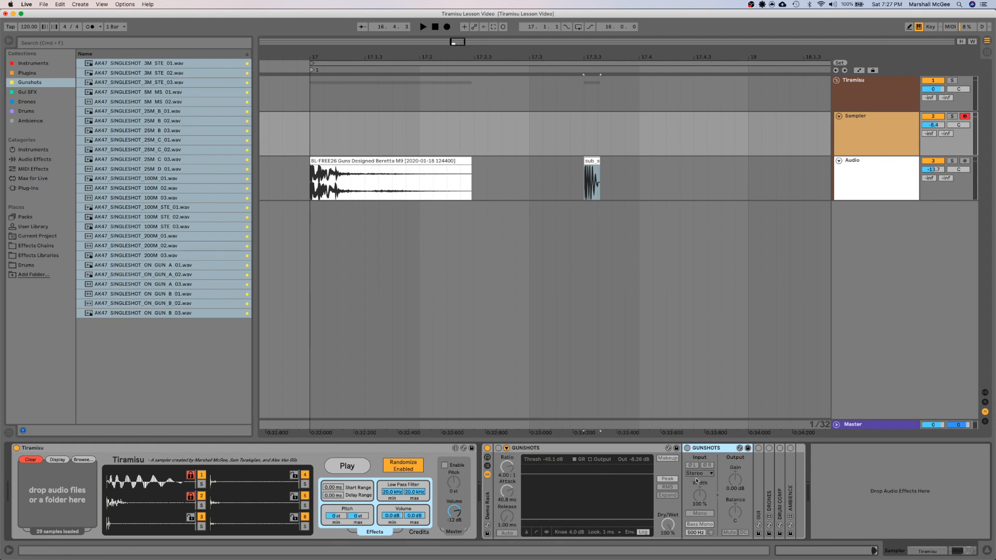
click(687, 448)
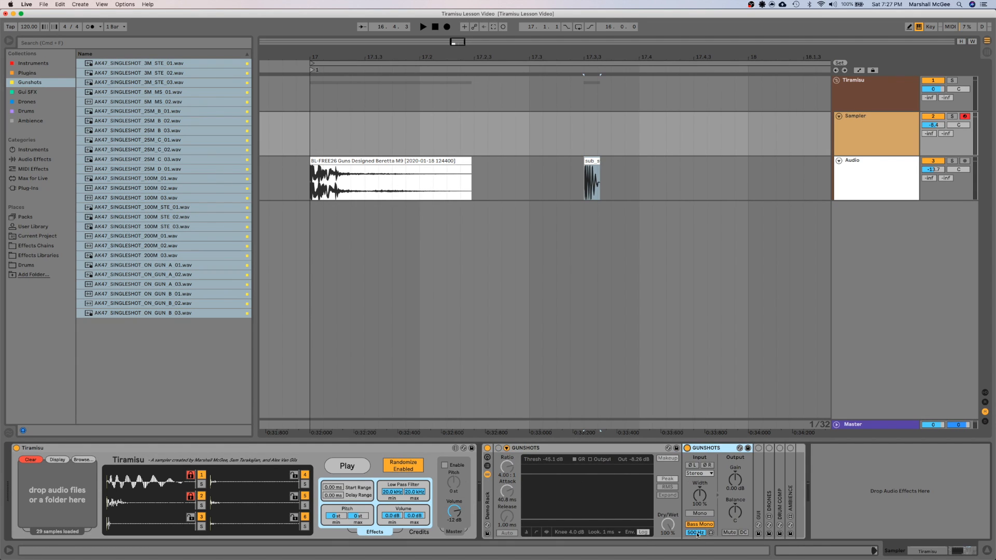
click(498, 448)
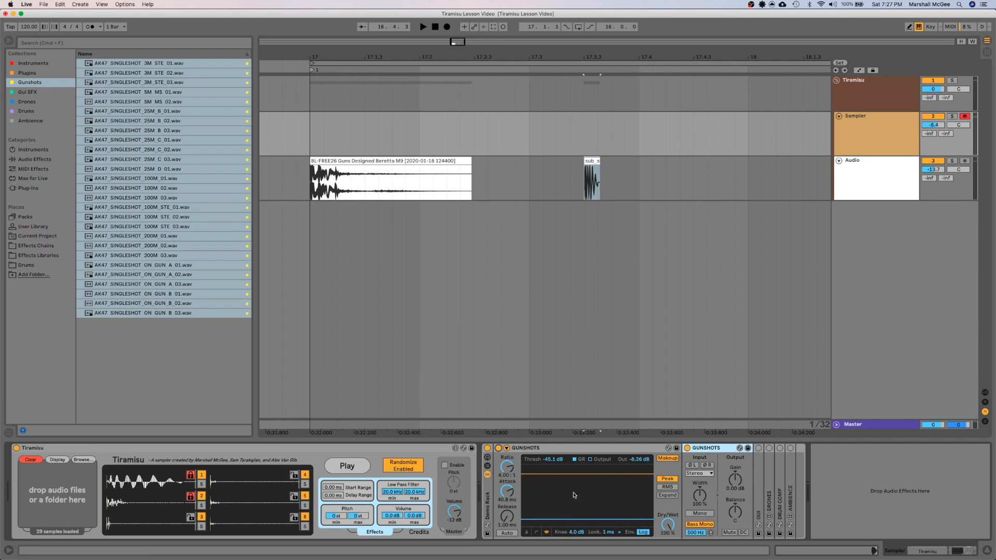
Step: Raise Tiramisu's start and delay ranges and set the pitch randomization range to -4 st to +4 st
click(334, 489)
drag(334, 489, 334, 472)
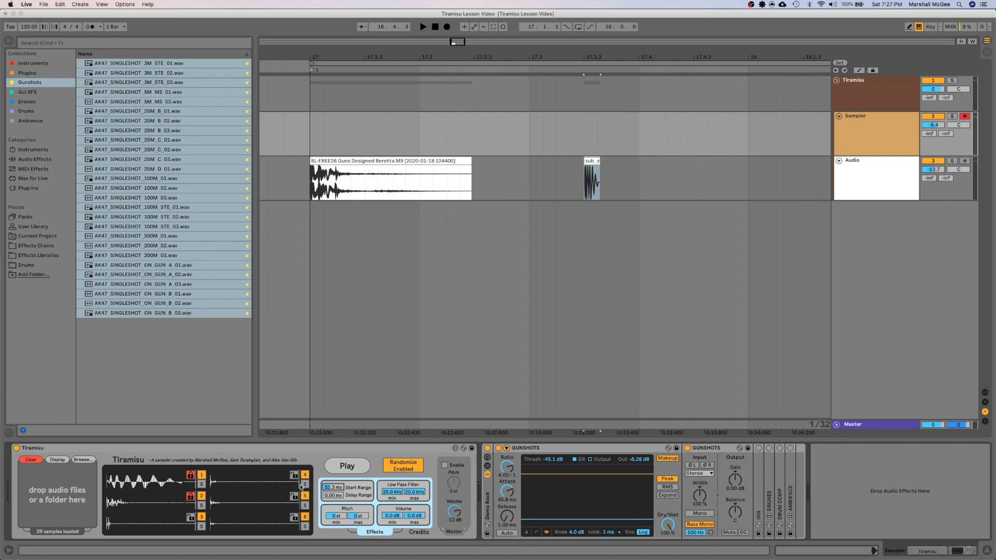
click(334, 495)
drag(339, 516, 364, 509)
Step: Set Tiramisu's low pass filter range to a minimum of 9.83 kHz and a maximum of 20.0 kHz
drag(392, 491, 392, 499)
drag(418, 493, 417, 500)
drag(393, 491, 418, 479)
Step: Try changing the minimum of Tiramisu's volume randomization and reset it to 0.0 dB
drag(392, 516, 391, 529)
drag(389, 517, 390, 505)
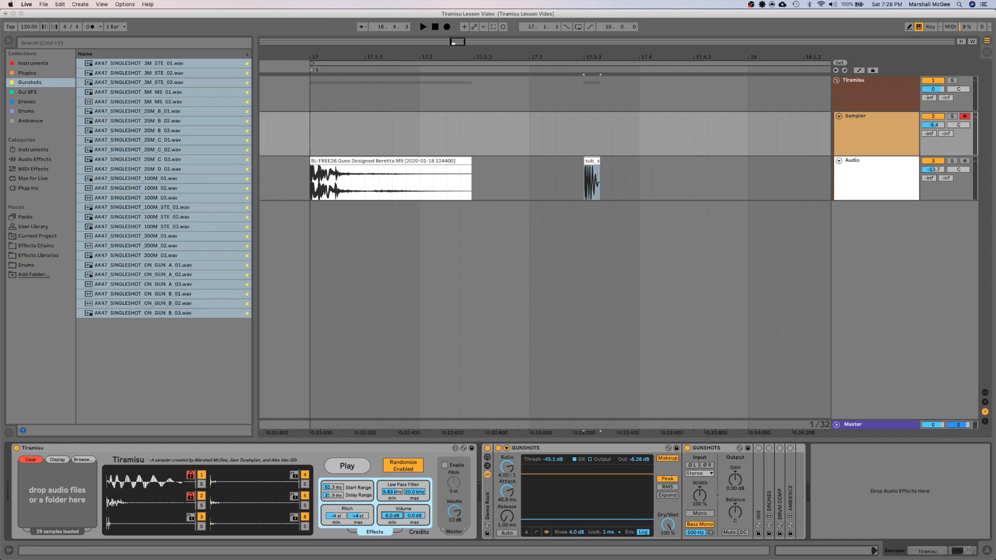
double_click(390, 517)
Step: Play Tiramisu many times to hear the gunshot variations with the randomized effects and GUNSHOTS processing
click(349, 468)
click(348, 468)
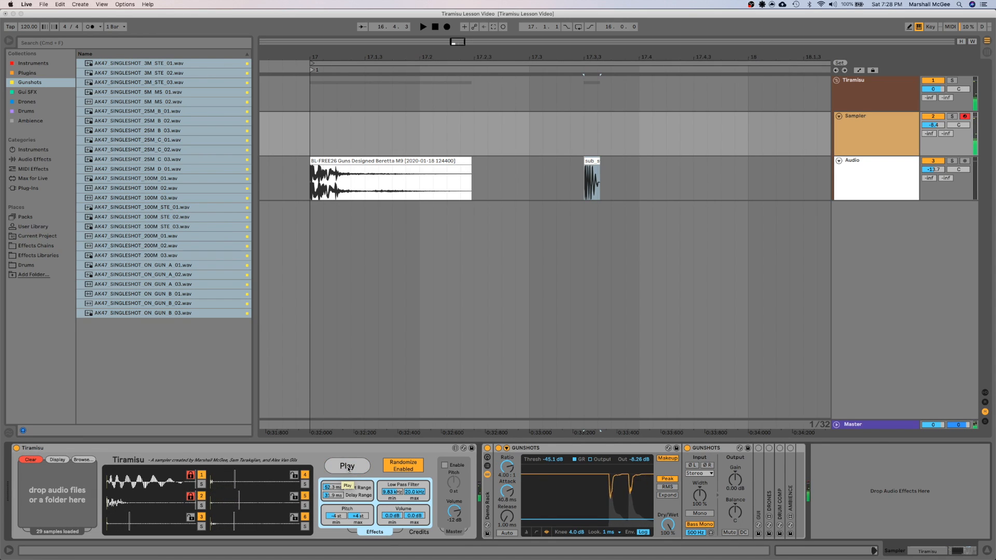
click(348, 468)
click(348, 468)
click(348, 469)
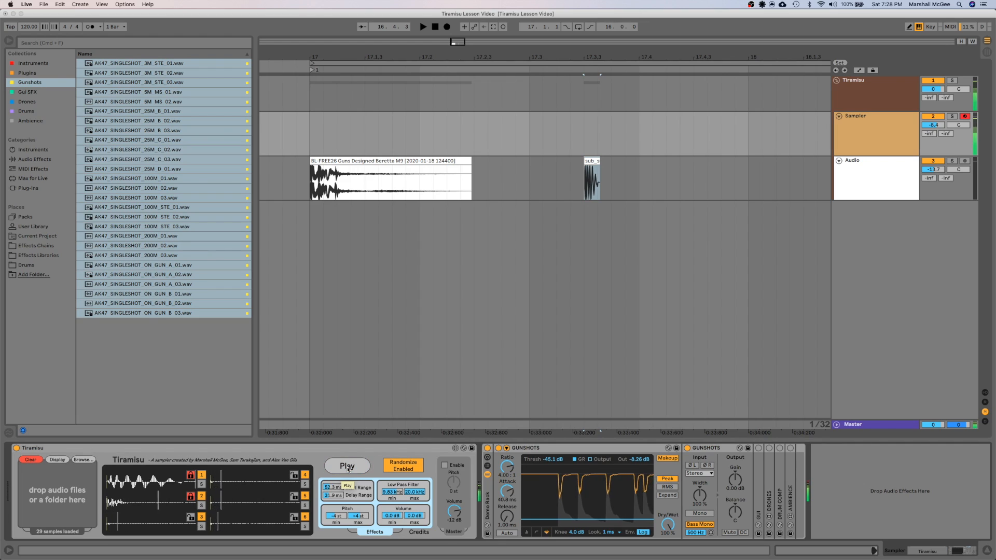
click(347, 468)
click(348, 468)
click(348, 468)
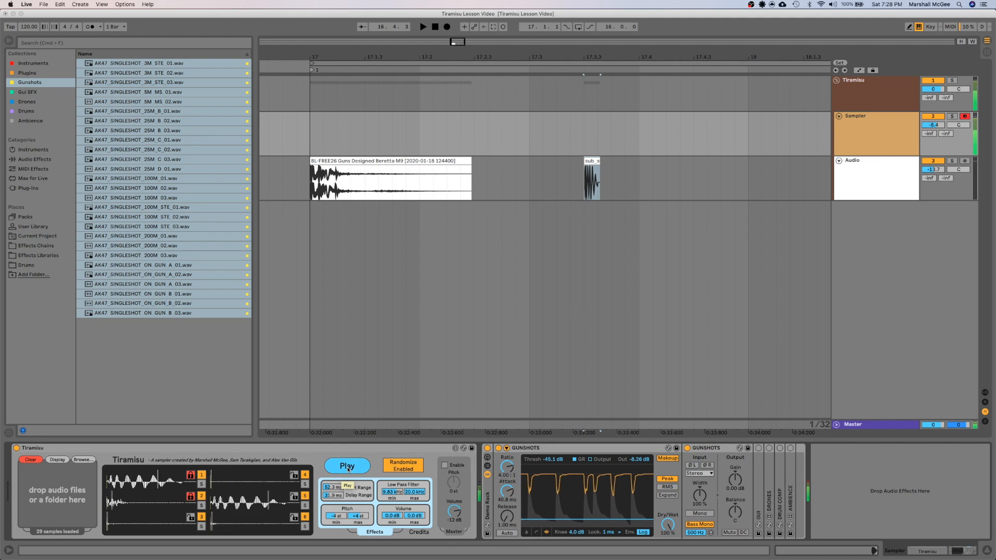
click(347, 468)
click(347, 469)
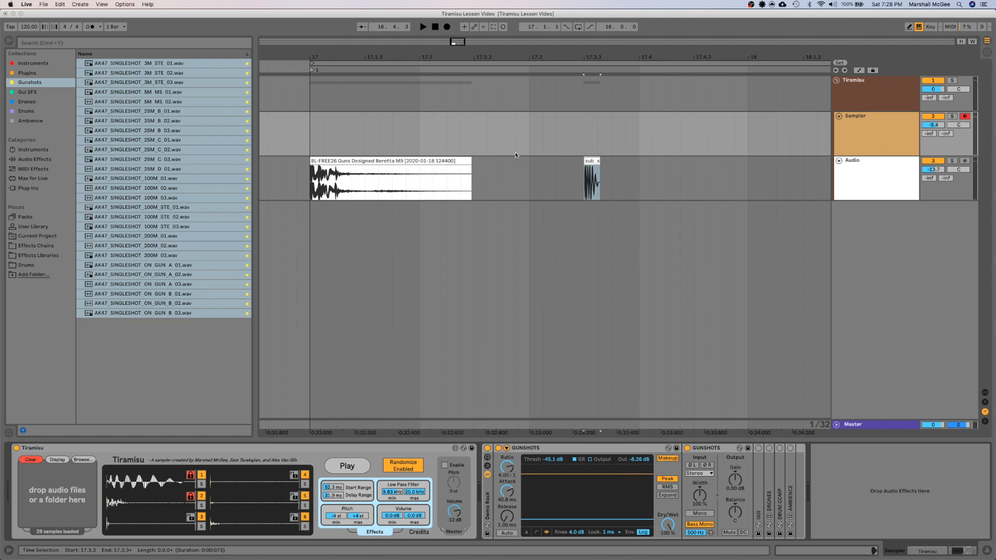
click(361, 468)
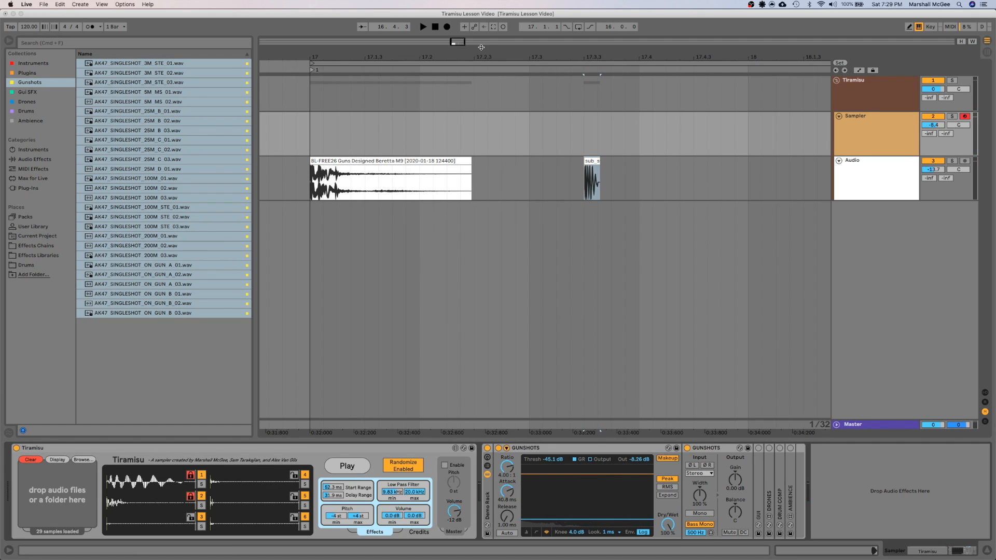
Step: Create a MIDI clip about two bars long at bar 17 on the Sampler track, containing a one-beat G#3 note
drag(481, 48, 372, 23)
drag(340, 121, 489, 128)
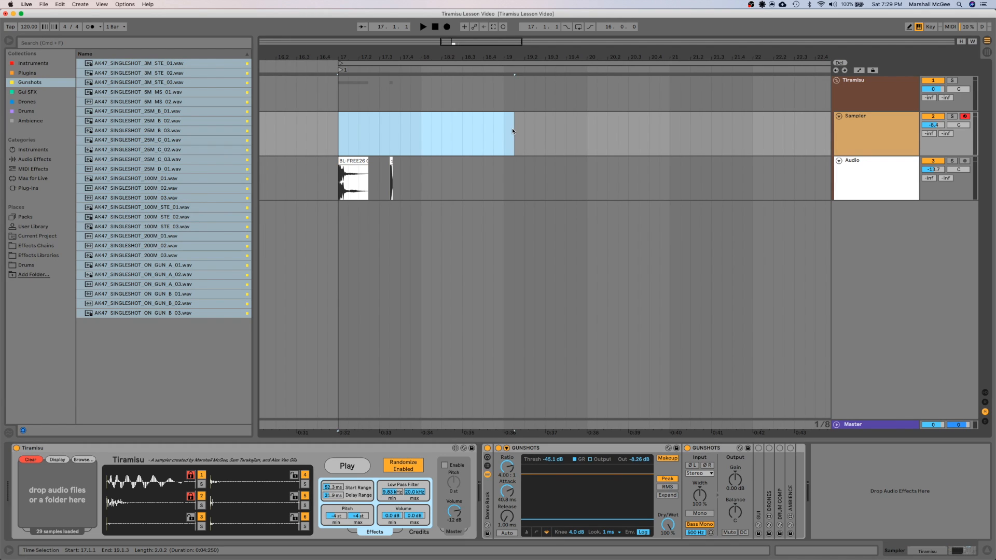
key(super+shift+m)
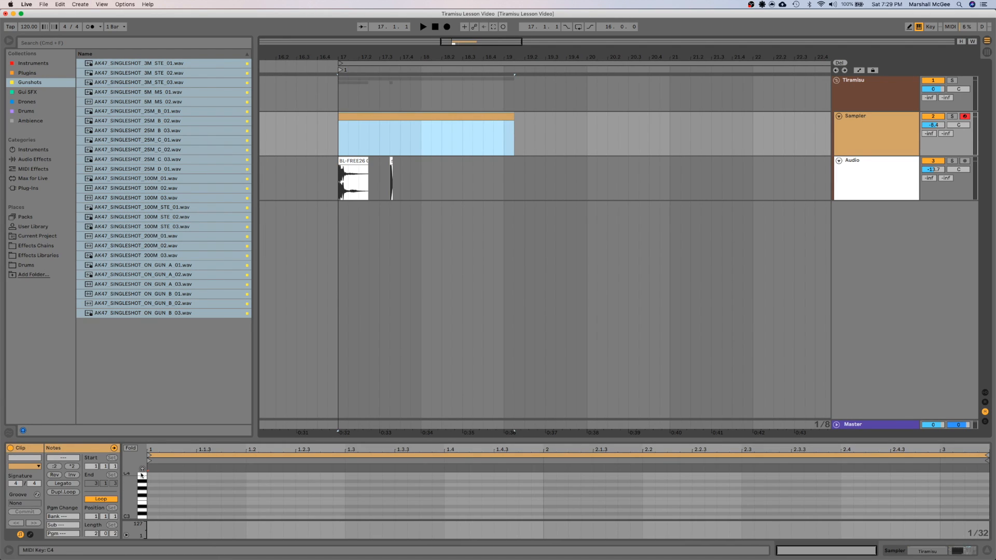
click(160, 488)
double_click(160, 488)
drag(165, 488, 251, 490)
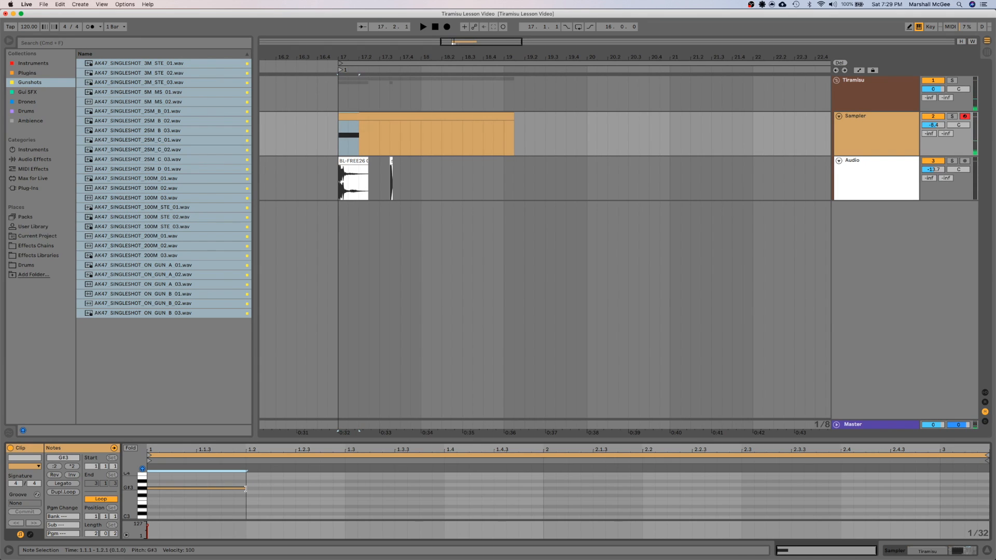
Step: Play the Sampler track's MIDI clip and move it to start at bar 18
click(366, 167)
key(space)
drag(371, 118, 477, 141)
key(space)
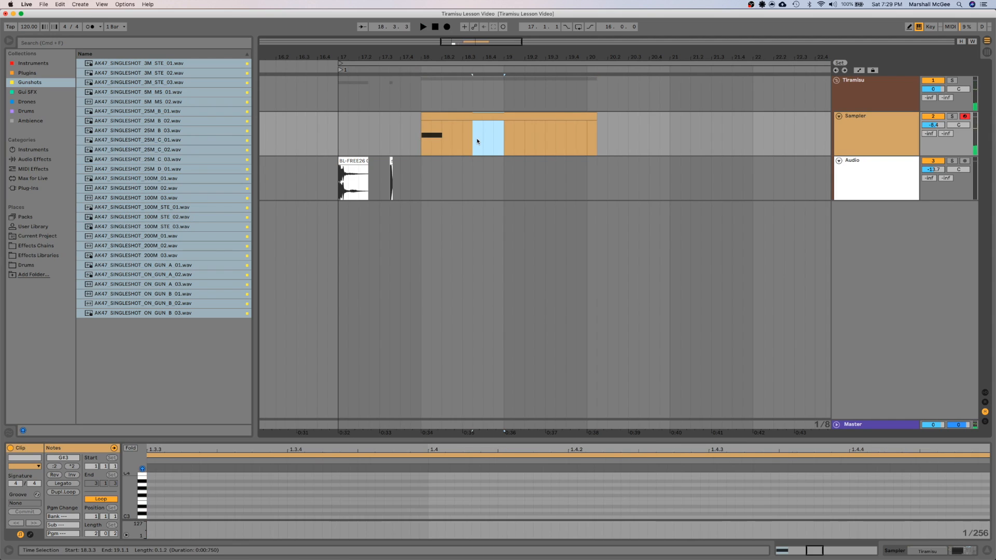
Step: Duplicate the two-bar section of the MIDI clip from bar 18 until the Sampler track holds eight triggers
click(420, 139)
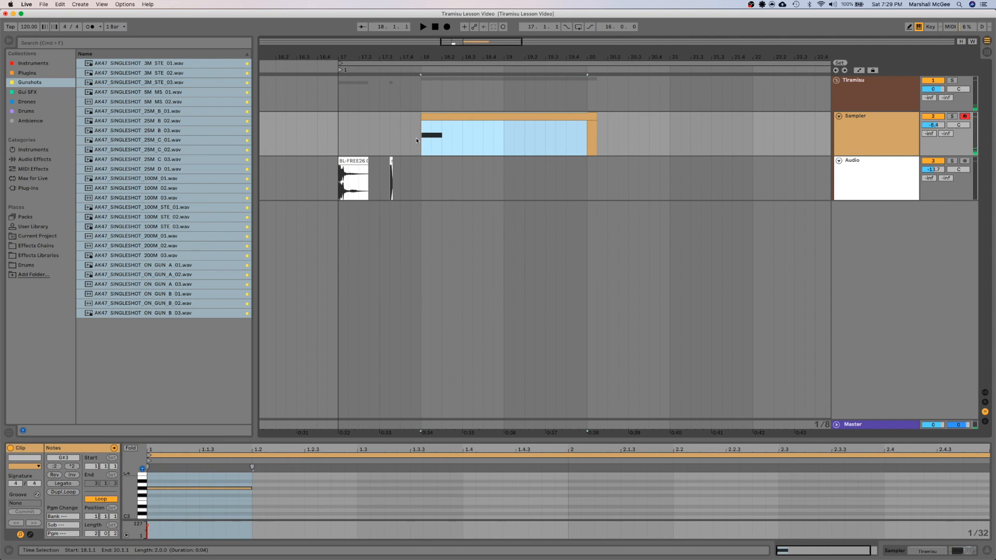
key(super+d)
key(super+d)
key(super+d)
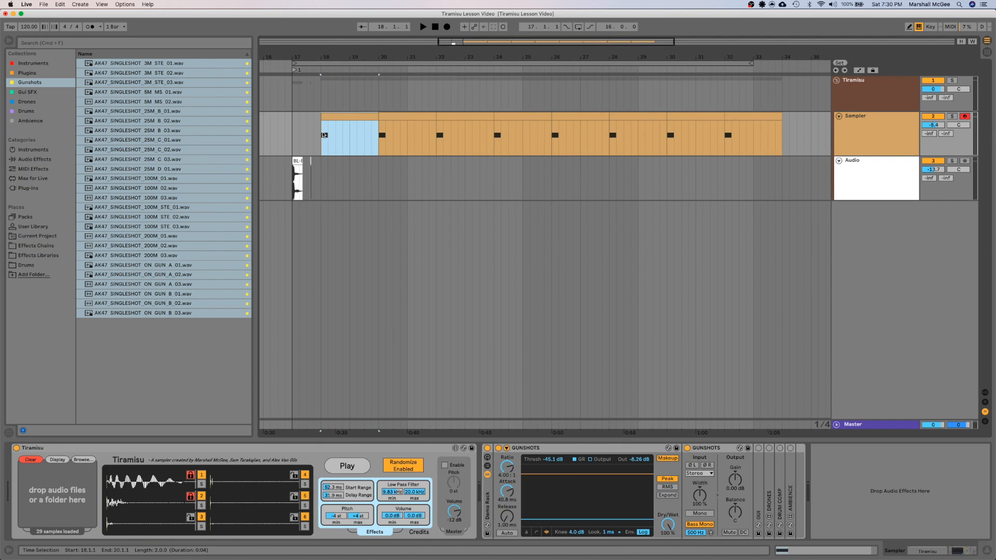
Step: Freeze the Sampler track and flatten it to audio
right_click(862, 144)
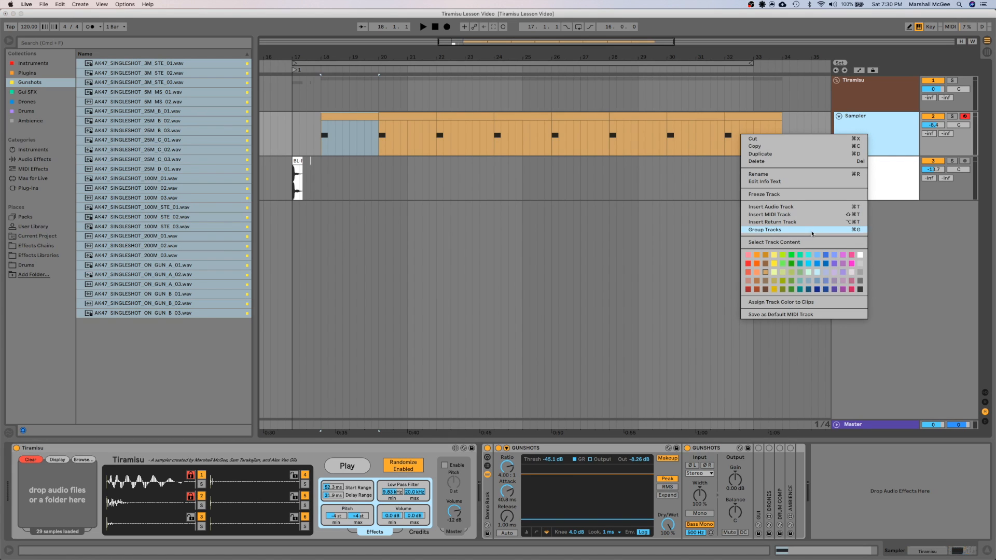
click(812, 194)
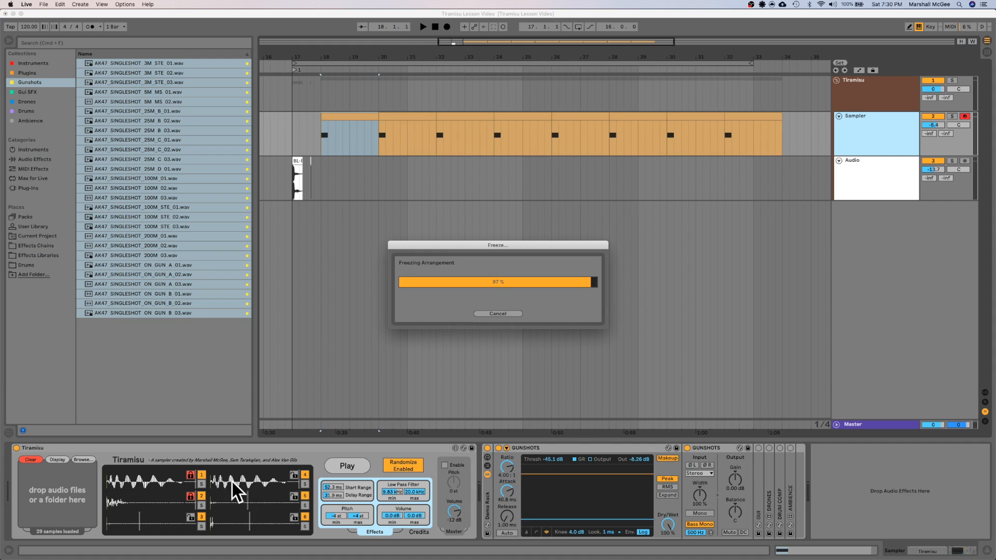
right_click(861, 134)
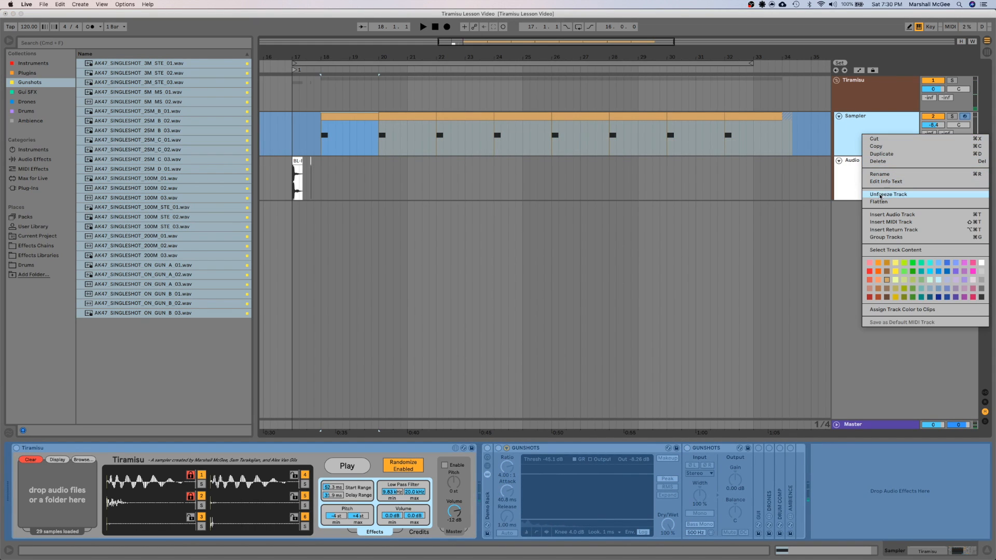
key(Return)
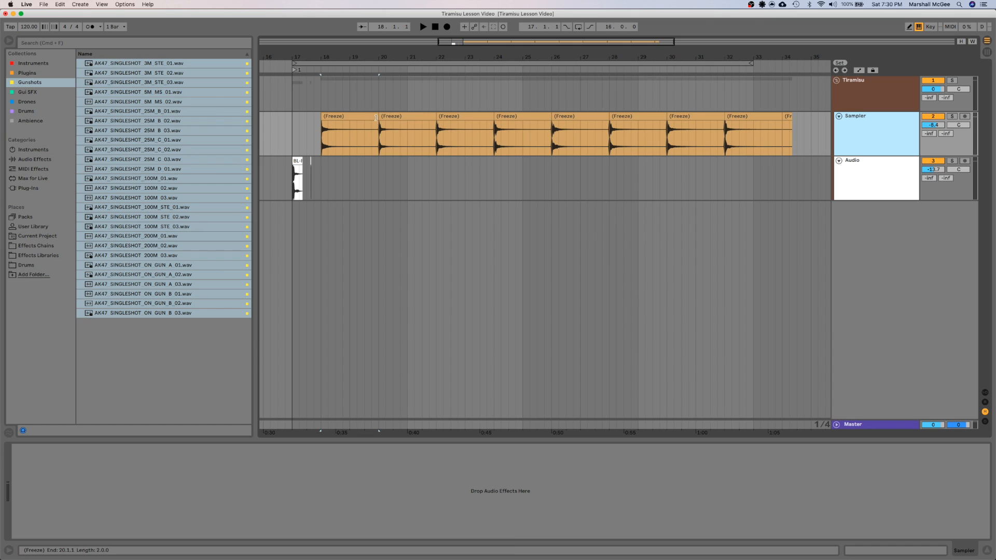
Step: Consolidate the flattened gunshot clips into one audio clip and move it to start at bar 20
drag(376, 118, 797, 118)
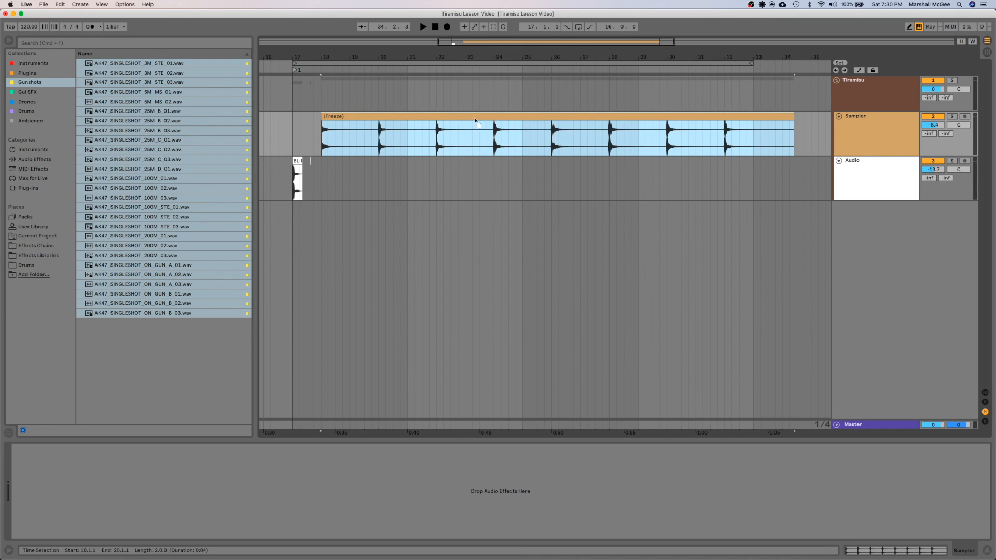
drag(466, 118, 522, 120)
click(479, 146)
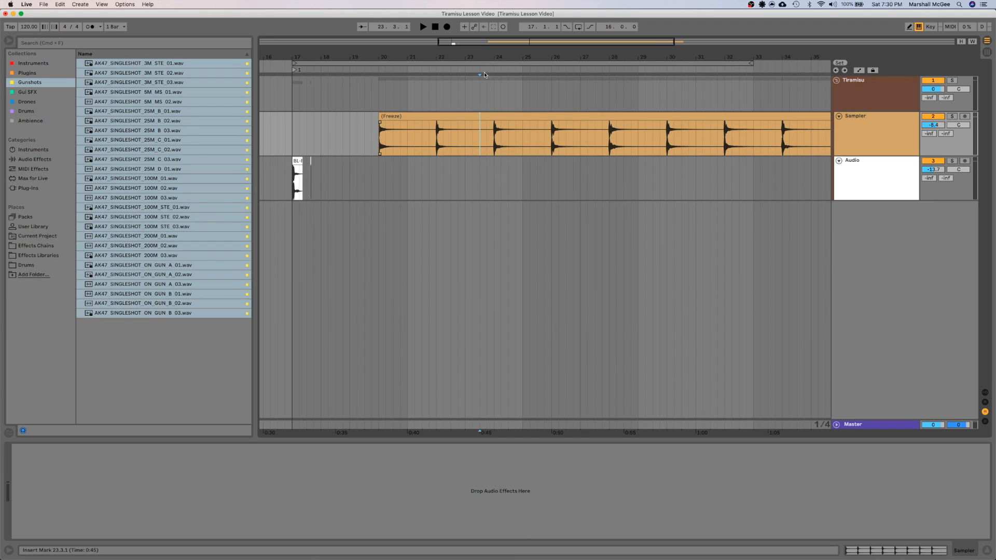
Step: Split the consolidated clip at bar 26 to isolate a single gunshot piece, and play that piece
drag(478, 57, 441, 29)
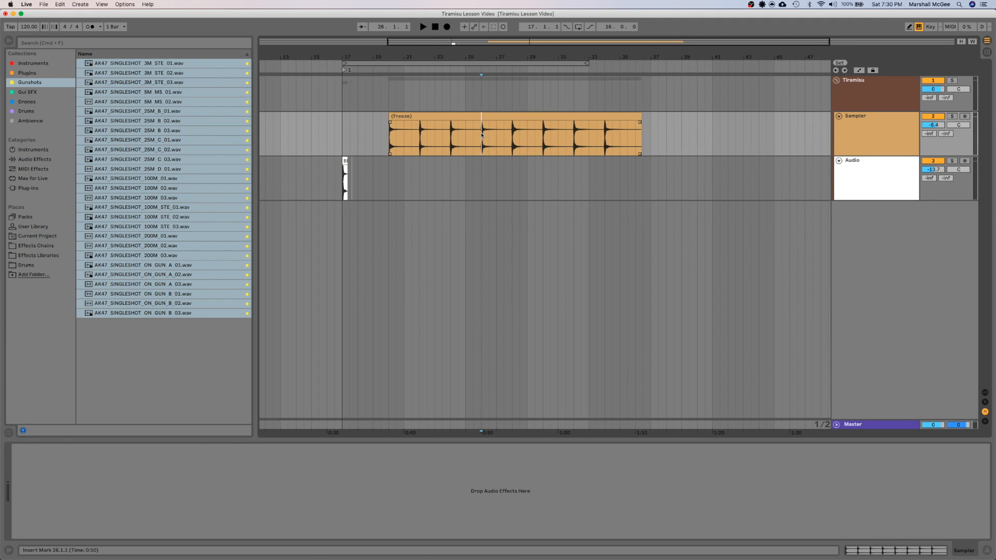
key(super+e)
mouse_move(498, 117)
mouse_down()
mouse_move(592, 118)
mouse_move(531, 116)
mouse_up()
click(534, 143)
click(560, 173)
key(space)
key(space)
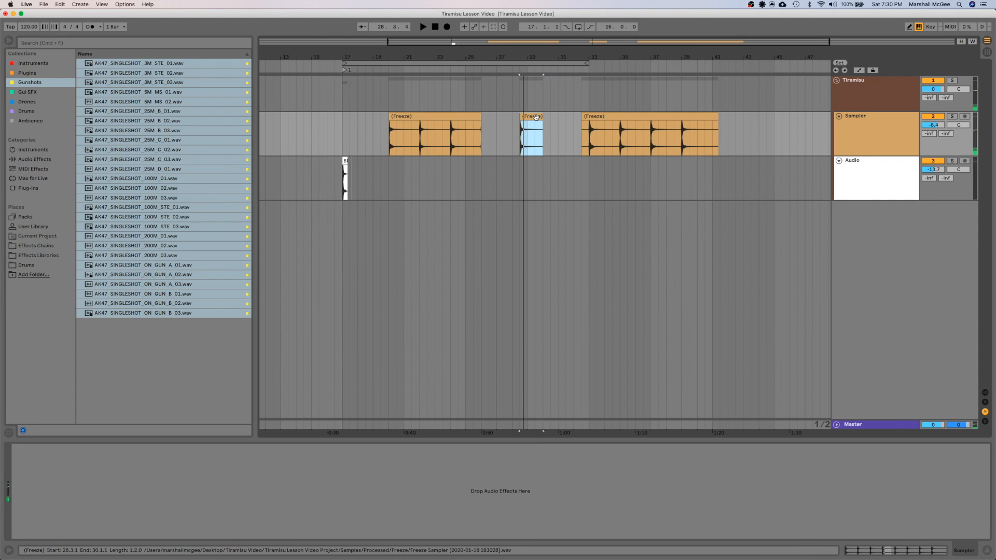
Step: Delete the isolated gunshot piece and move the remaining four-shot clip to start at bar 19
key(Delete)
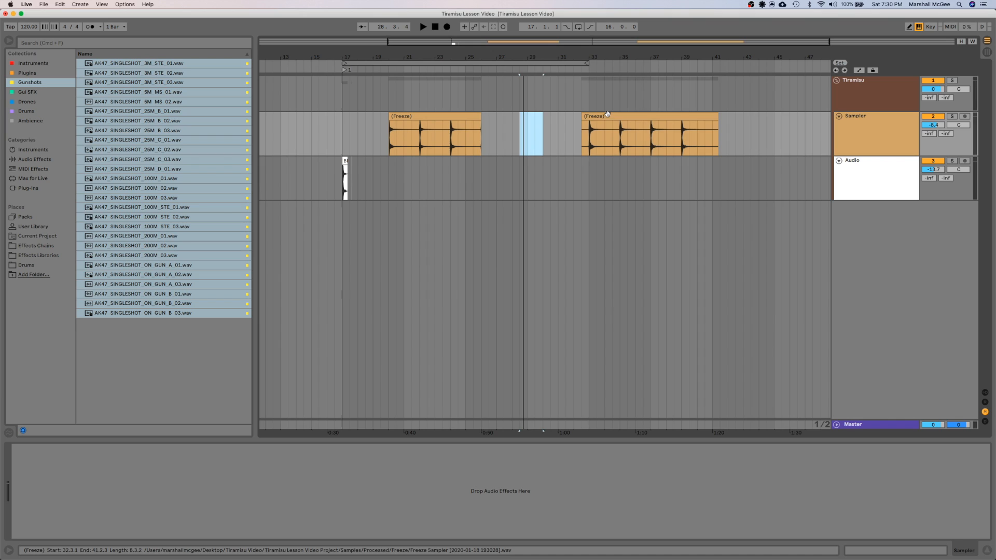
drag(675, 136, 467, 135)
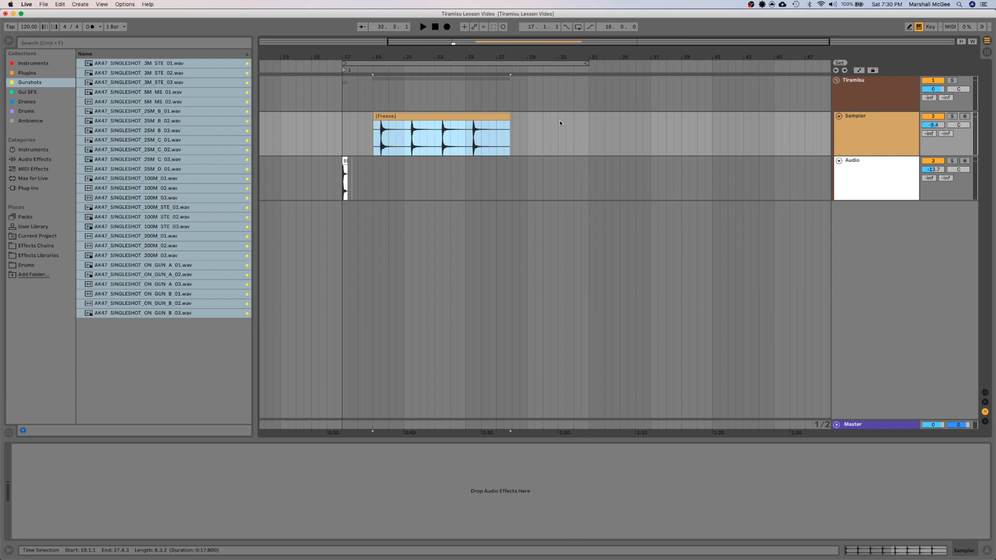
click(428, 131)
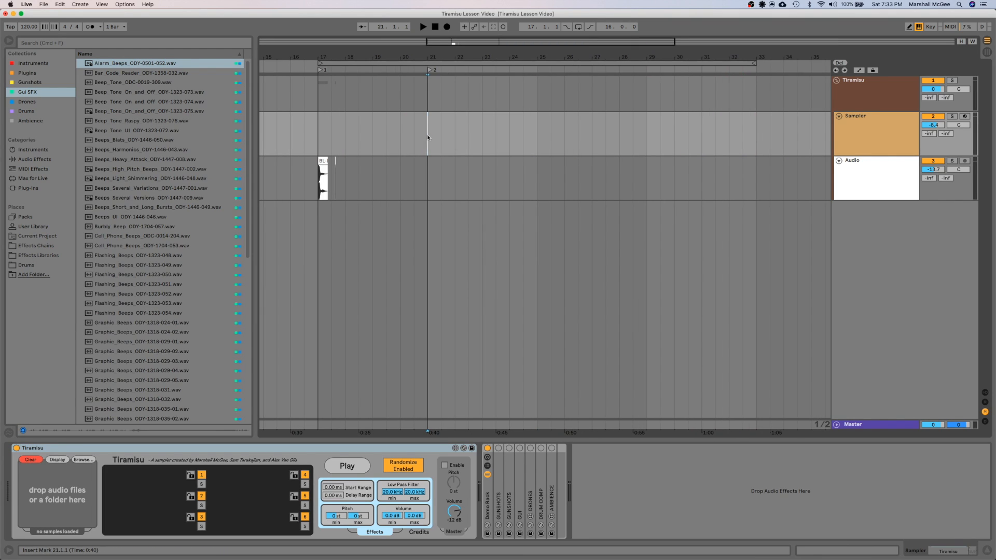
Step: Load all the beep samples of the Gui SFX collection into Tiramisu on the Sampler track
click(877, 134)
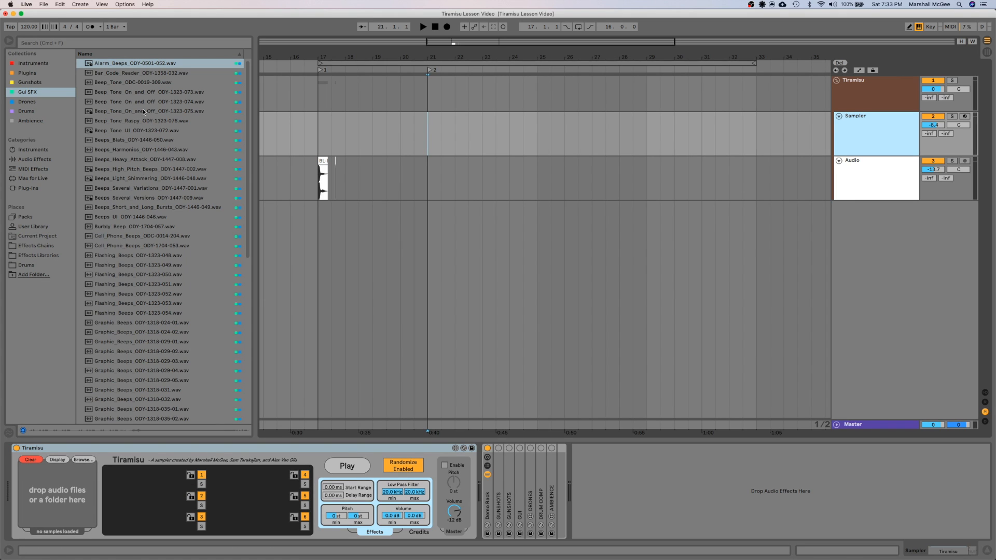
scroll(146, 207, down, 10)
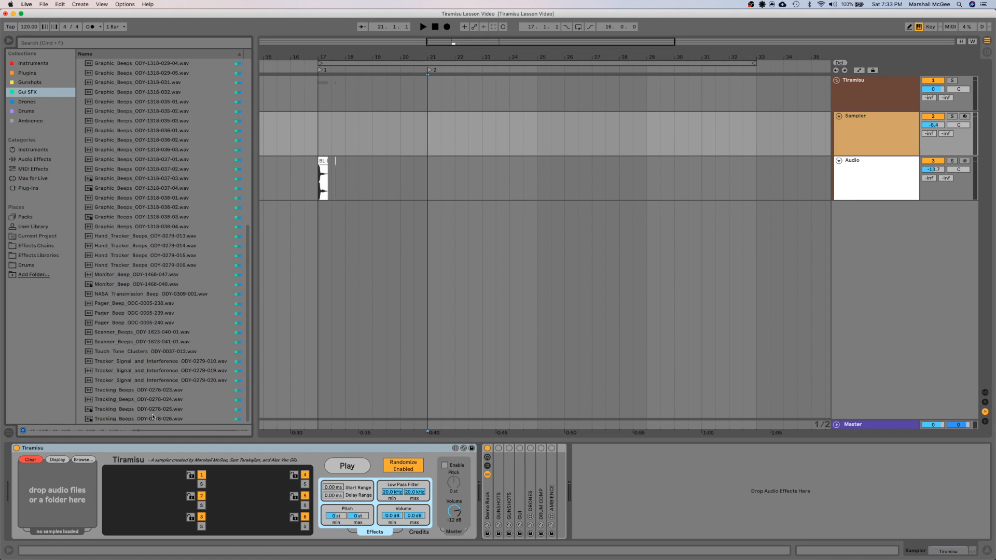
shift+click(153, 417)
scroll(176, 234, up, 10)
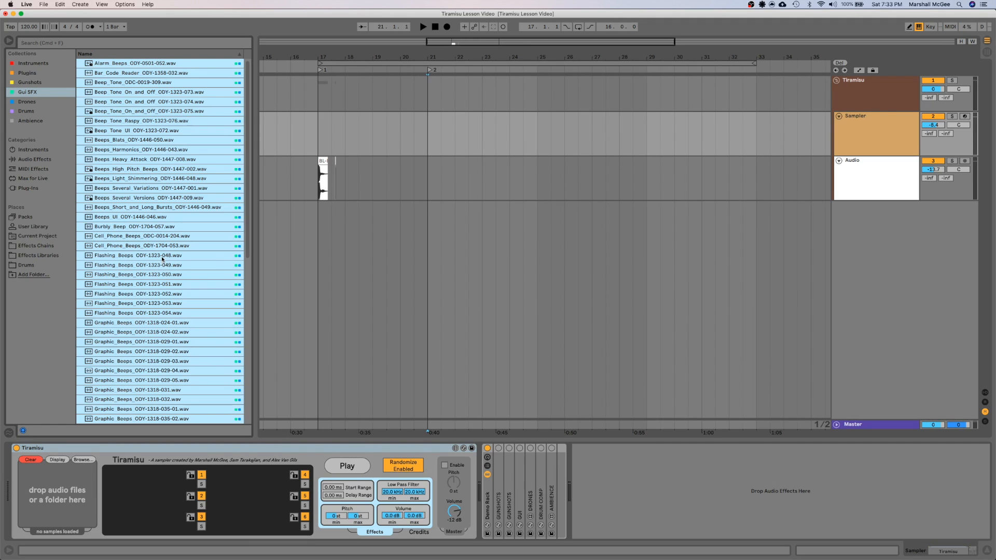
drag(150, 306, 78, 495)
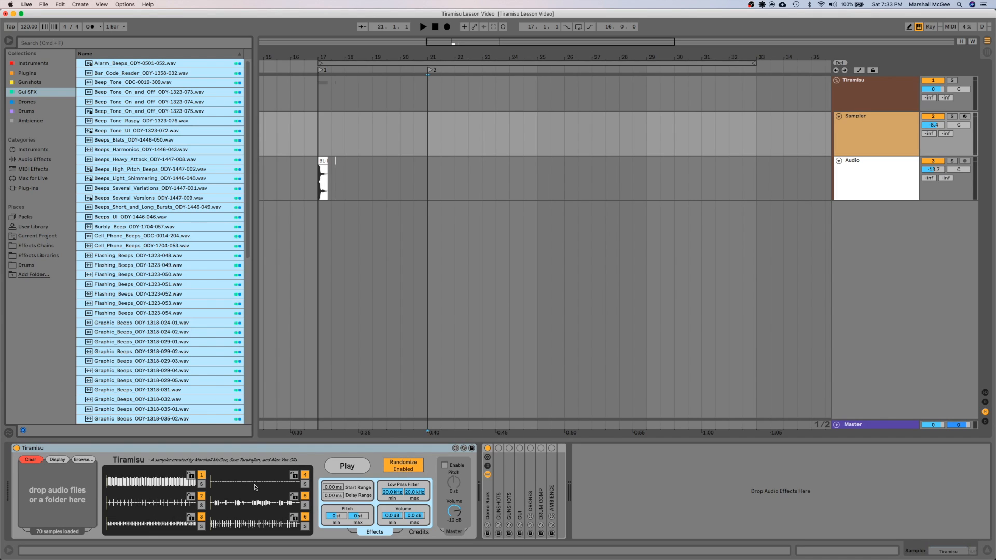
Step: Set Tiramisu's pitch range to -6 to +24 st, the low pass filter minimum to 20 Hz and the volume minimum to -11 dB
drag(348, 516, 340, 518)
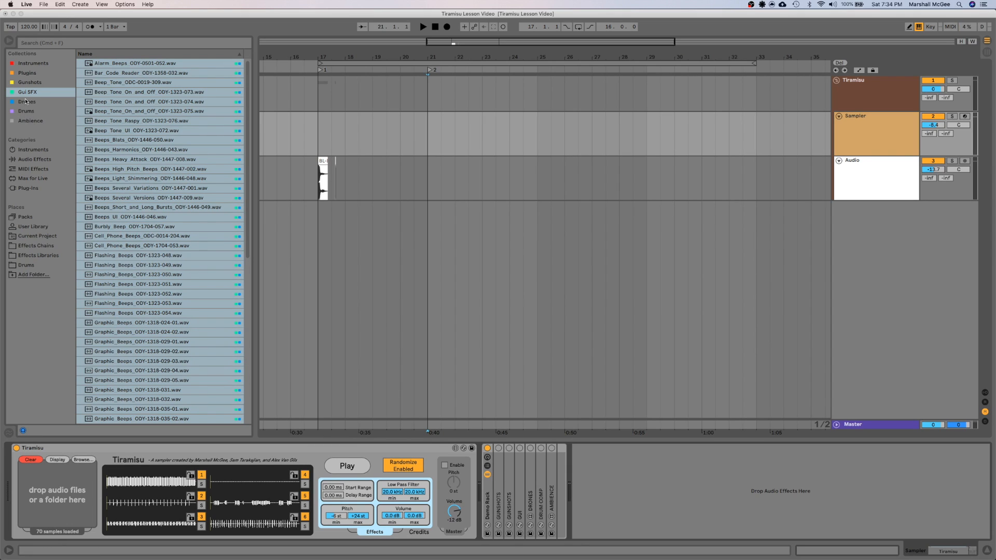
drag(393, 492, 393, 540)
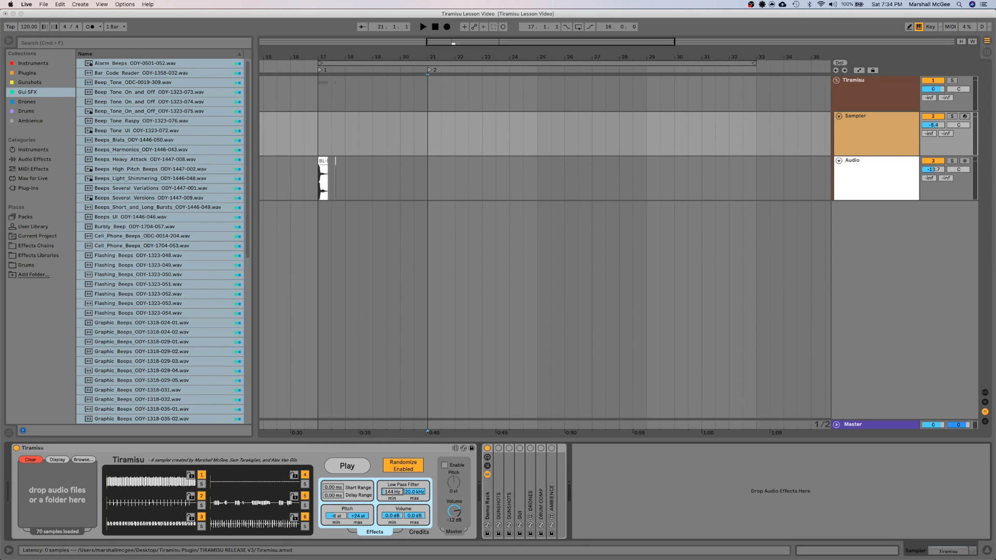
drag(392, 492, 390, 509)
drag(401, 521, 401, 534)
Step: Enable and unfold the GUI effect in the Demo Rack, and play several randomized beep layerings in Tiramisu
click(520, 450)
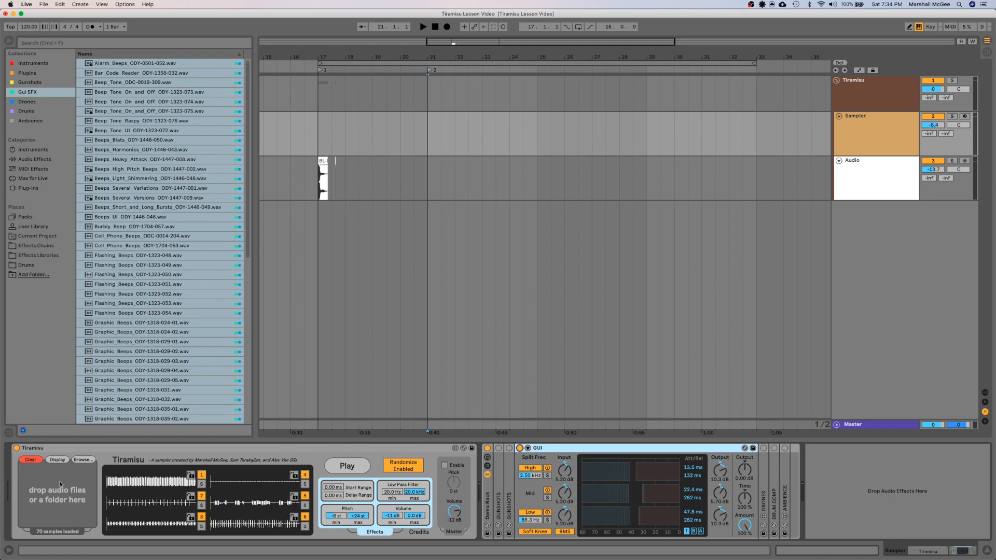
click(357, 466)
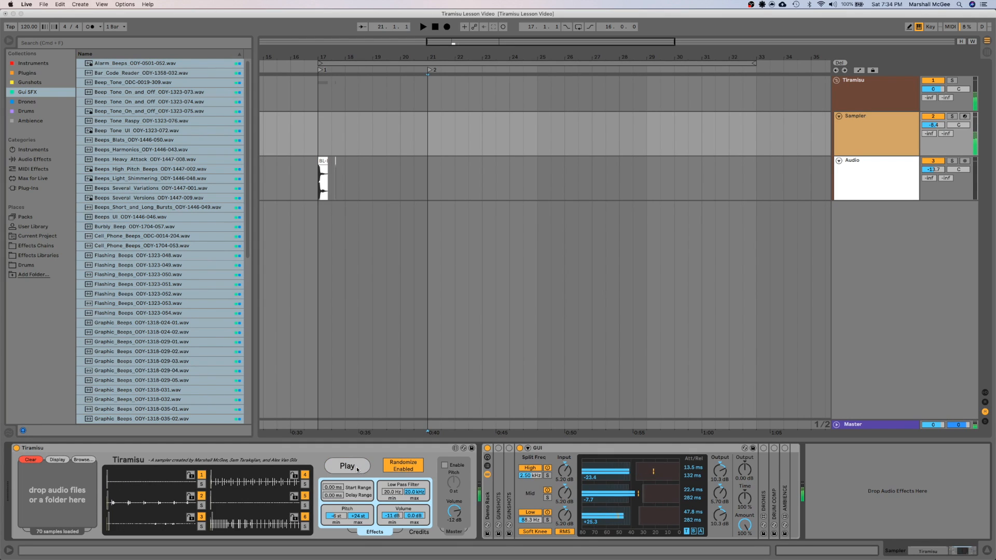
click(357, 469)
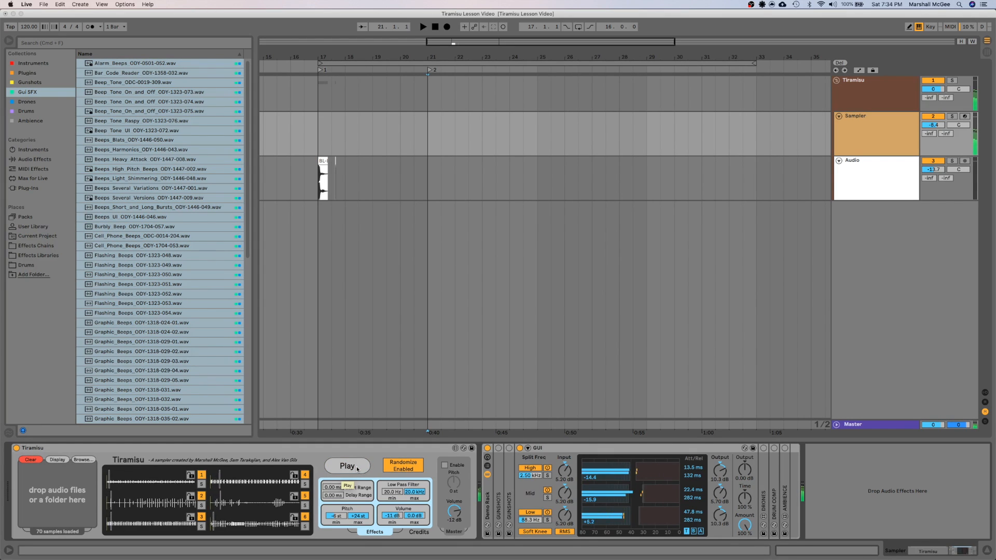
click(357, 469)
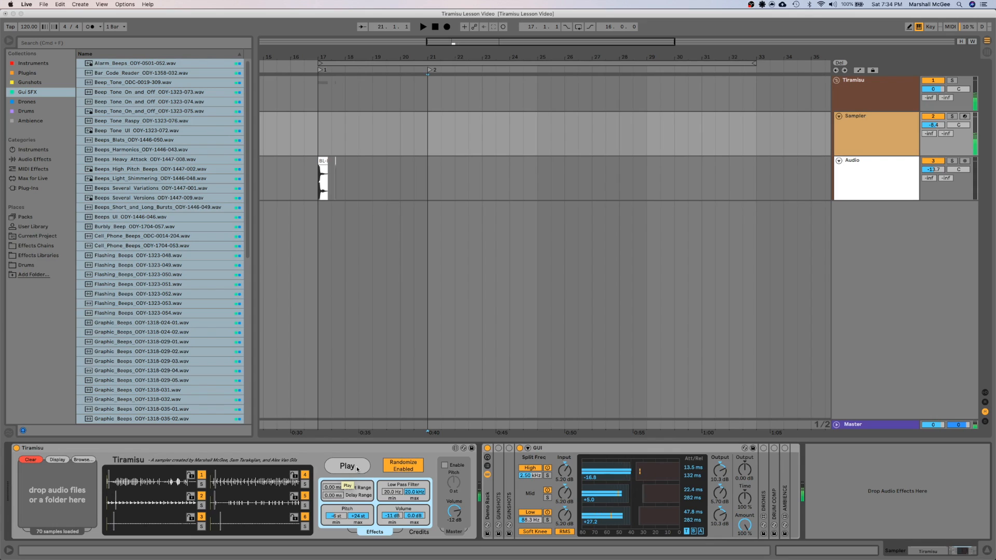
click(357, 467)
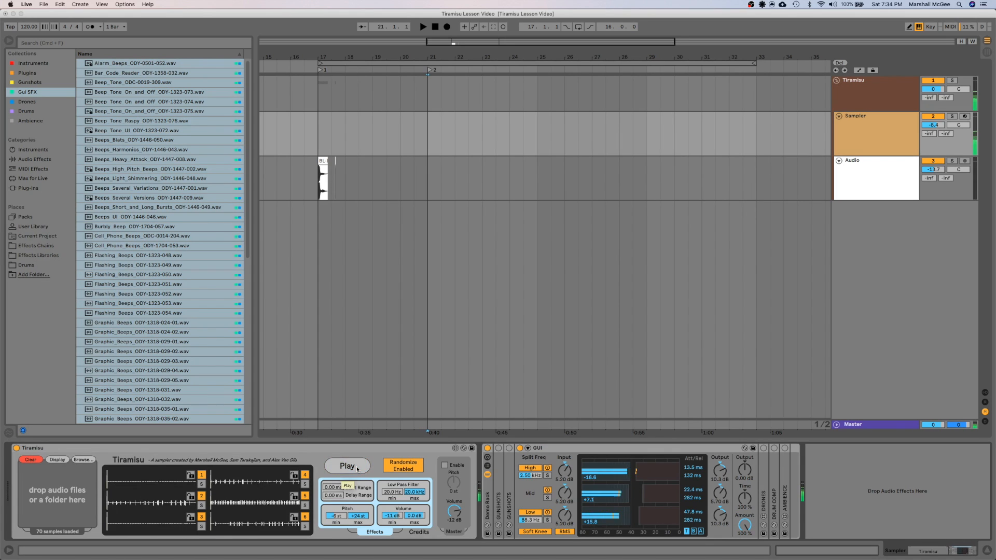
click(357, 467)
click(357, 467)
click(357, 467)
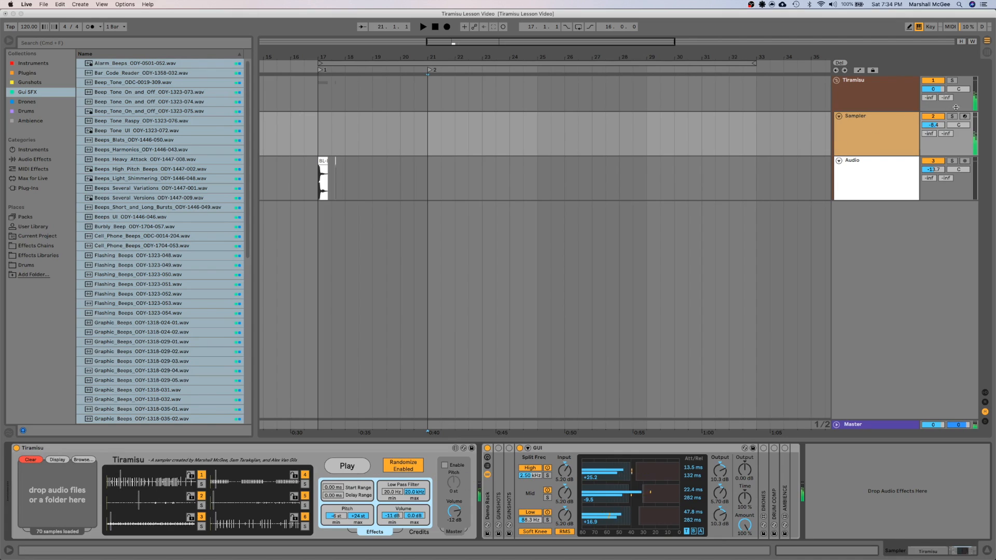
Step: Arm the Sampler track and trigger randomized beeps repeatedly with the computer MIDI keyboard
click(907, 135)
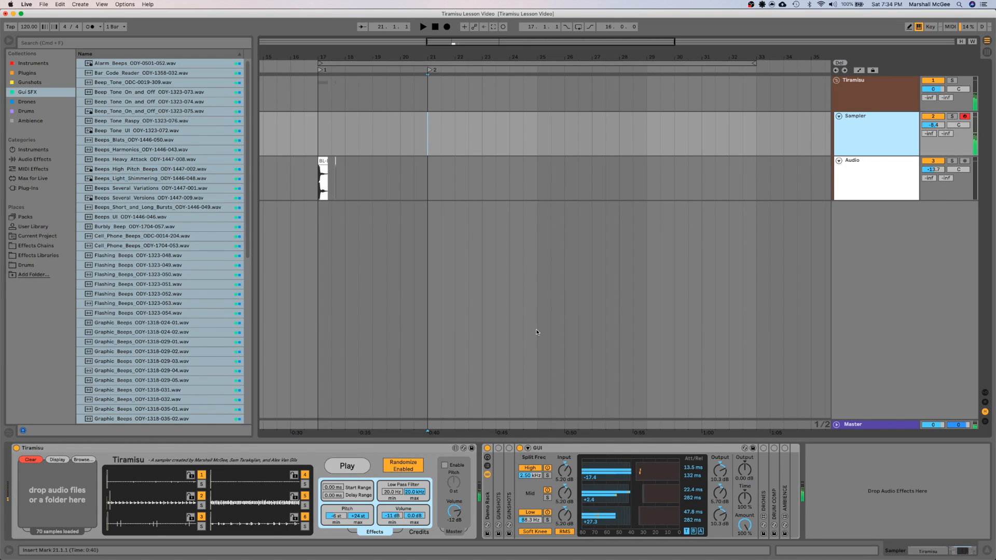
key(a)
key(a)
key(a)
key(a)
key(a)
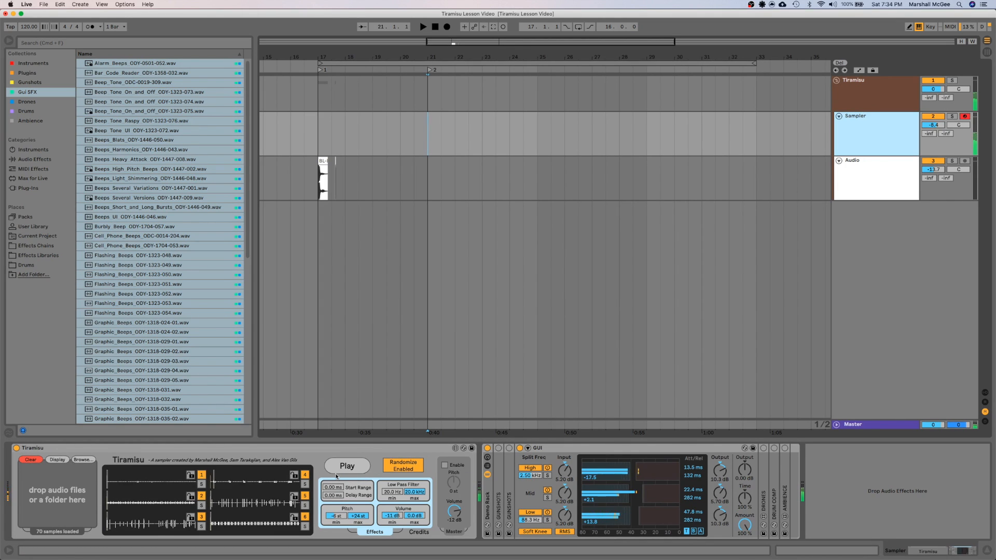
Step: Run the transport from bar 21, lower Tiramisu's master volume to -inf dB, and stop playback
key(space)
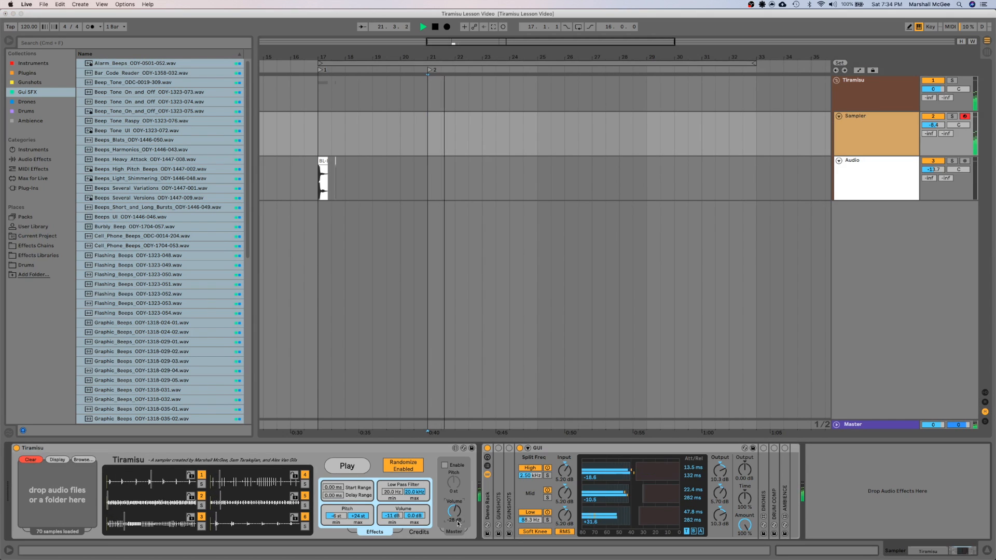
click(426, 126)
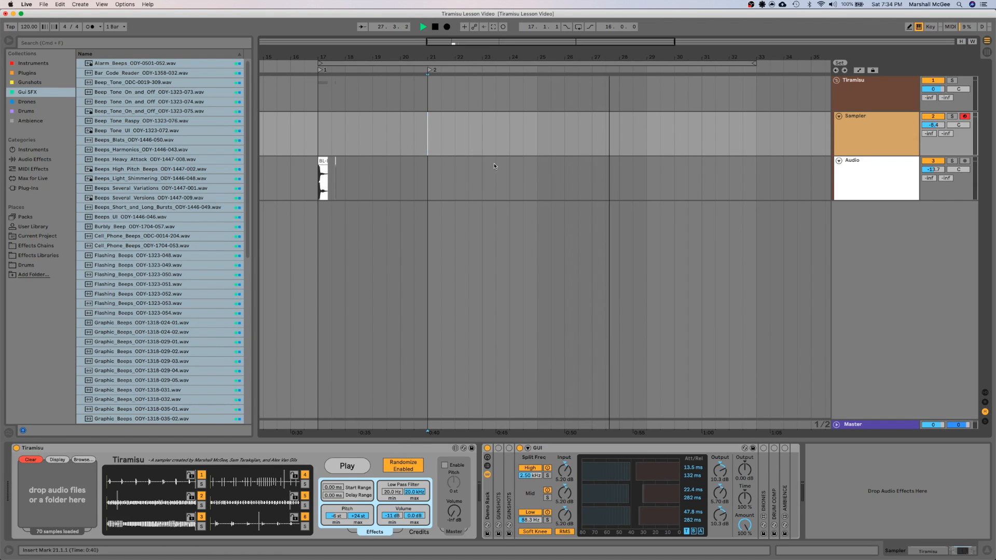
click(428, 147)
key(space)
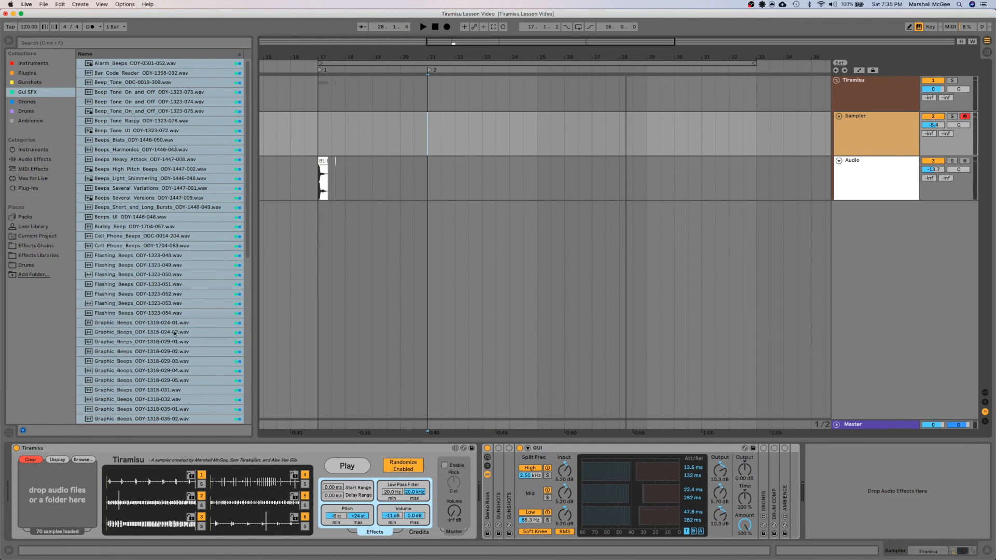
Step: Preview the Beeps Several Variations ODY-1447-001.wav sample and put the insert marker back at bar 21 on the Sampler track
click(119, 190)
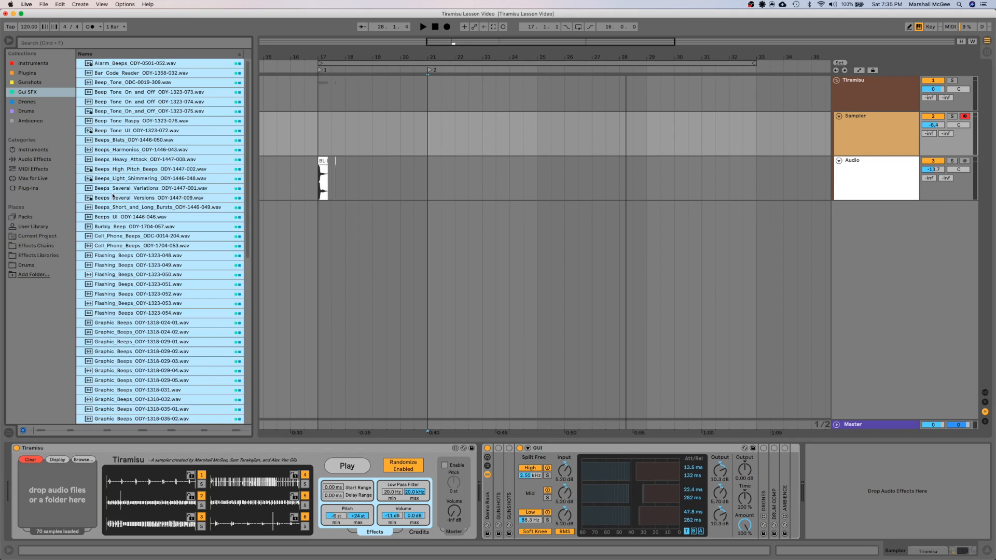
click(120, 190)
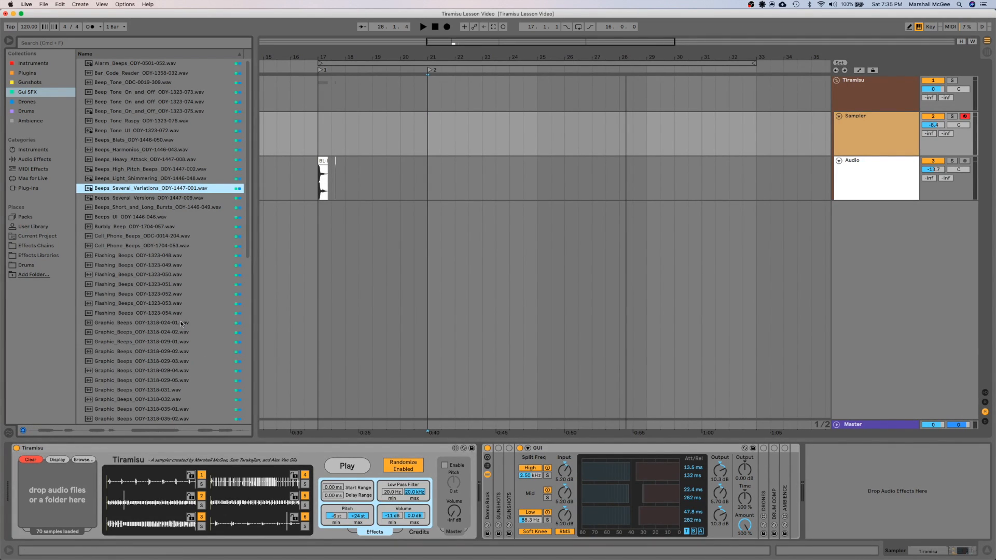
scroll(175, 341, down, 6)
scroll(174, 341, up, 6)
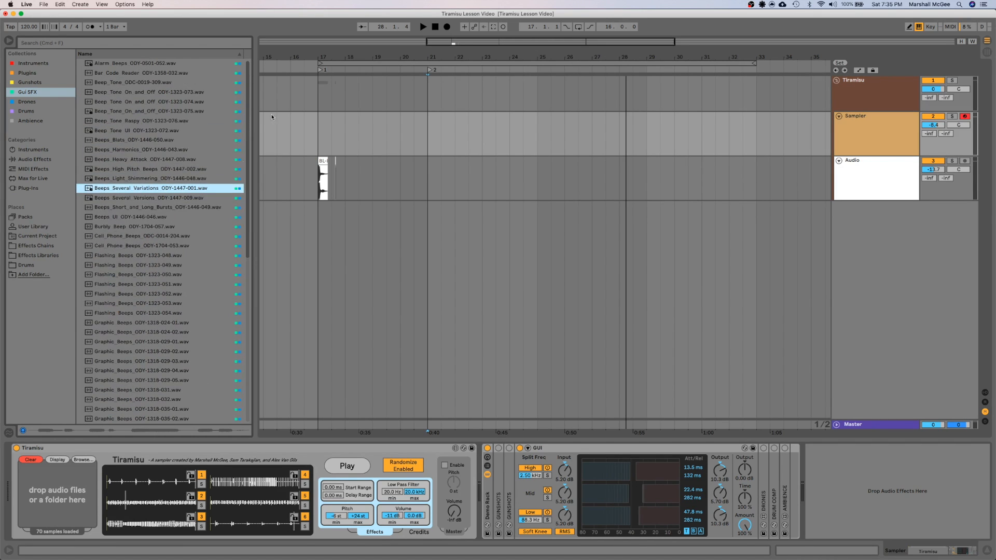
click(431, 144)
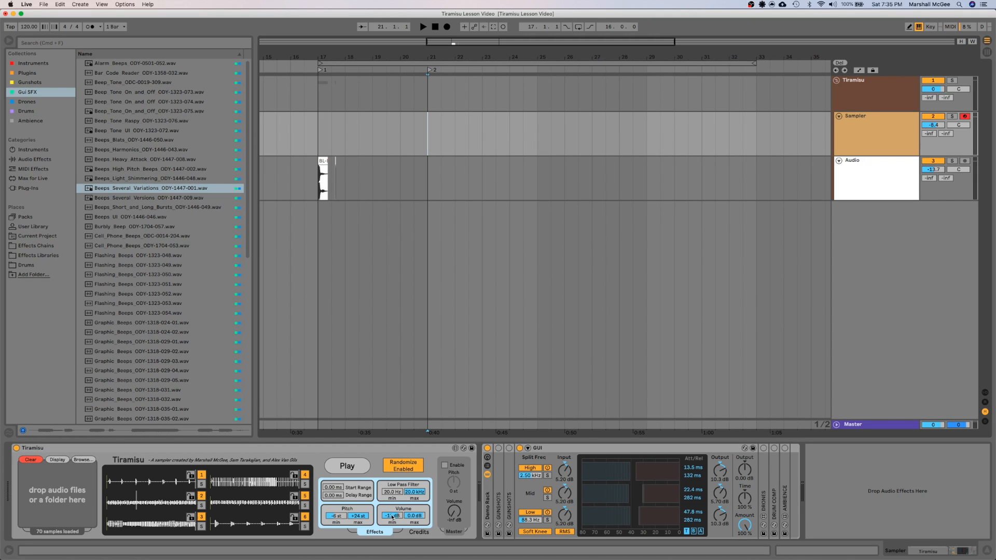
click(114, 455)
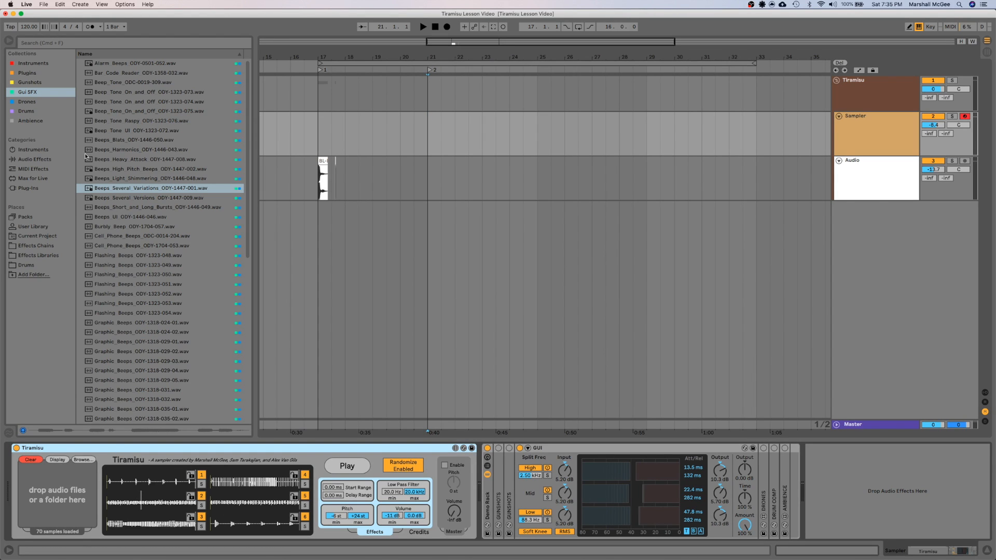
Step: Switch to the Drones collection, and replace the active GUI effect in the Demo Rack with the DRONES reverb
click(27, 102)
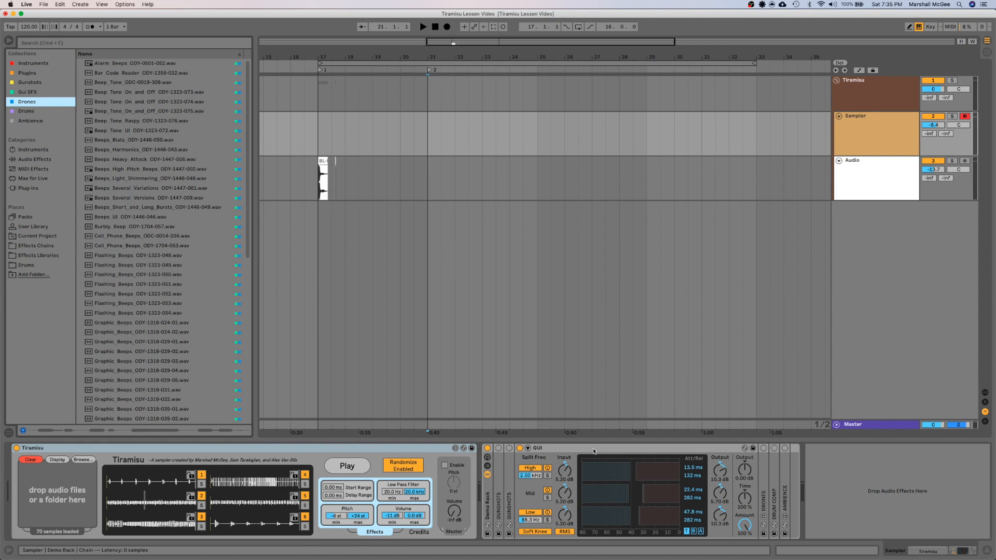
click(522, 450)
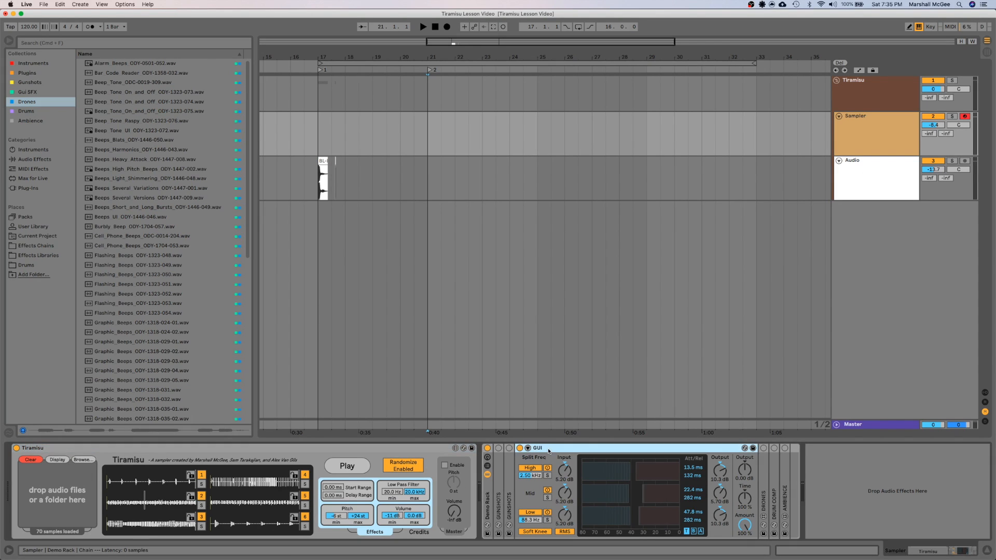
double_click(521, 452)
double_click(530, 470)
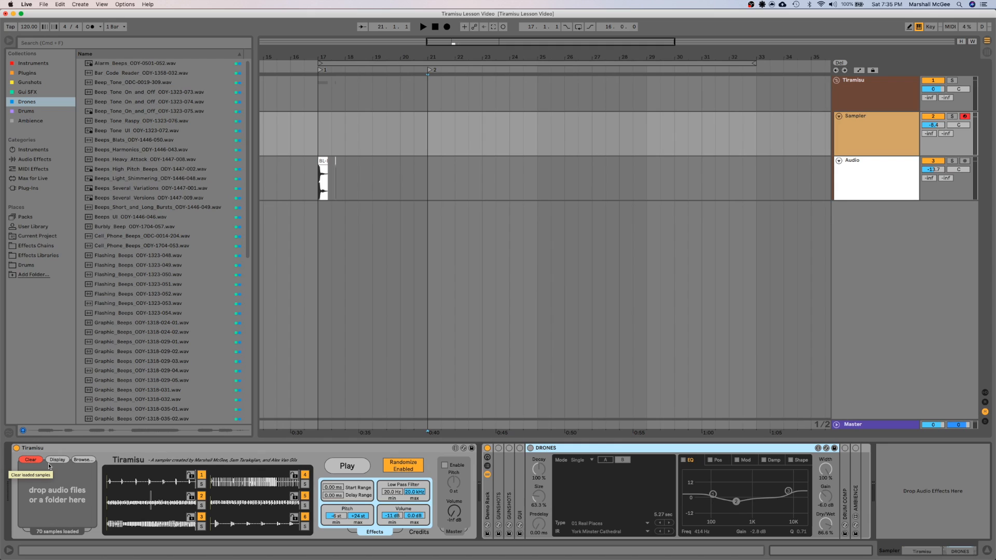
click(530, 448)
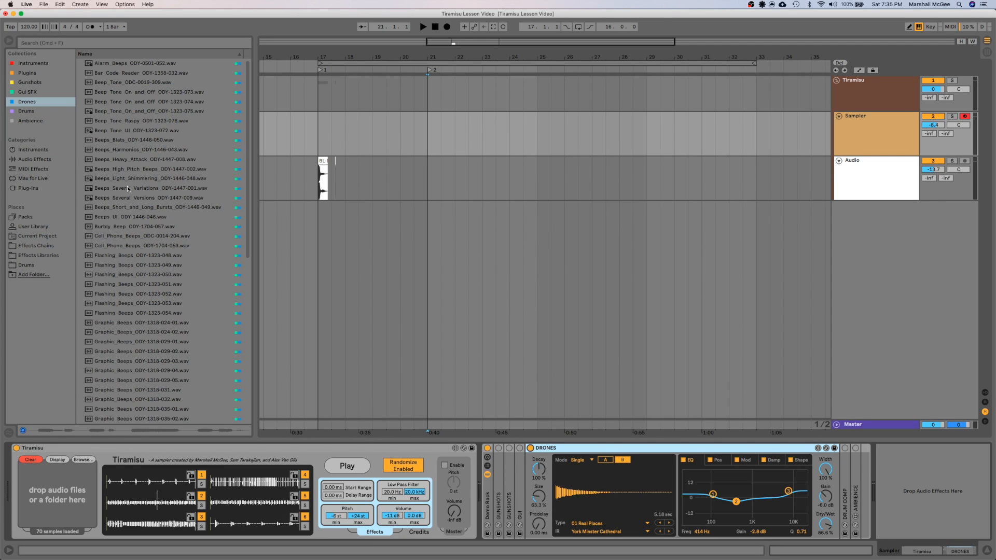
Step: Set Tiramisu's low pass filter range to 229–299 Hz, the volume minimum to 0 dB and the master volume to 6 dB
drag(424, 496, 425, 526)
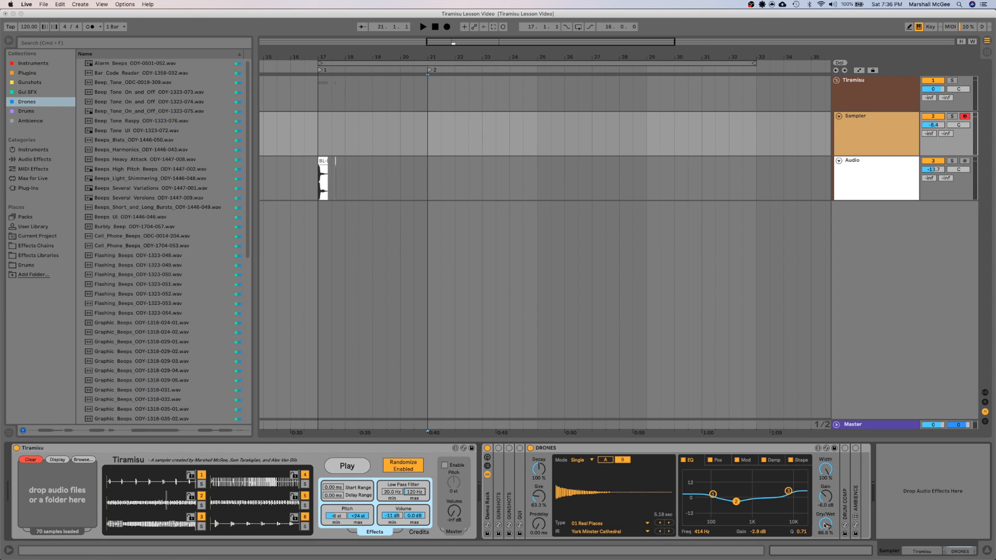
click(397, 492)
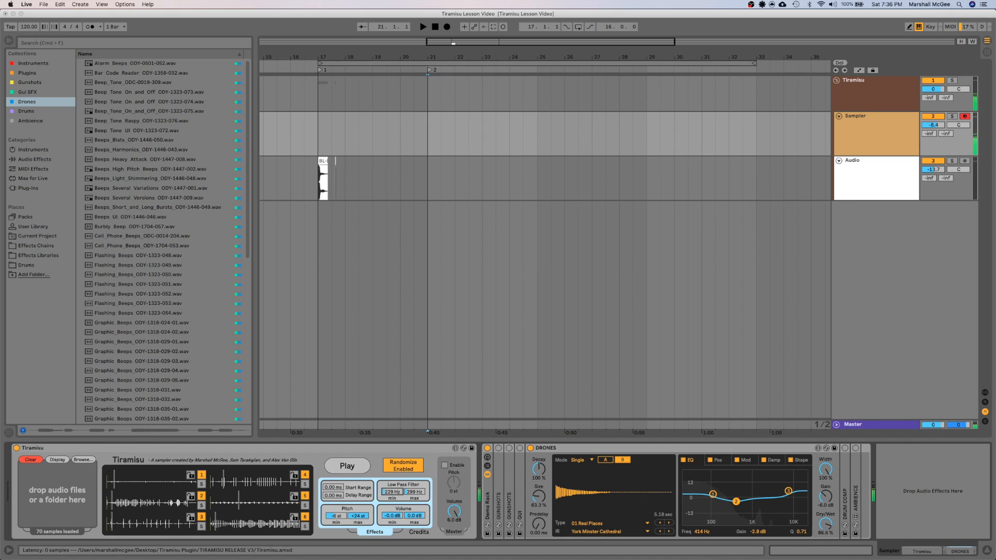
Step: Play a series of randomized, low-pass-filtered layerings in Tiramisu through the DRONES reverb
click(353, 469)
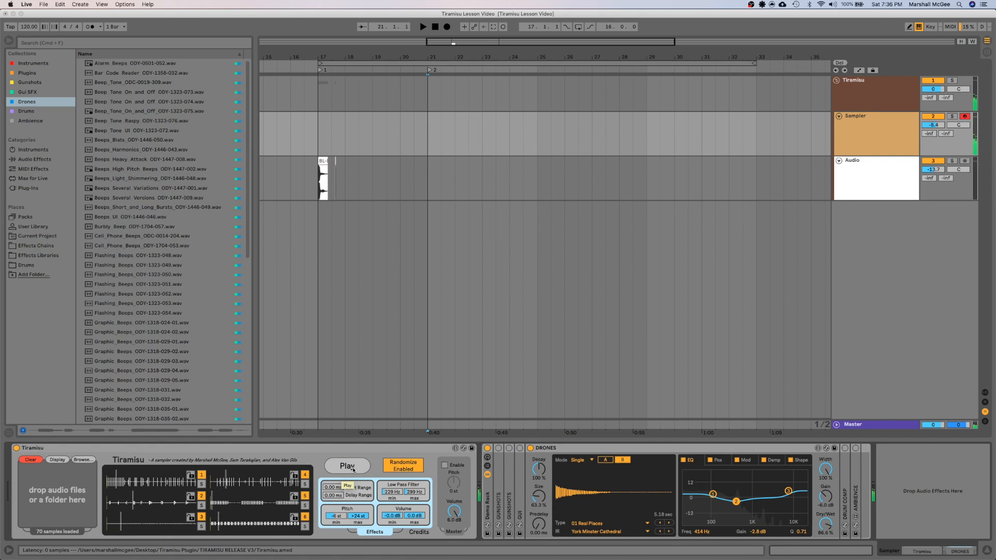
click(353, 470)
click(355, 469)
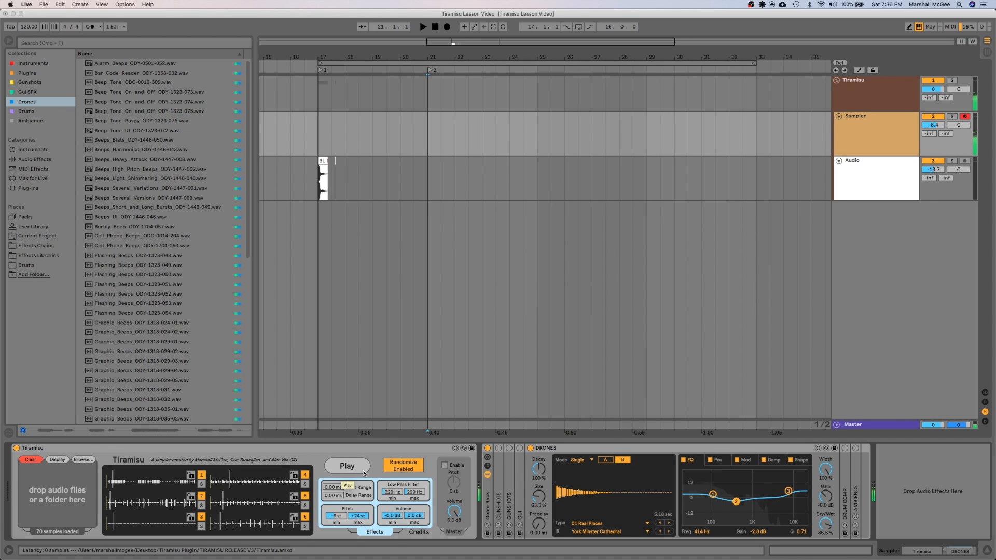
click(360, 469)
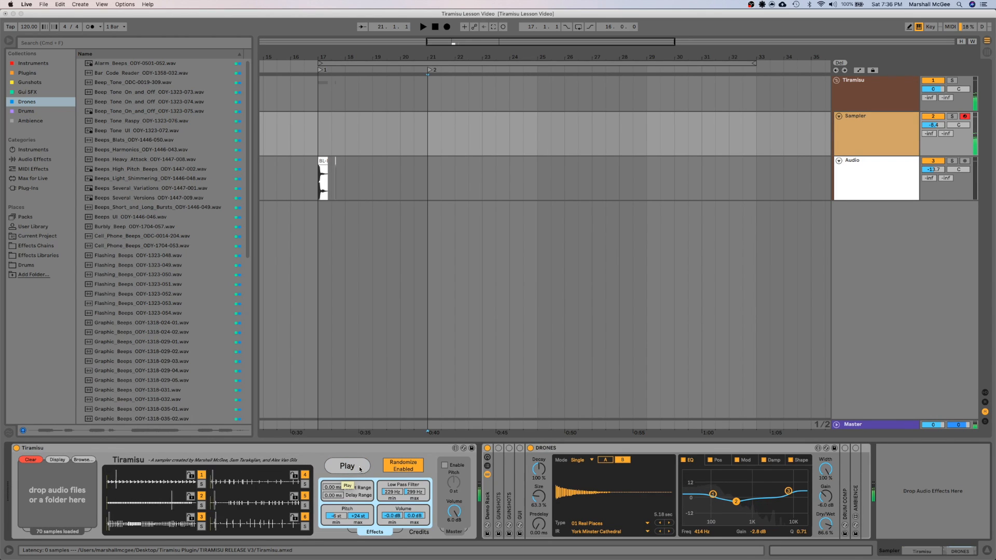
click(360, 469)
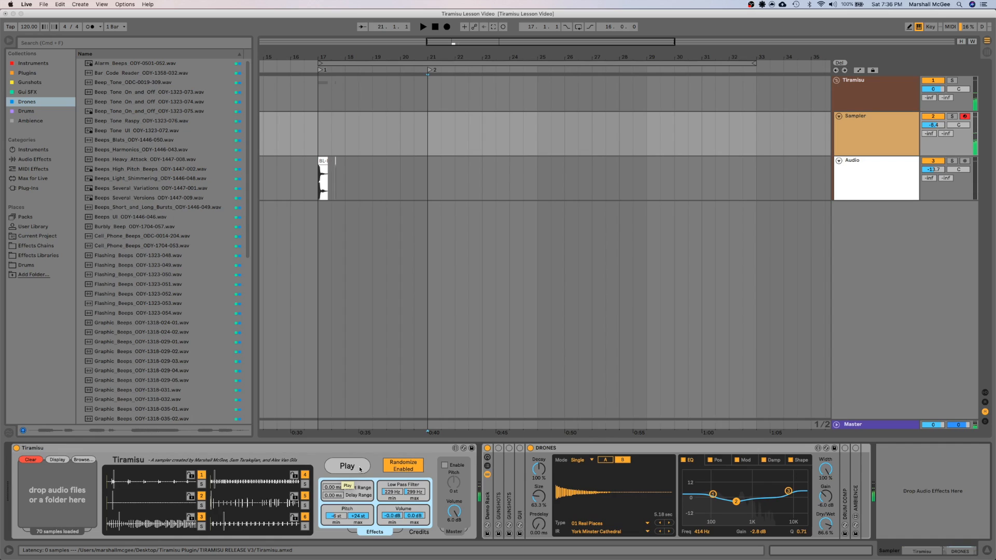
click(360, 469)
click(360, 467)
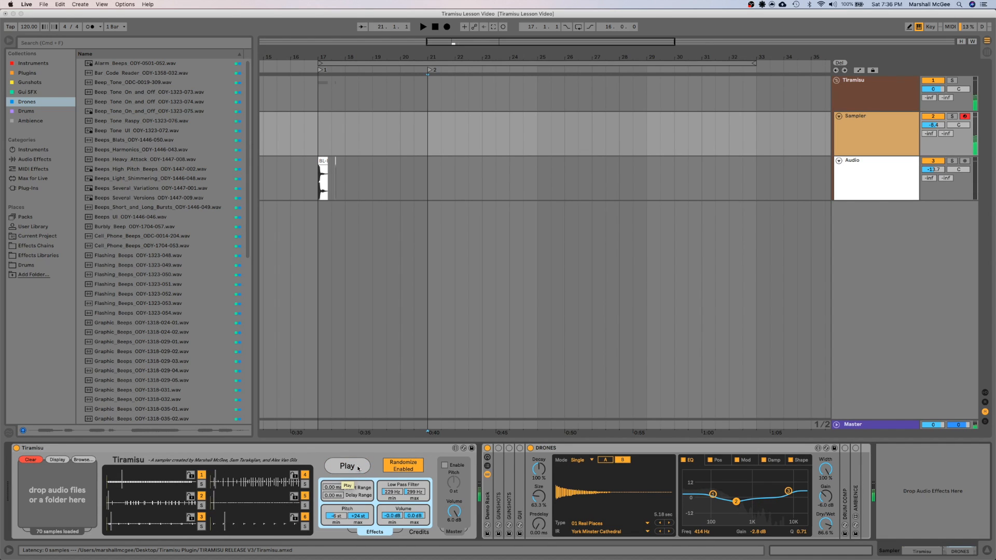
click(357, 468)
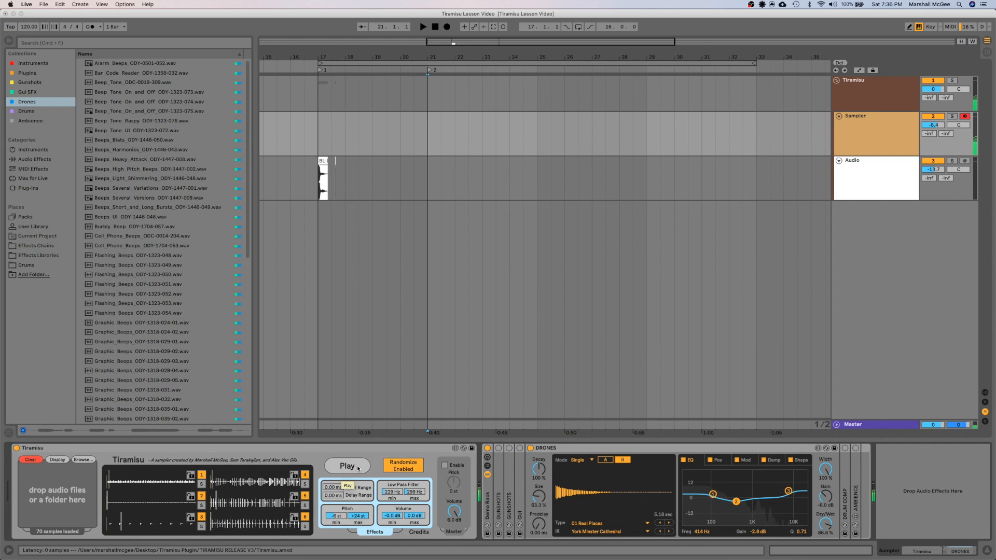
click(357, 468)
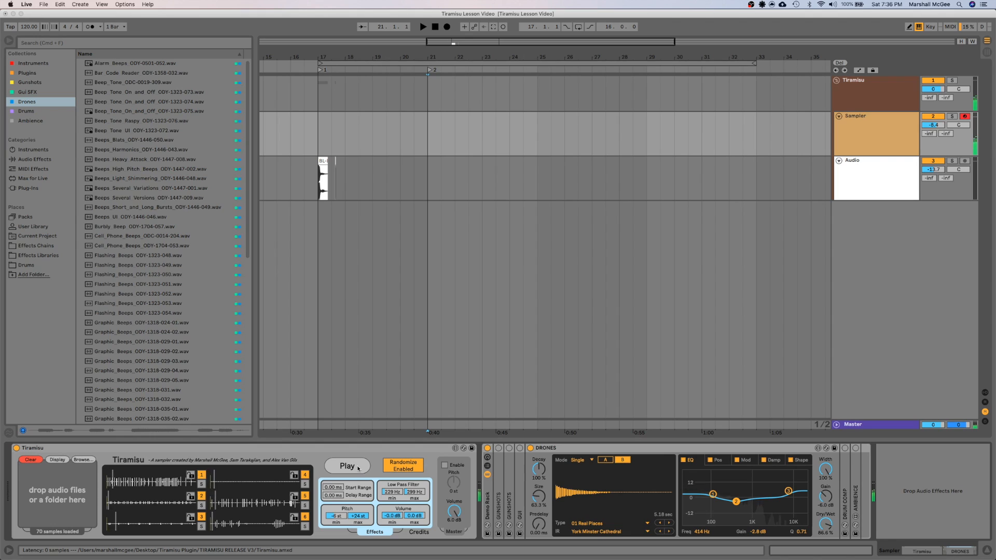
Step: Play randomized layerings in Tiramisu while lowering the low pass filter maximum to 80.7 Hz
click(358, 469)
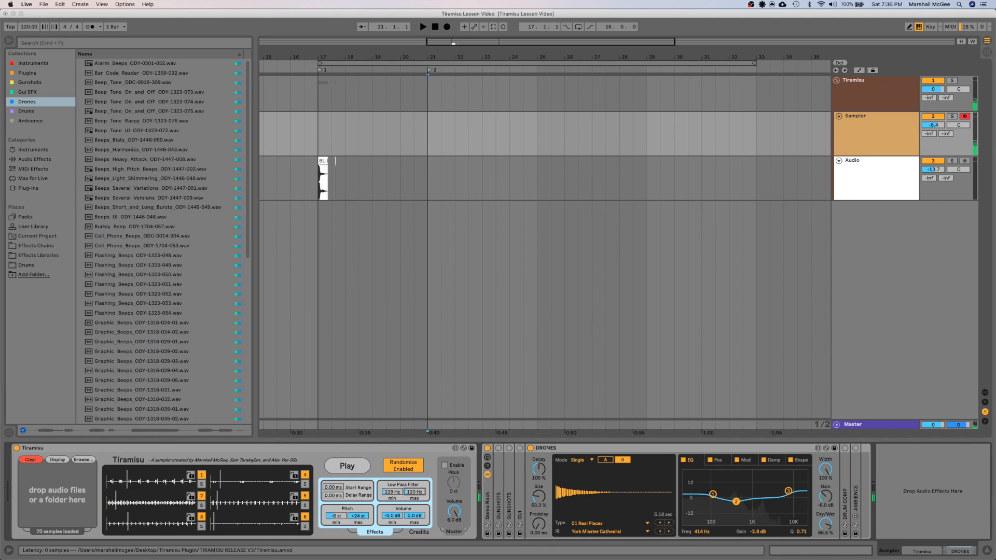
click(359, 471)
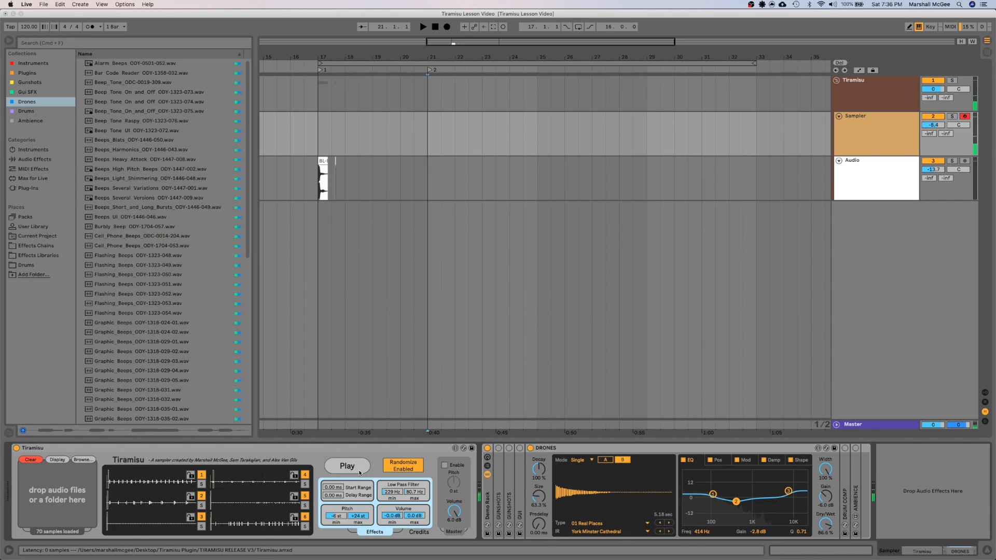
click(359, 471)
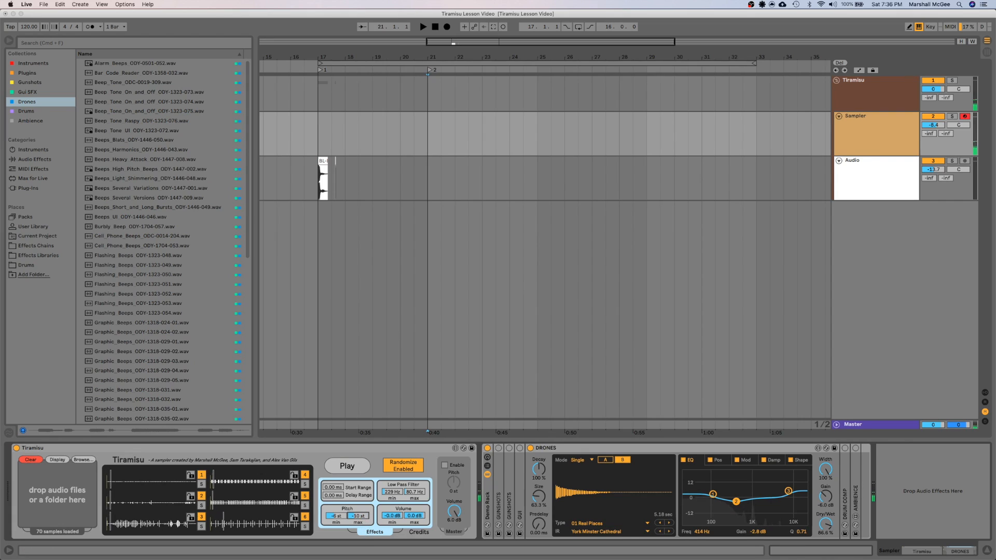
Step: Set Tiramisu's pitch maximum to -18 st and volume minimum to -7.8 dB, and play the darker drone layerings
drag(357, 516, 358, 521)
drag(397, 515, 398, 521)
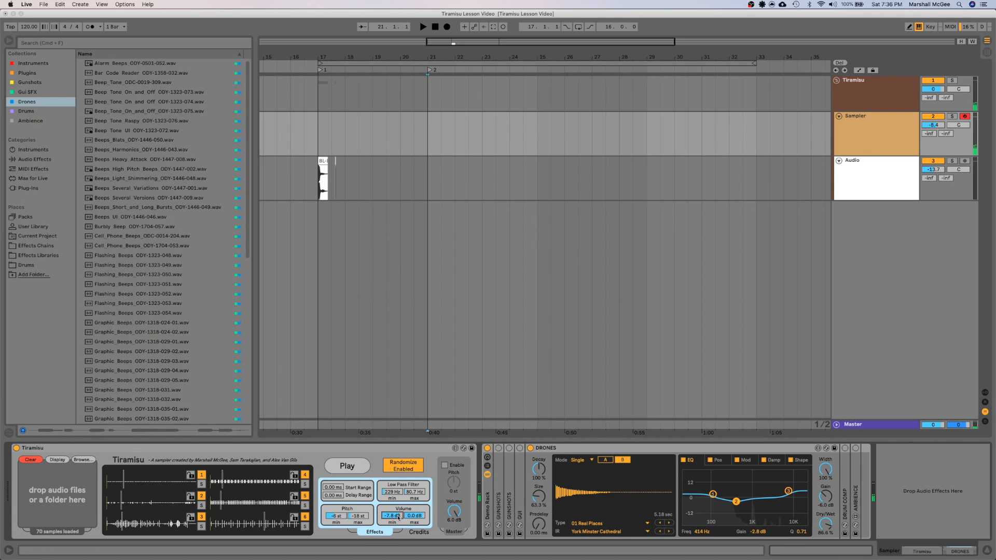
click(355, 469)
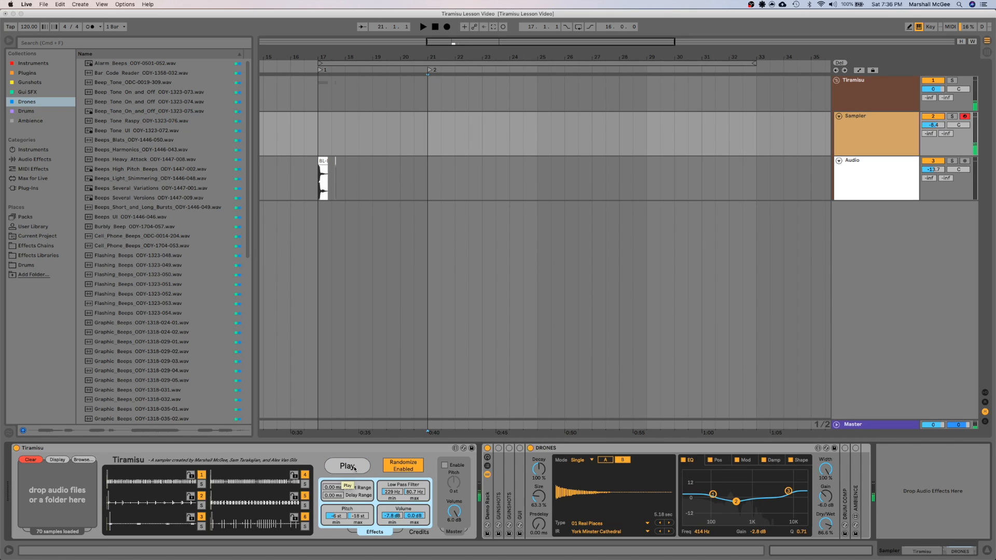
click(355, 468)
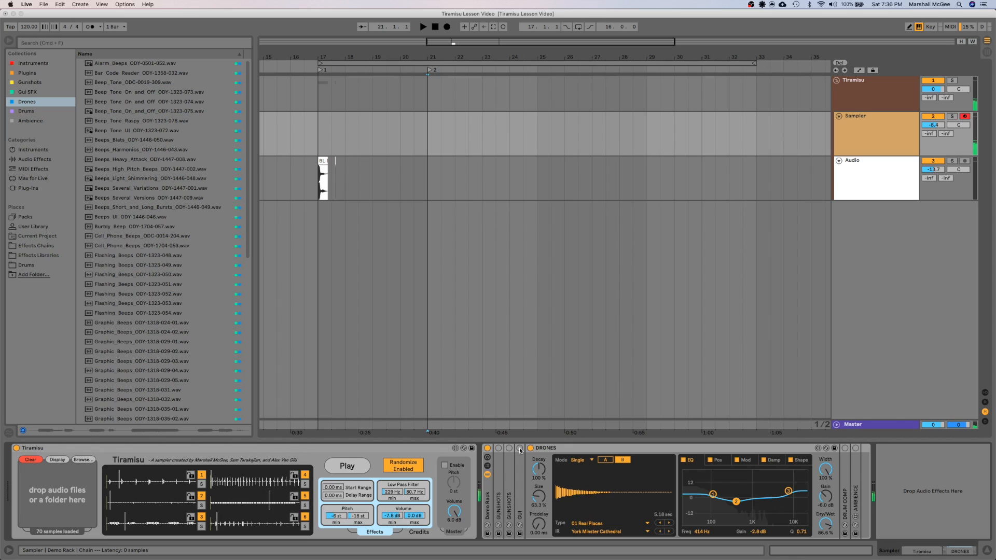
Step: Enable the GUI effect alongside DRONES in the Demo Rack and play several randomized layerings through both
click(519, 448)
click(353, 467)
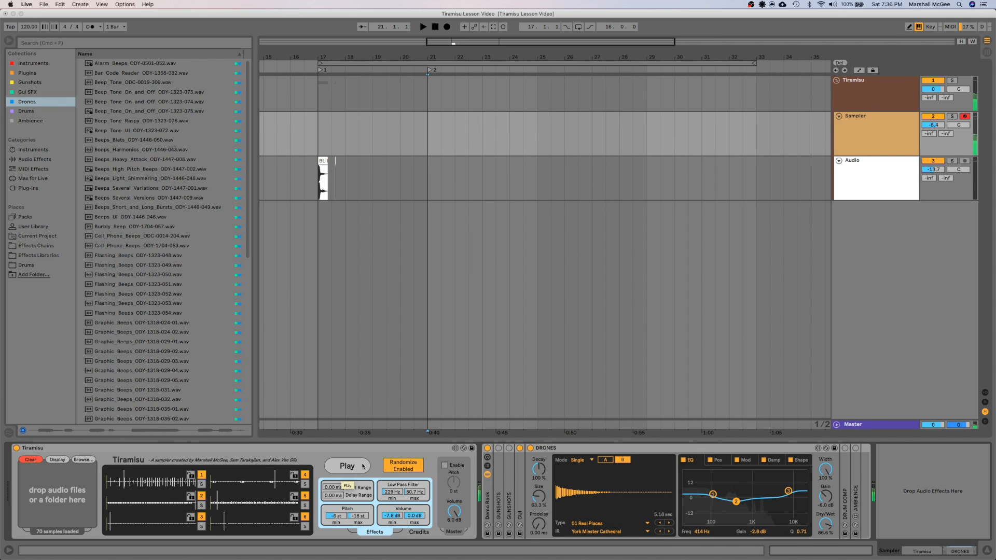
click(363, 466)
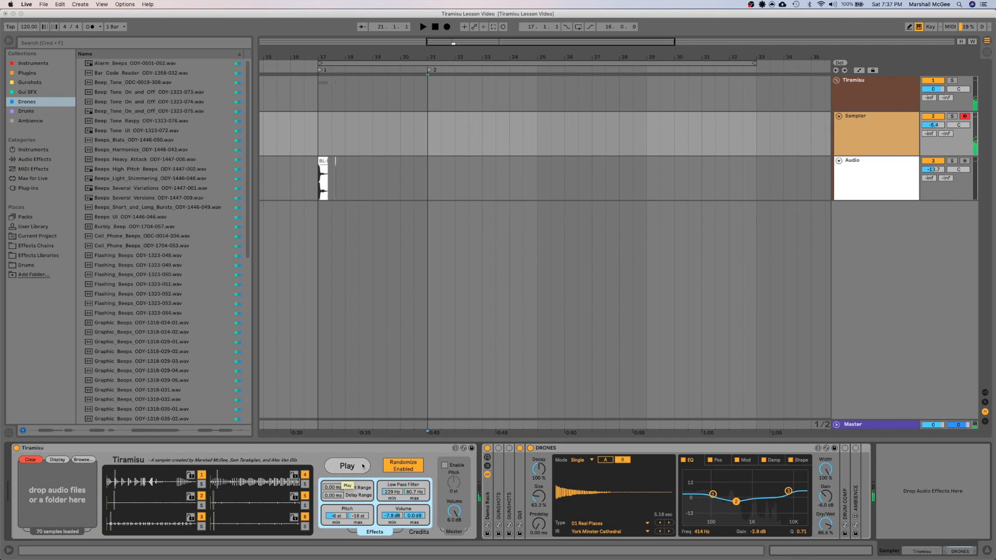
click(362, 466)
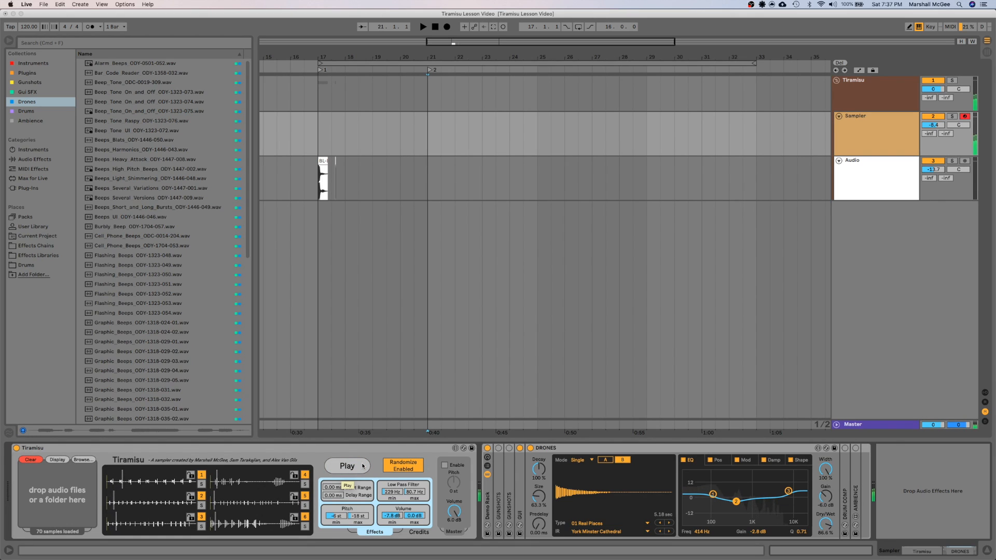
click(362, 465)
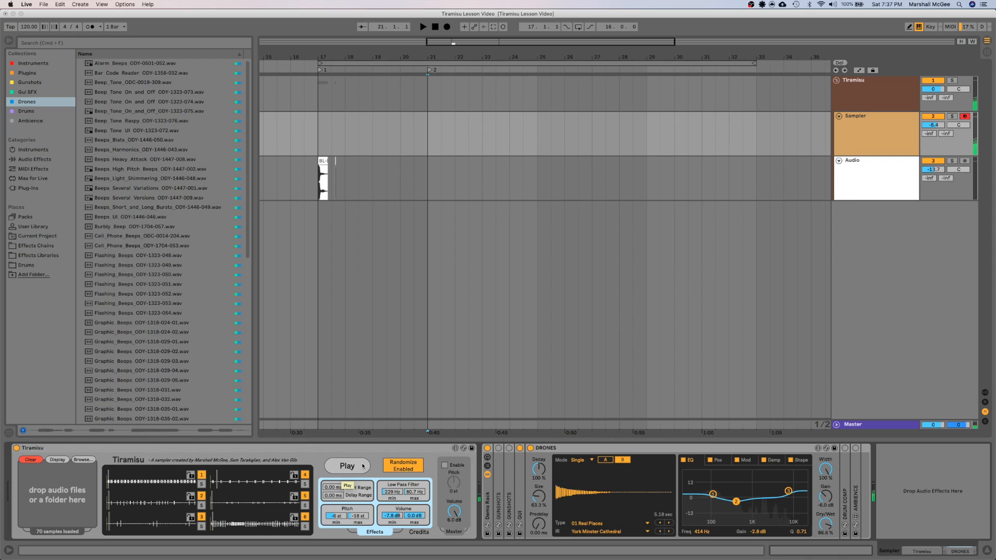
Step: Lower Tiramisu's master volume to -inf dB and replace the DRONES effect with DRUM COMP as the unfolded device in the Demo Rack
drag(454, 512, 454, 555)
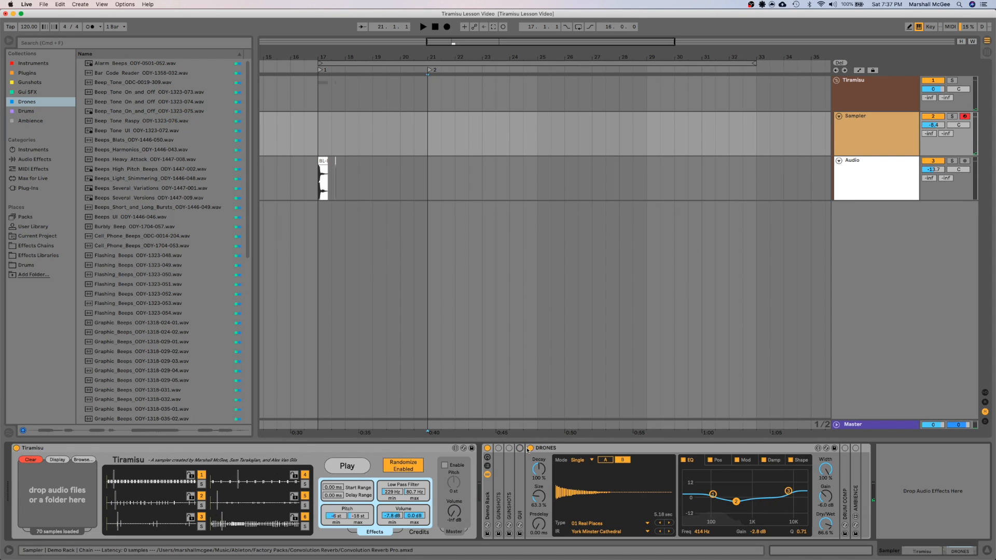
click(529, 448)
double_click(555, 448)
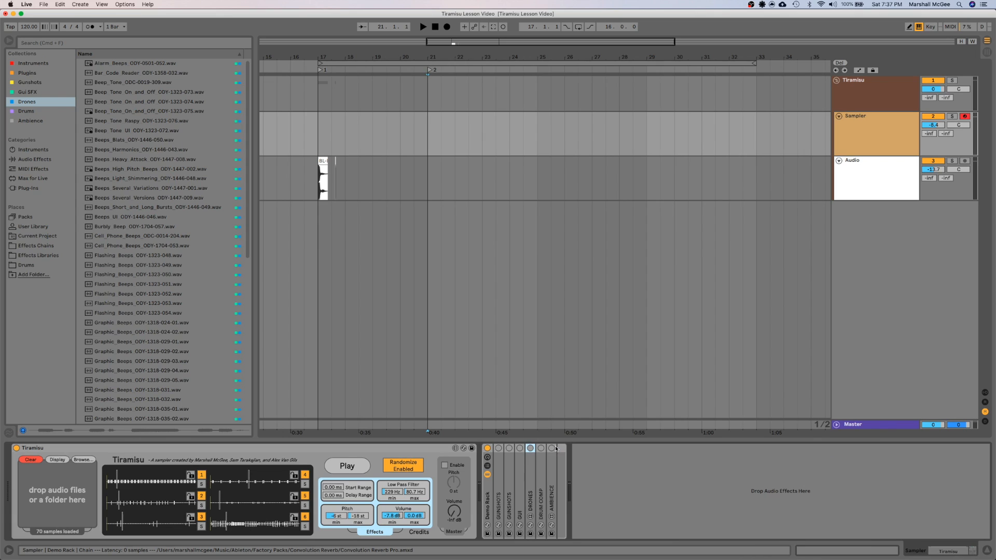
double_click(541, 463)
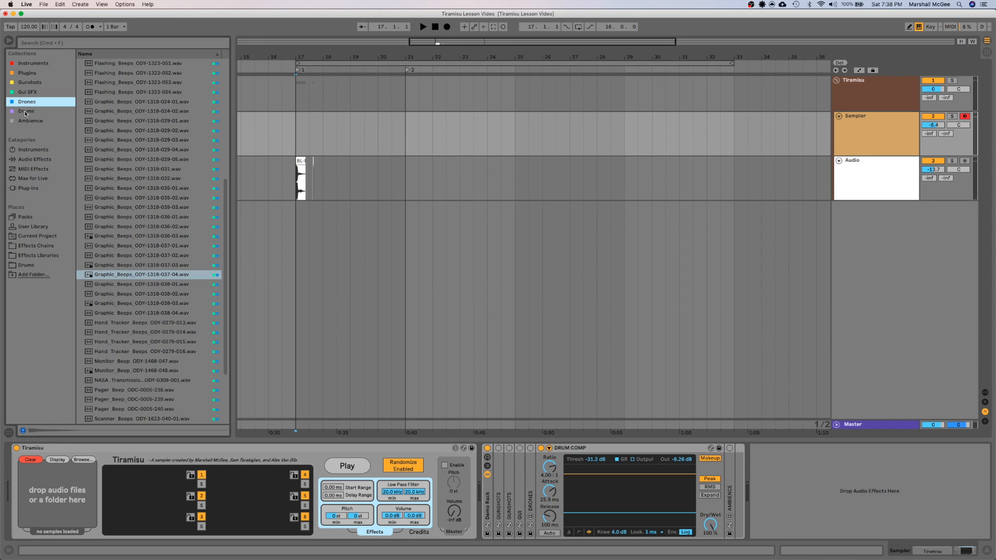
Step: Switch the browser to the Drums collection and raise Tiramisu's master volume to -12 dB
click(25, 112)
click(590, 449)
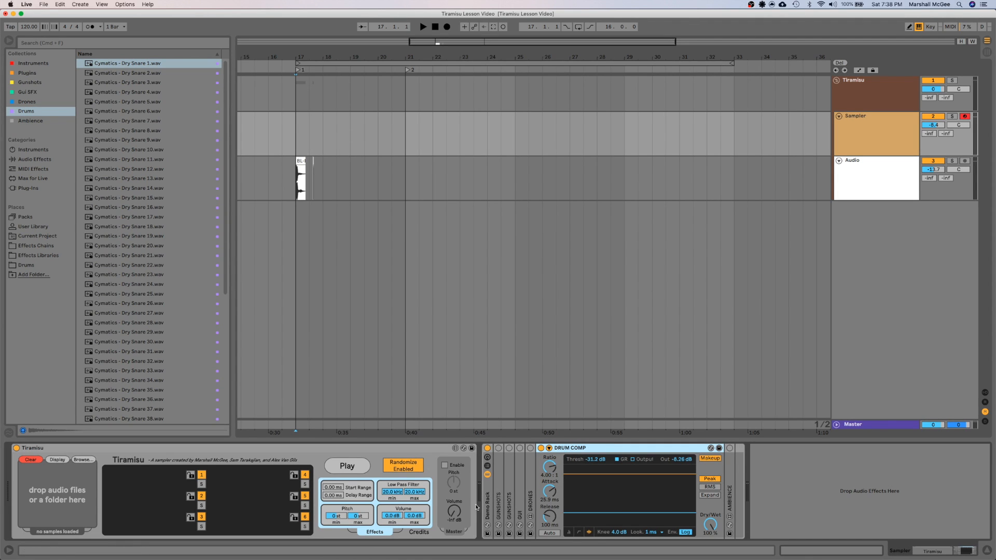
drag(461, 513, 461, 490)
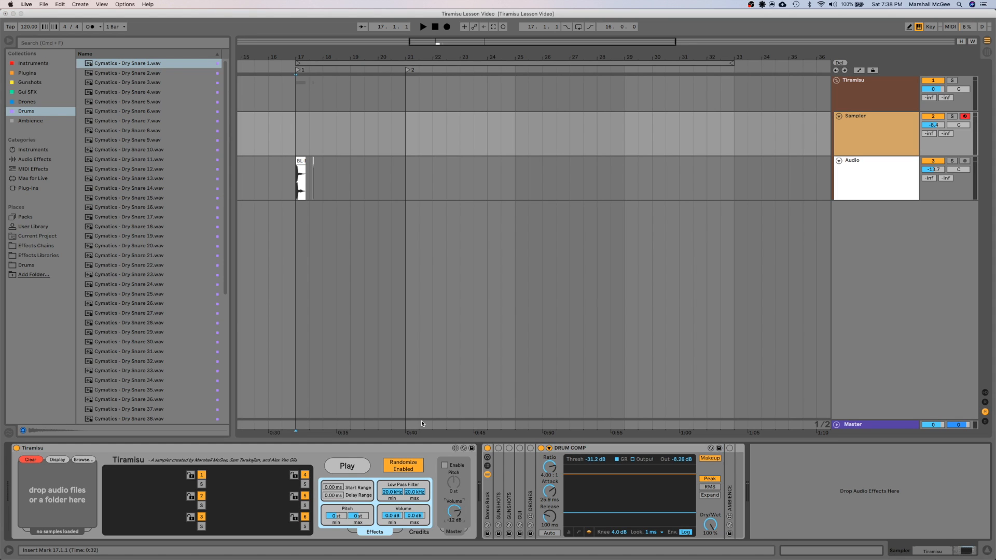
scroll(138, 171, down, 5)
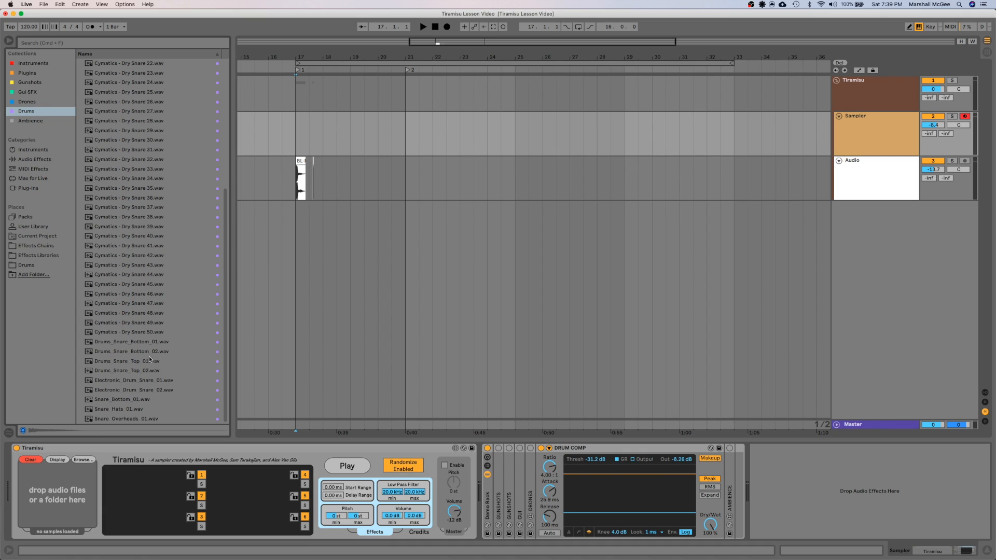
double_click(154, 228)
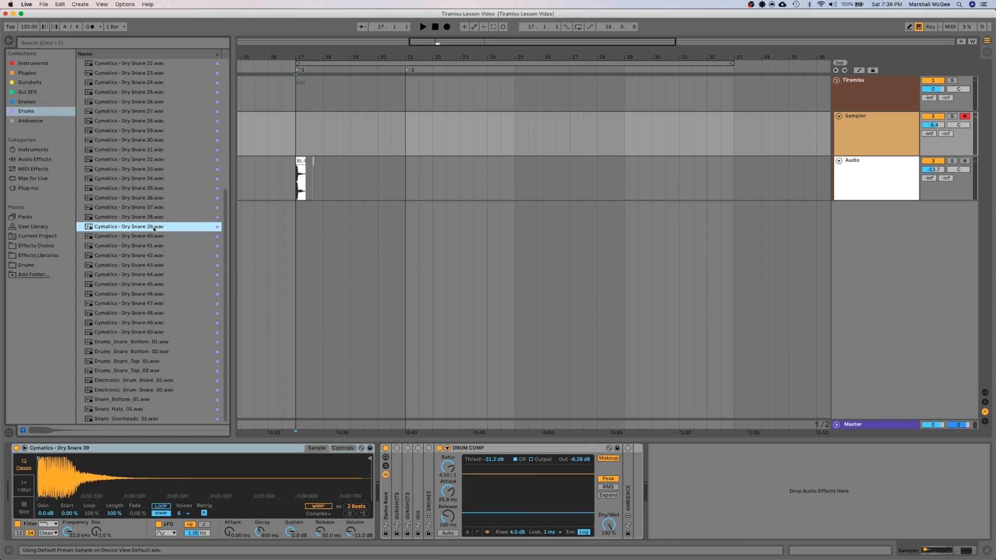
click(909, 127)
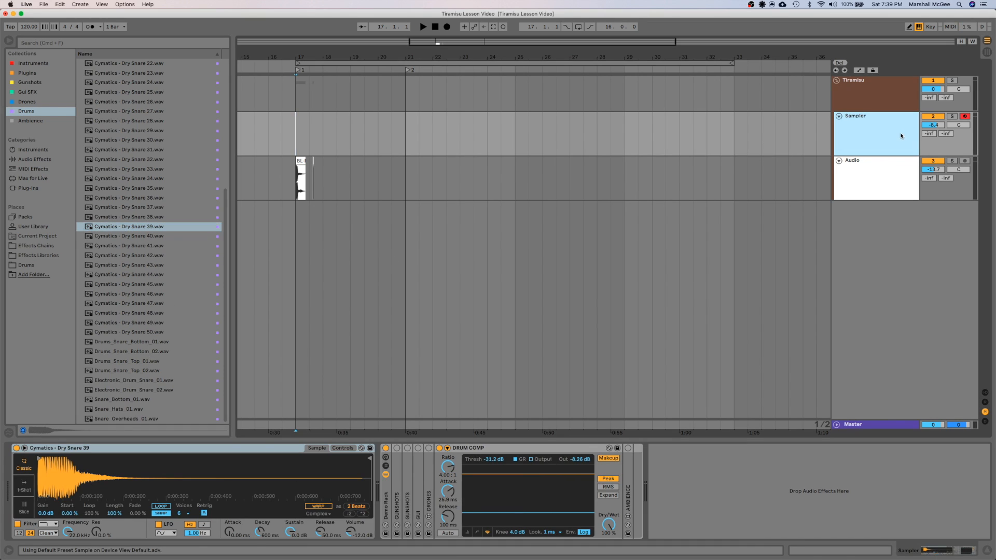
key(super+z)
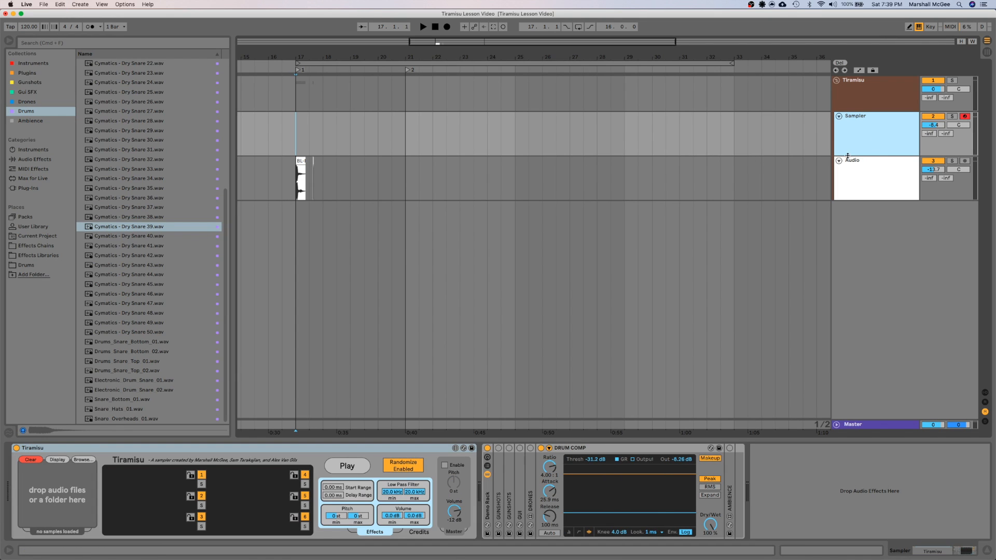
Step: Select all samples in the Drums collection and load them into Tiramisu
click(140, 256)
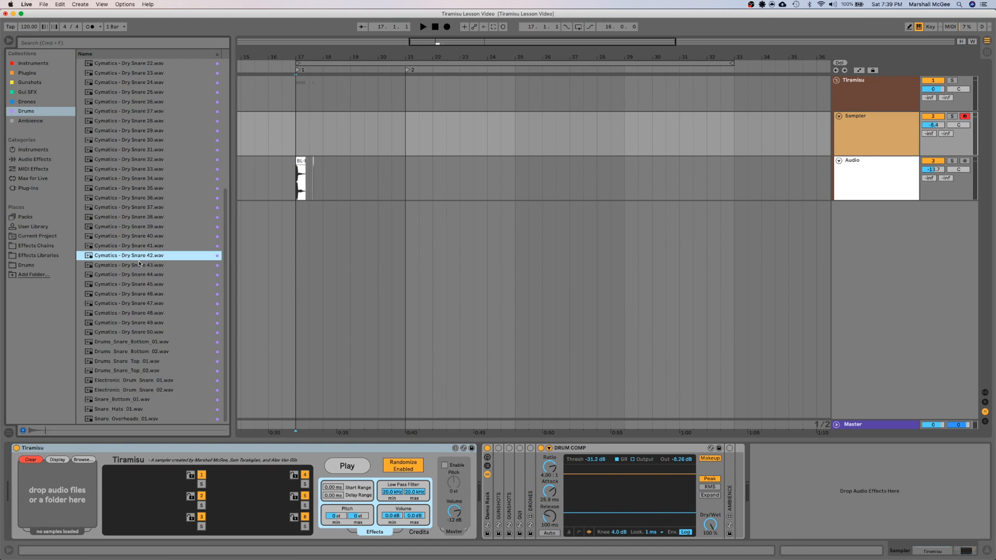
key(super+a)
drag(61, 531, 62, 530)
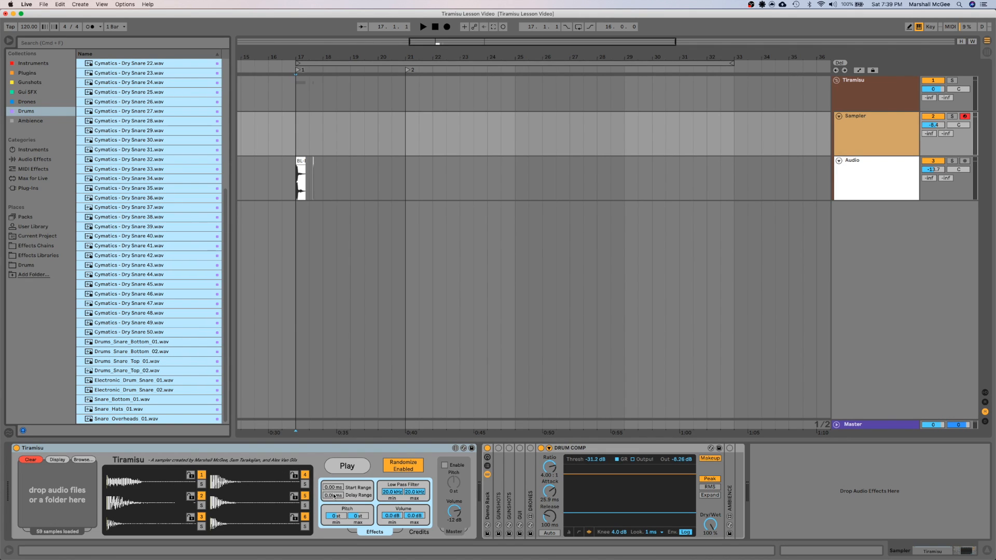
Step: Set Tiramisu's master volume to -17 dB and play the layered snares with no delay range
drag(334, 496, 331, 500)
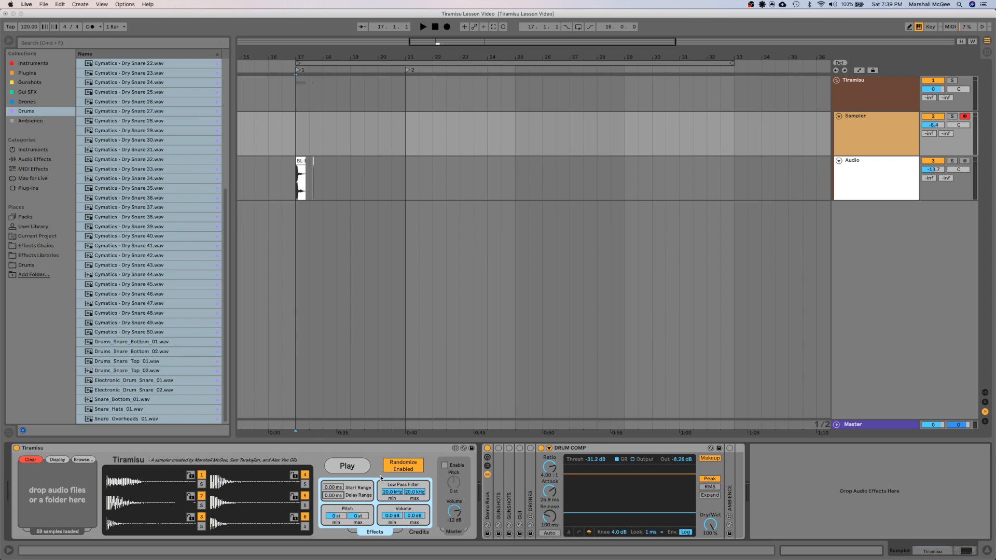
drag(453, 511, 454, 516)
click(356, 469)
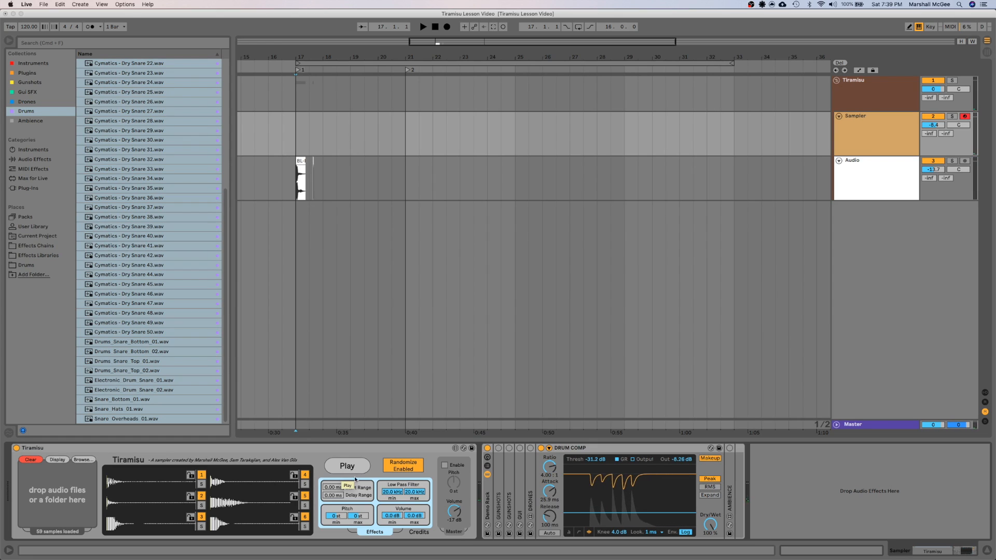
Step: Set Tiramisu's delay range to 42.8 ms and play several randomized snare layerings
drag(332, 495, 332, 476)
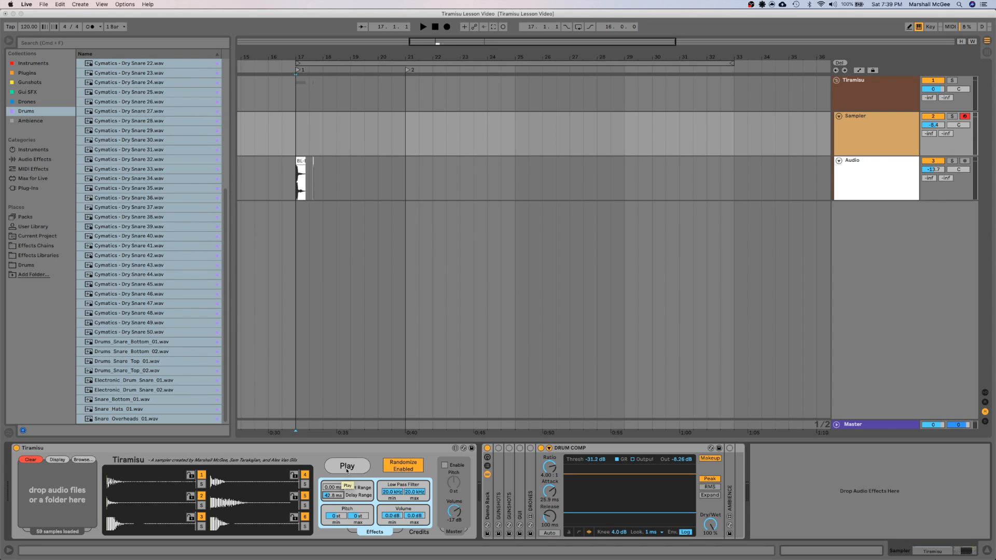
click(347, 468)
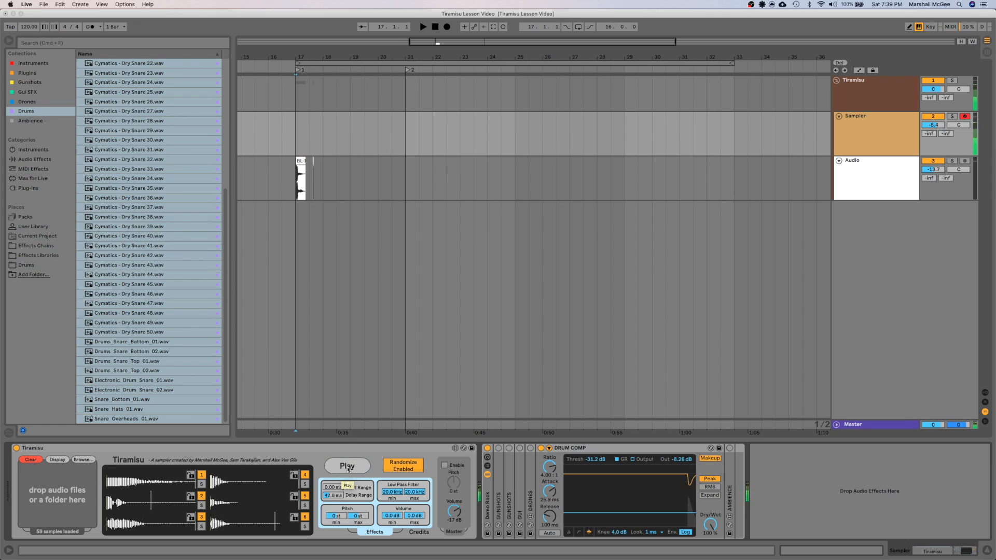
click(347, 468)
click(348, 468)
click(348, 467)
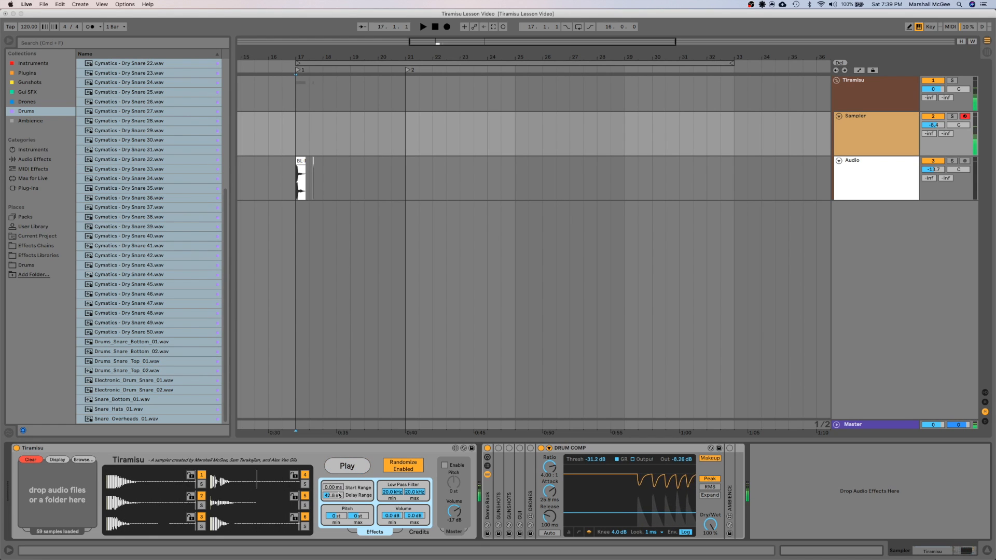
Step: Increase Tiramisu's delay range to 66.7 ms while repeatedly playing randomized snare layerings
click(345, 467)
click(345, 467)
click(344, 466)
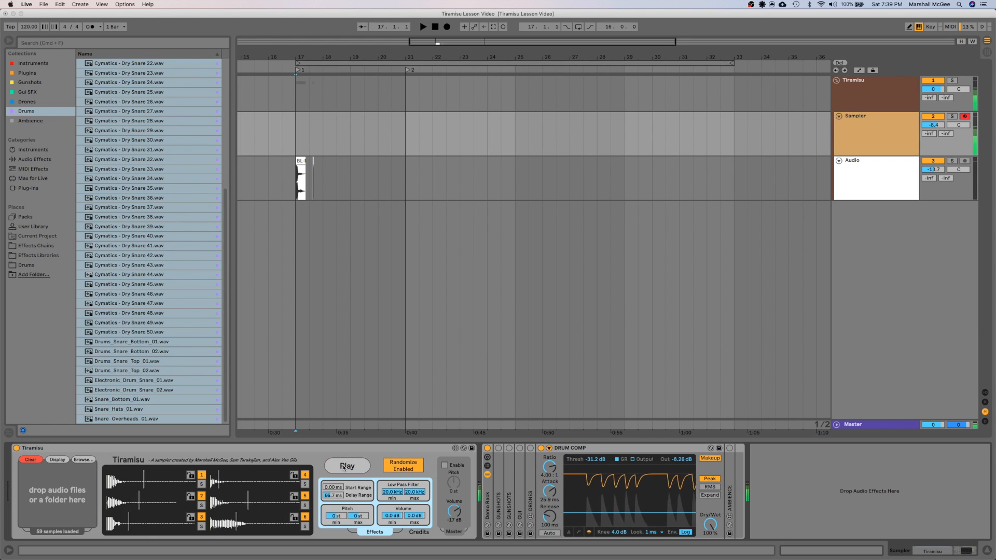
click(344, 466)
click(338, 462)
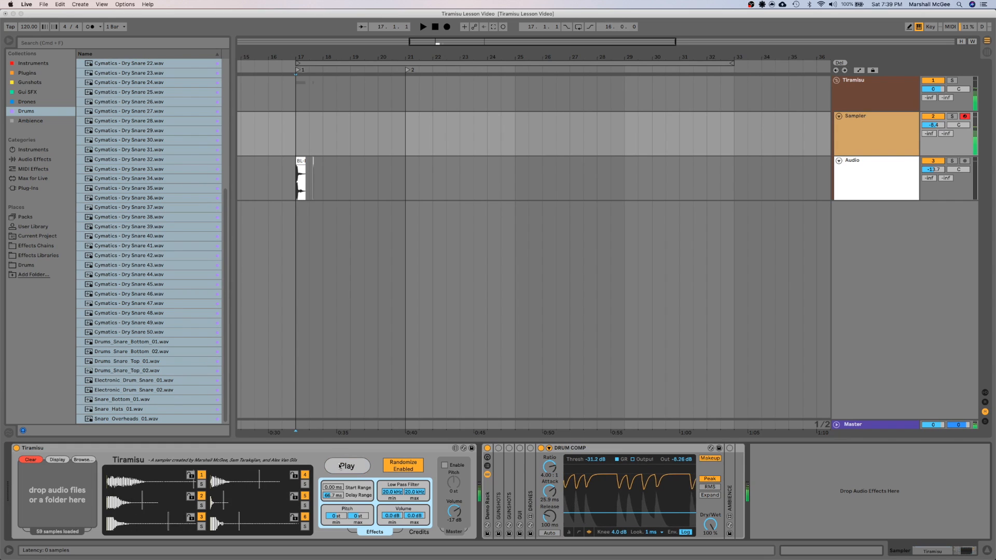
click(339, 464)
click(340, 466)
click(340, 466)
click(341, 467)
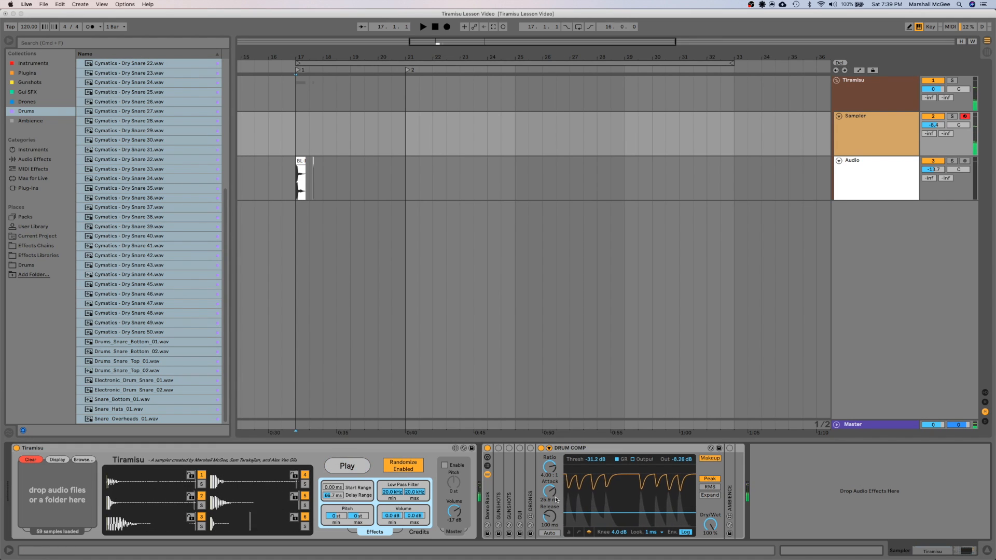
Step: Raise the DRUM COMP attack to 53.7 ms while repeatedly triggering layered snares
click(340, 466)
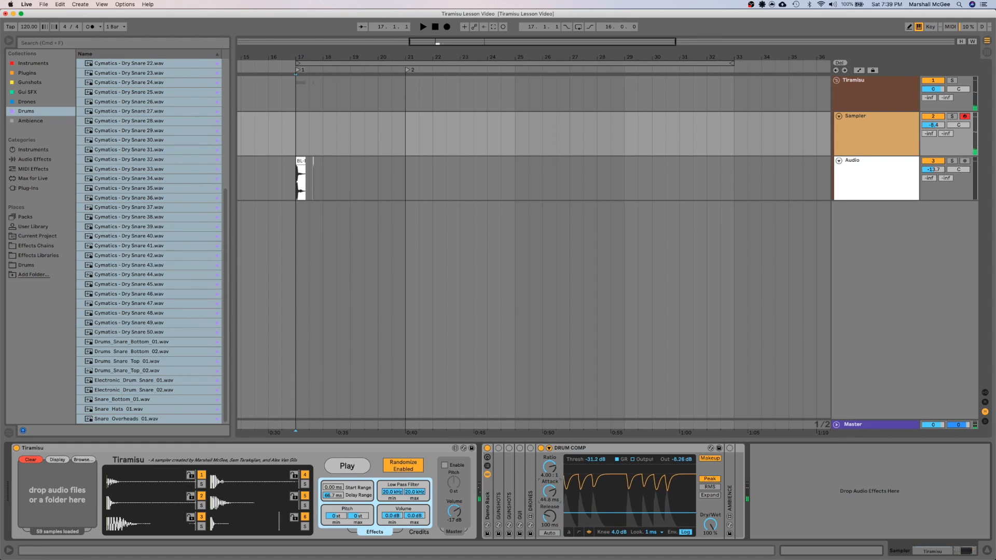
click(354, 468)
click(354, 468)
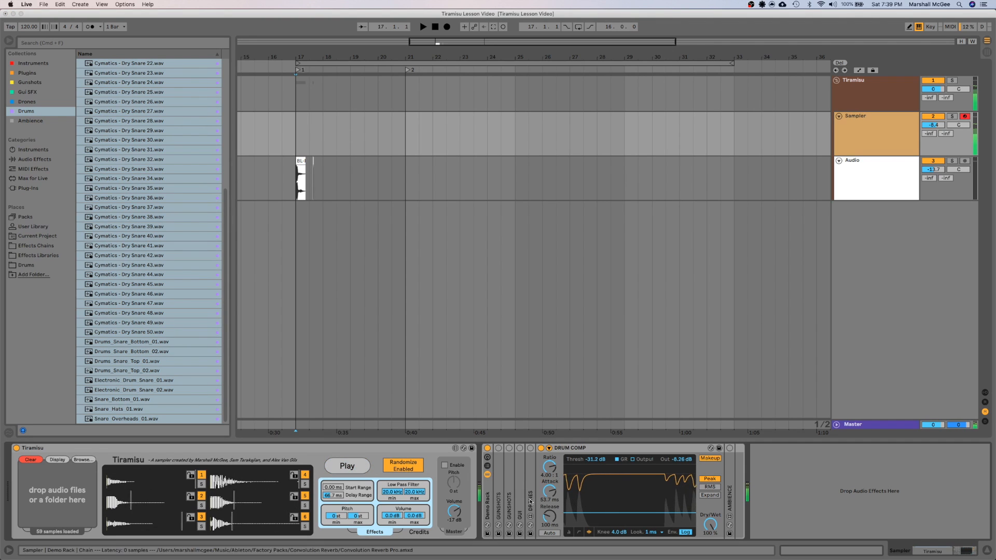
key(a)
key(a)
key(a)
key(a)
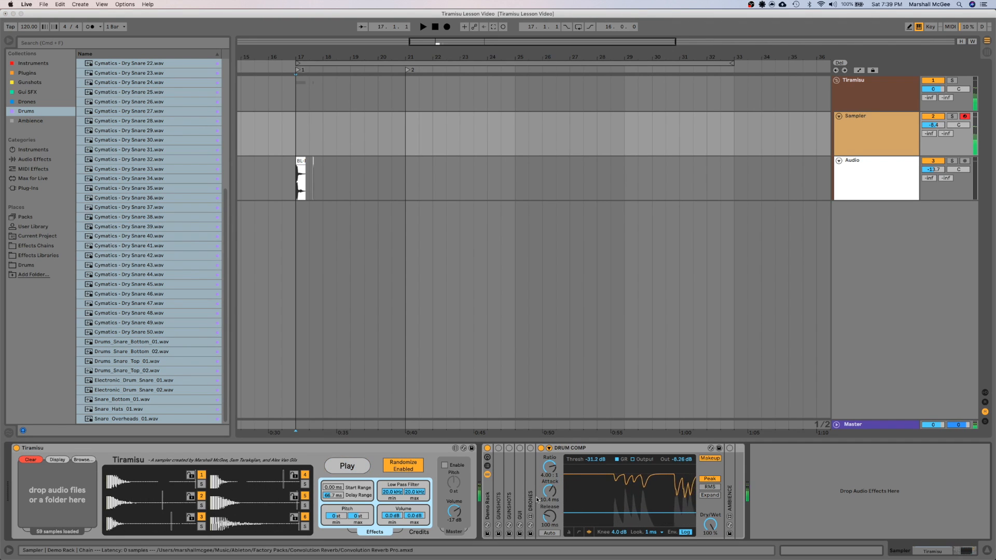
Step: Set the DRUM COMP attack to 16.4 ms and play a series of randomized snare layerings through it
click(347, 468)
click(347, 467)
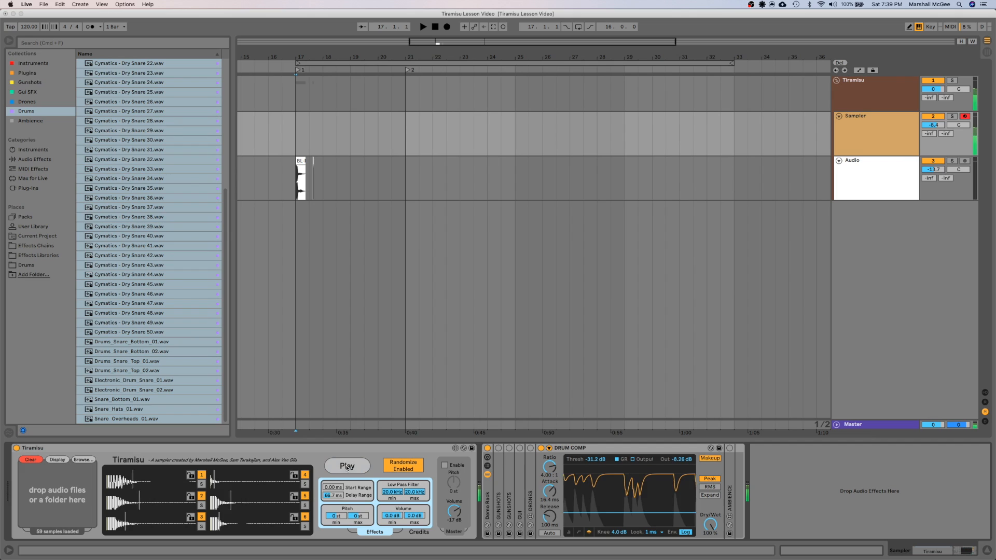
click(347, 467)
click(347, 468)
click(347, 468)
click(350, 467)
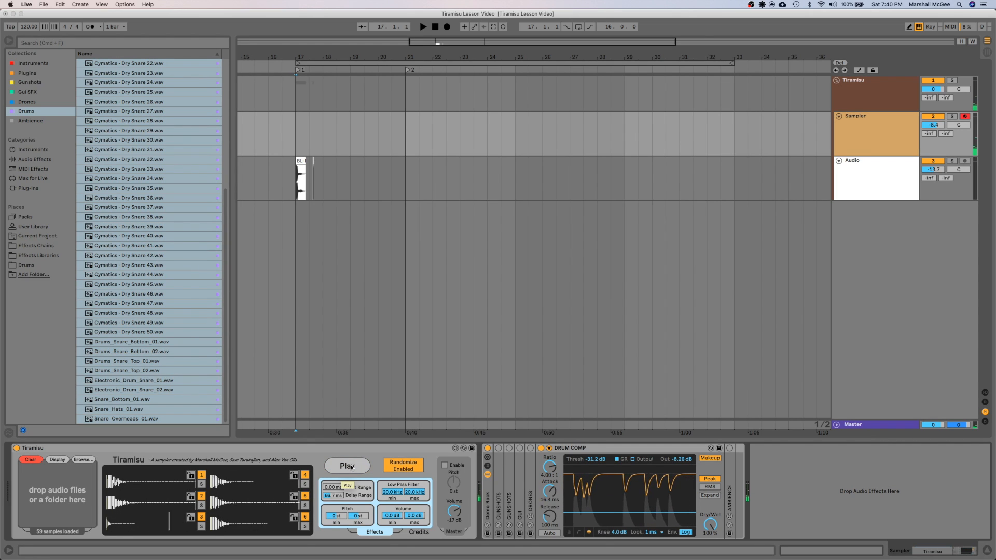
Step: Set Tiramisu's pitch randomization range from -4 st to +6 st
drag(358, 516, 338, 525)
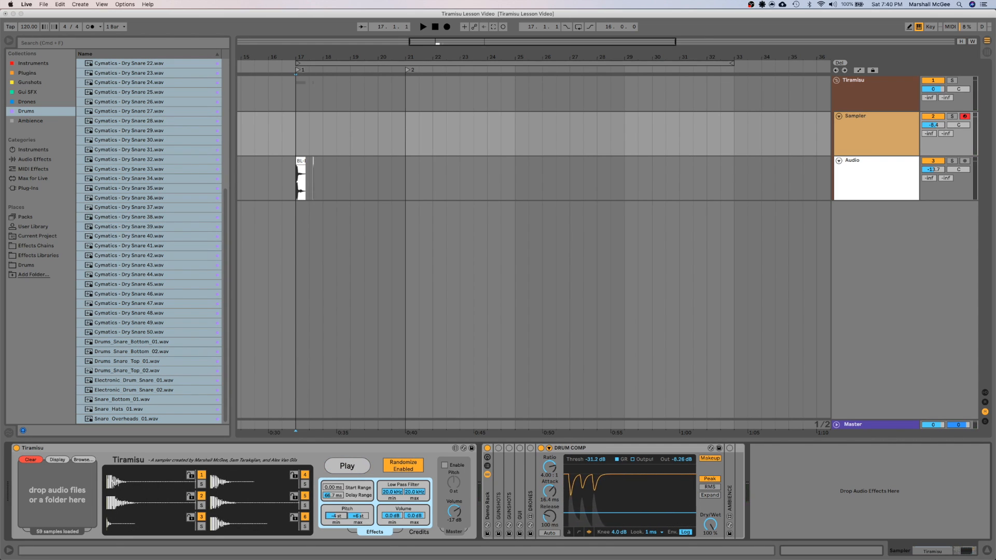
Step: Set Tiramisu's pitch range to -3 st and +7 st and the low-pass minimum to 15.3 kHz while playing randomized snare layerings
click(350, 466)
click(350, 466)
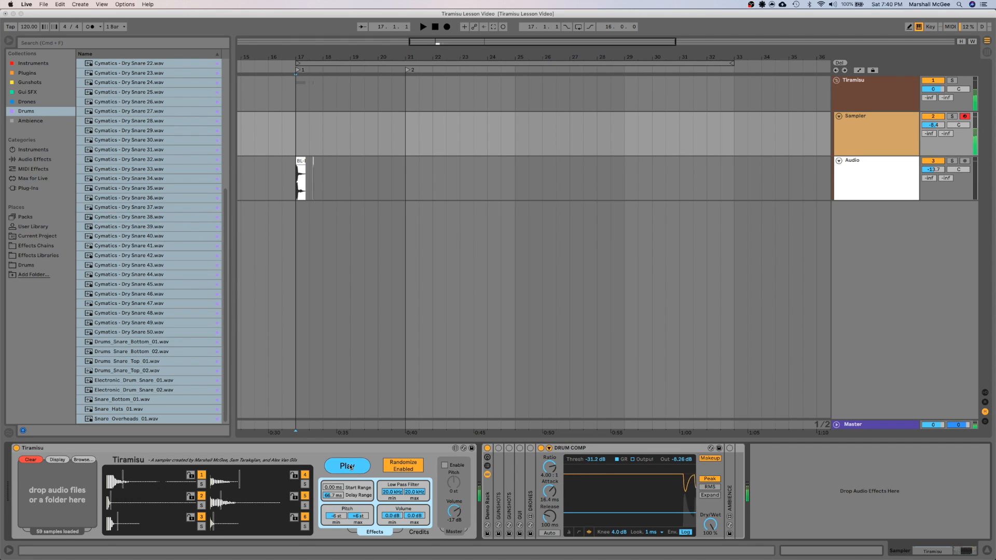
click(350, 466)
click(351, 466)
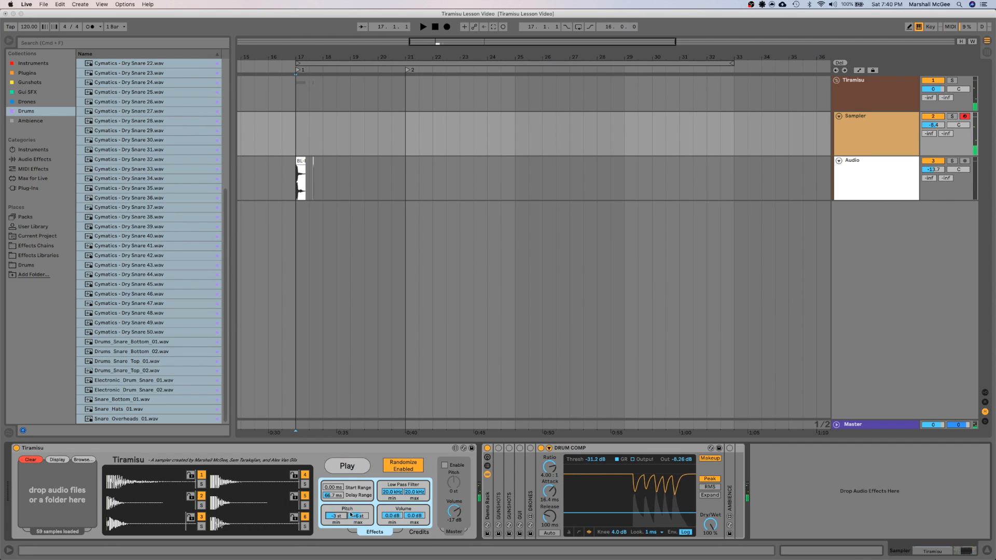
click(350, 467)
click(350, 469)
click(350, 470)
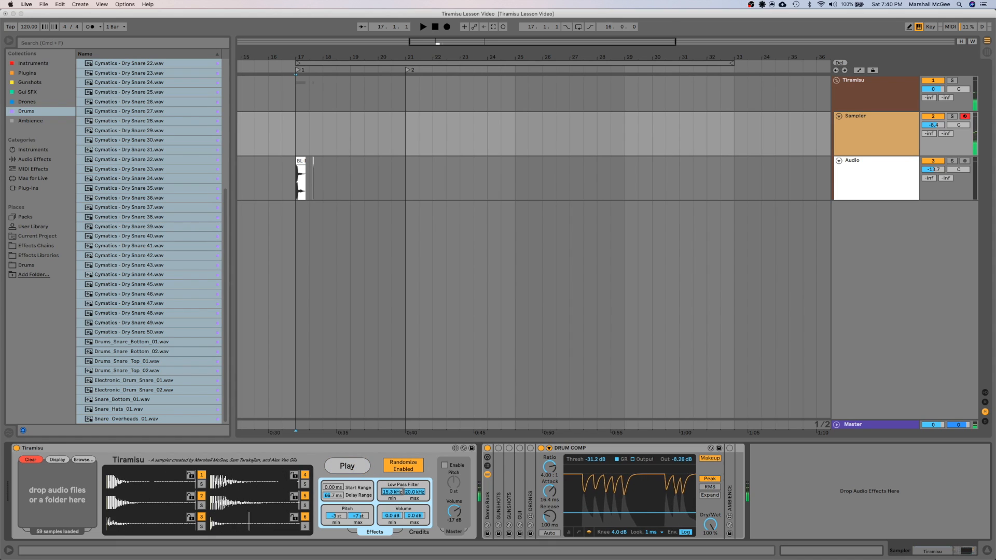
Step: Set Tiramisu's start range to 11.1 ms and low-pass minimum to 13.4 kHz while repeatedly playing randomized snares
click(350, 468)
click(350, 467)
drag(332, 487, 333, 485)
click(348, 467)
click(349, 467)
click(349, 469)
click(349, 468)
click(350, 471)
click(350, 469)
click(350, 469)
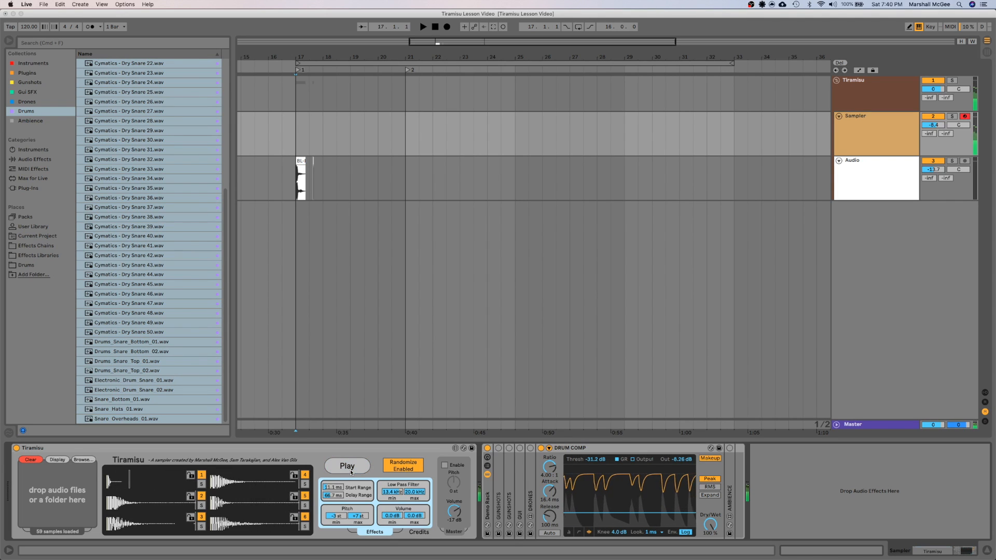
click(350, 469)
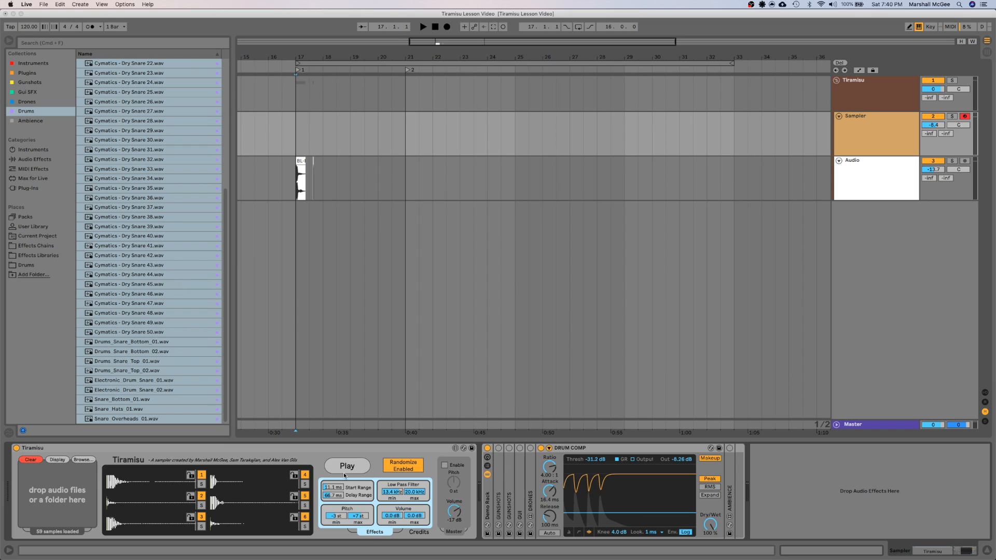
Step: Disable randomization, replay the current snare layering, and re-enable randomization
click(409, 466)
click(347, 467)
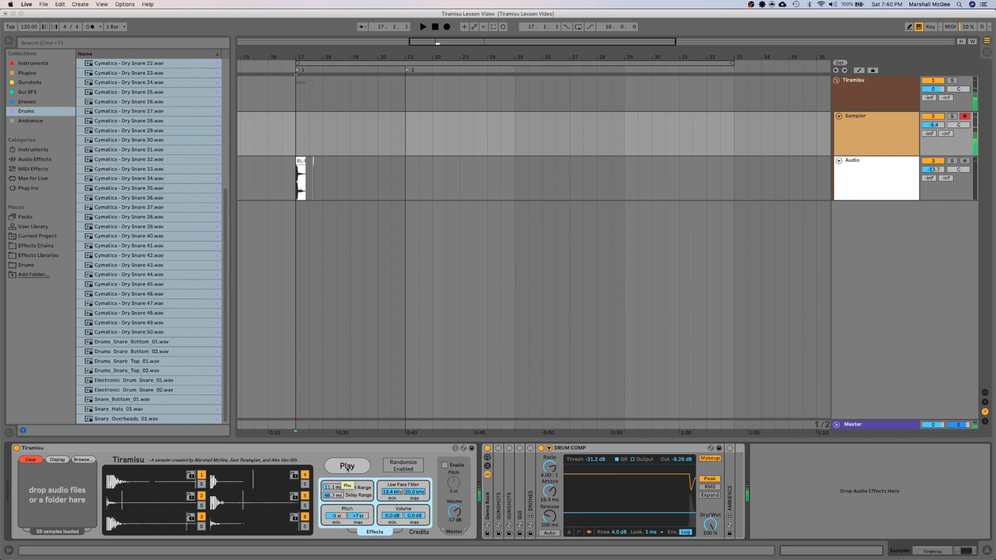
click(408, 138)
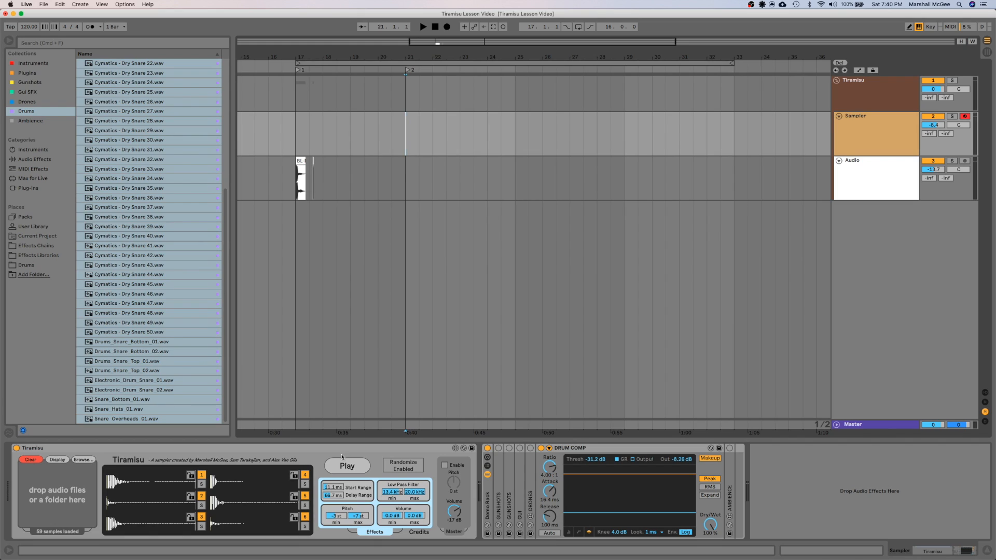
click(392, 463)
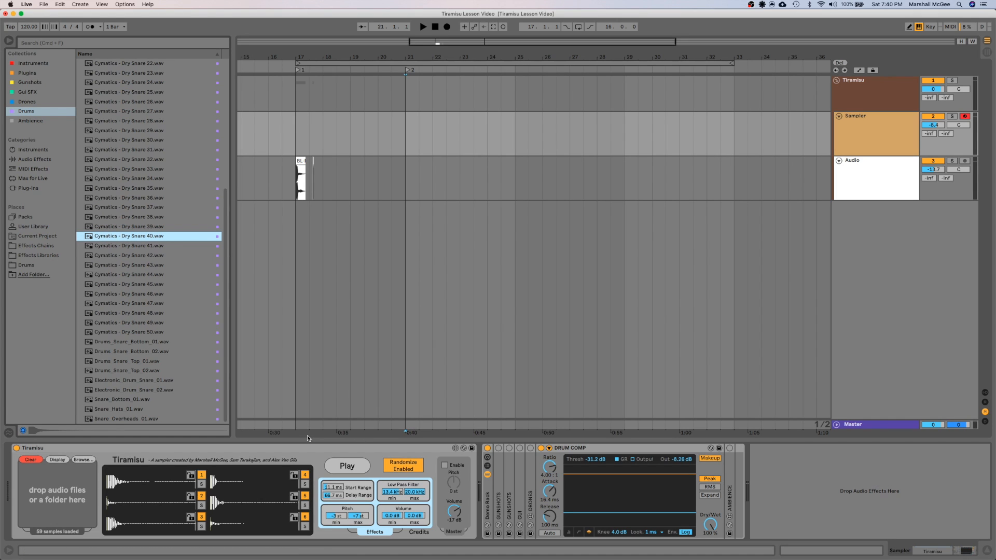
Step: Clear all snare samples from Tiramisu and reset its low-pass to 20.0 kHz, ranges to 0.00 ms, pitch to 0 st and volume to -12 dB
scroll(78, 259, up, 6)
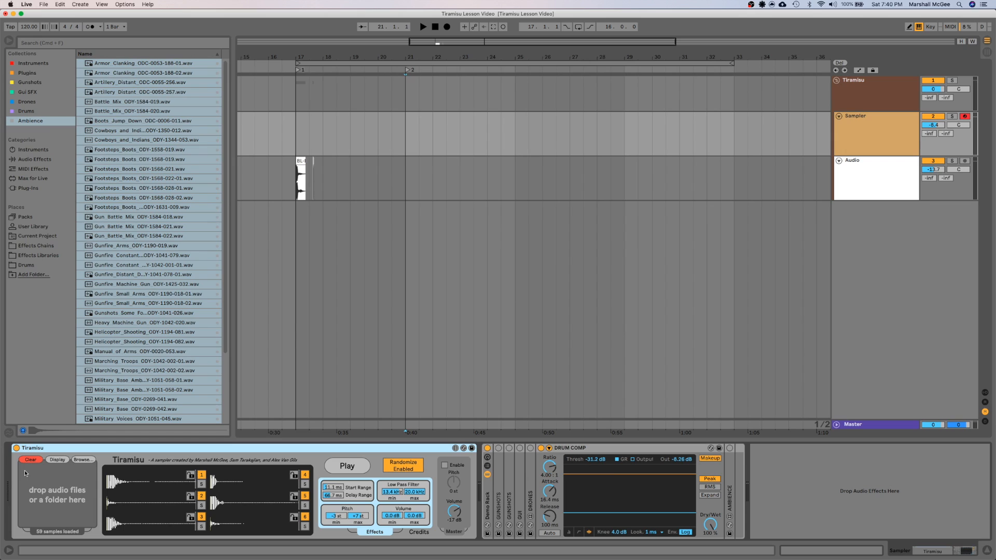
click(29, 461)
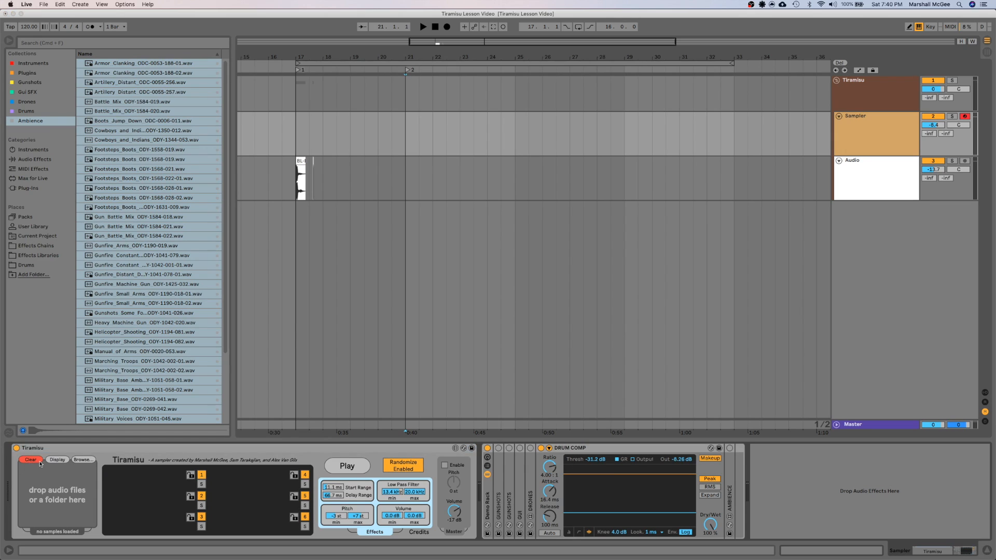
double_click(392, 492)
click(330, 488)
double_click(337, 496)
double_click(336, 516)
double_click(362, 516)
double_click(453, 509)
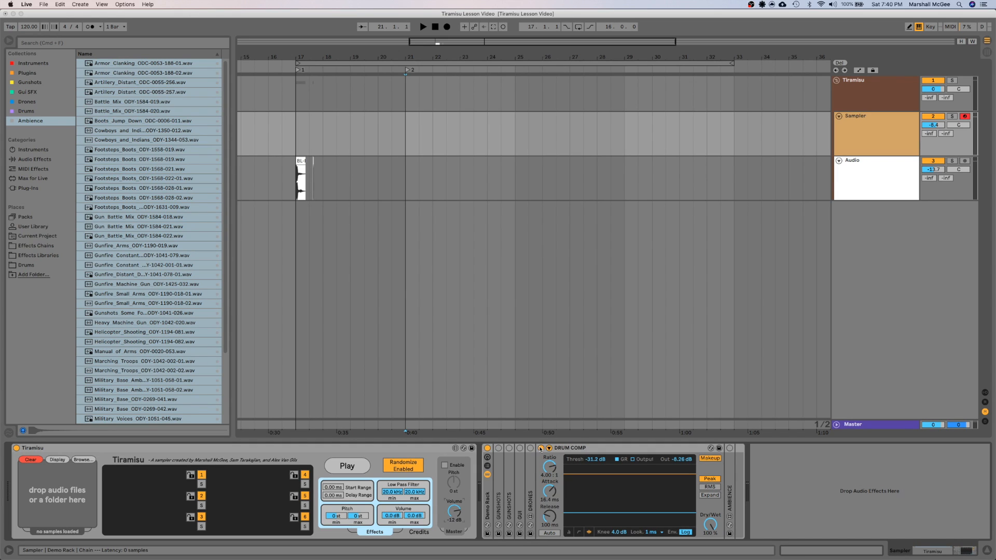
Step: Turn off and collapse DRUM COMP, and enable and expand the AMBIENCE reverb with its size at 100%
double_click(583, 447)
double_click(550, 470)
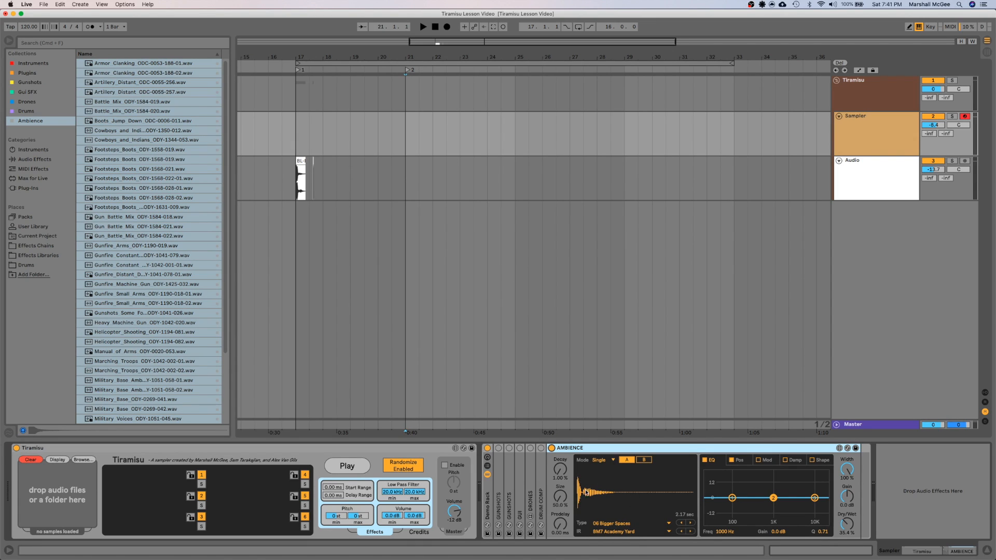
click(383, 464)
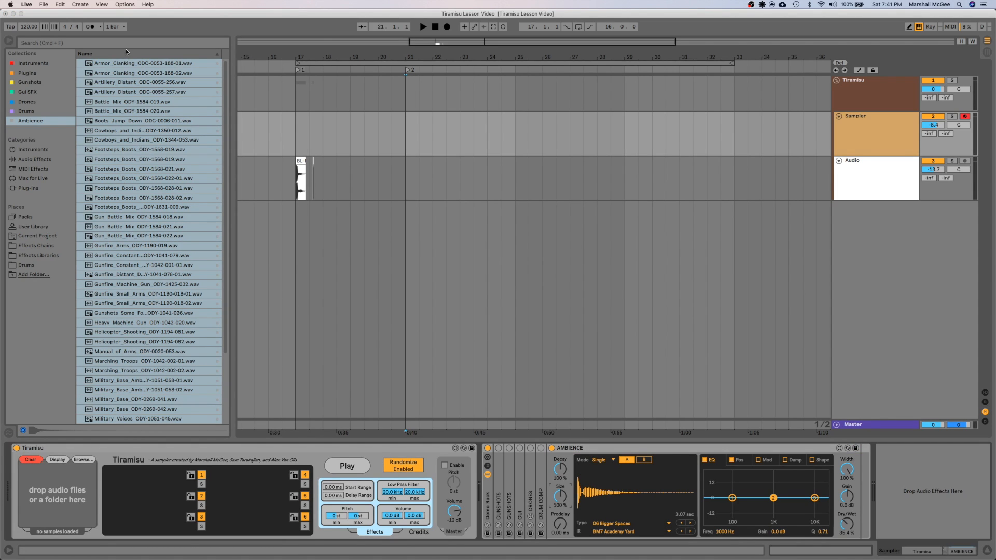
Step: Select every sample in the Ambience collection and load them all into Tiramisu
scroll(204, 288, down, 3)
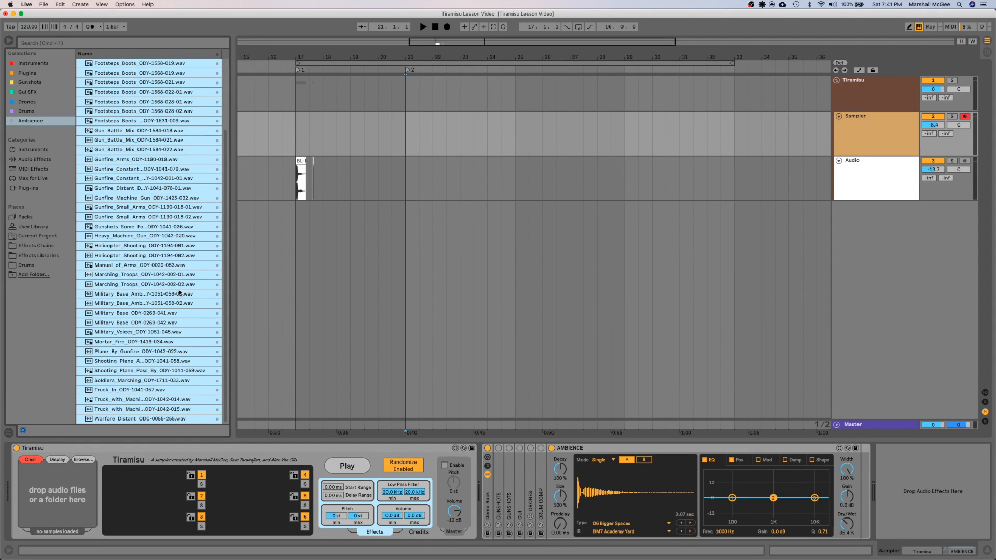
click(159, 420)
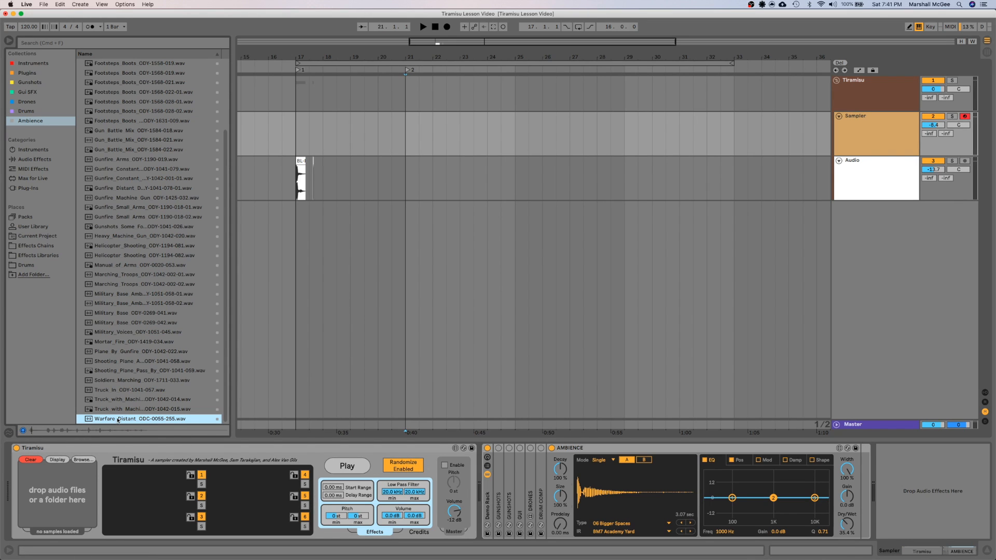
scroll(118, 420, up, 3)
shift+click(158, 65)
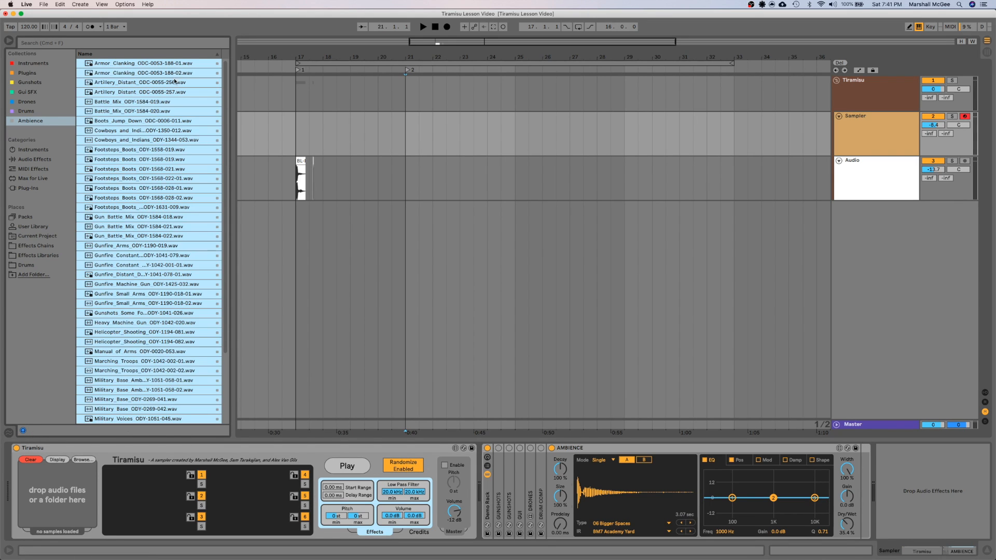
drag(173, 102, 191, 425)
key(super+a)
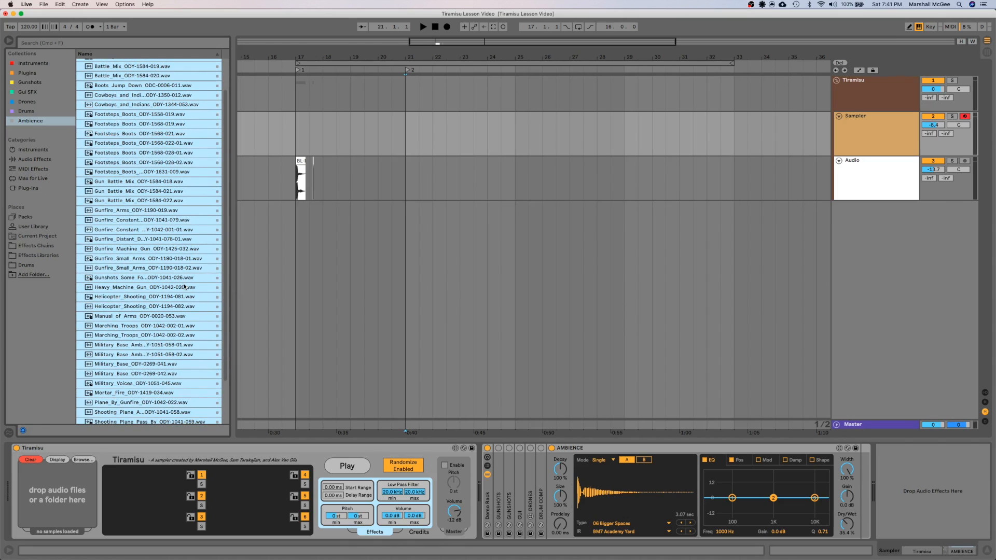
drag(171, 251, 82, 480)
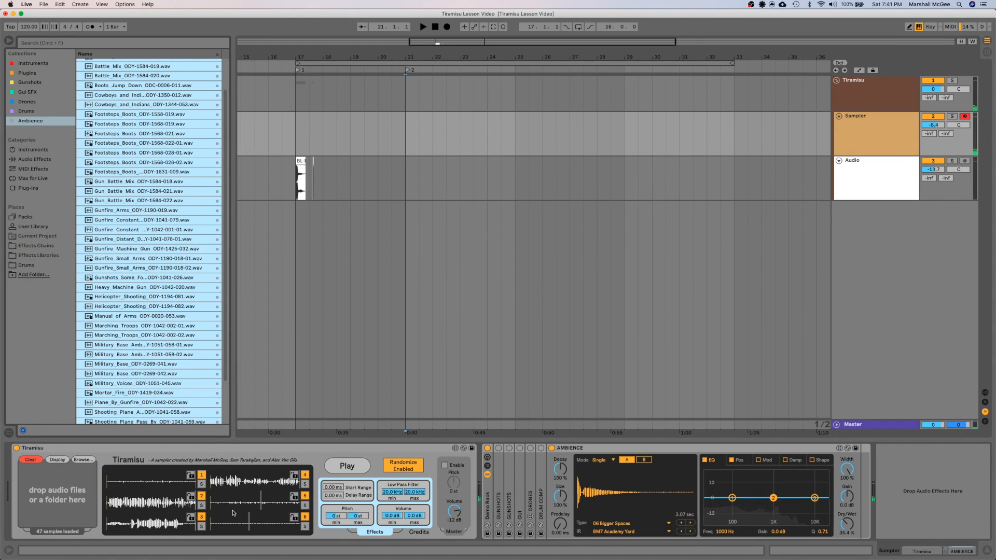
Step: Play randomized ambience layerings while setting the AMBIENCE reverb's dry/wet to 63.8% and Tiramisu's volume to -12 dB
click(357, 469)
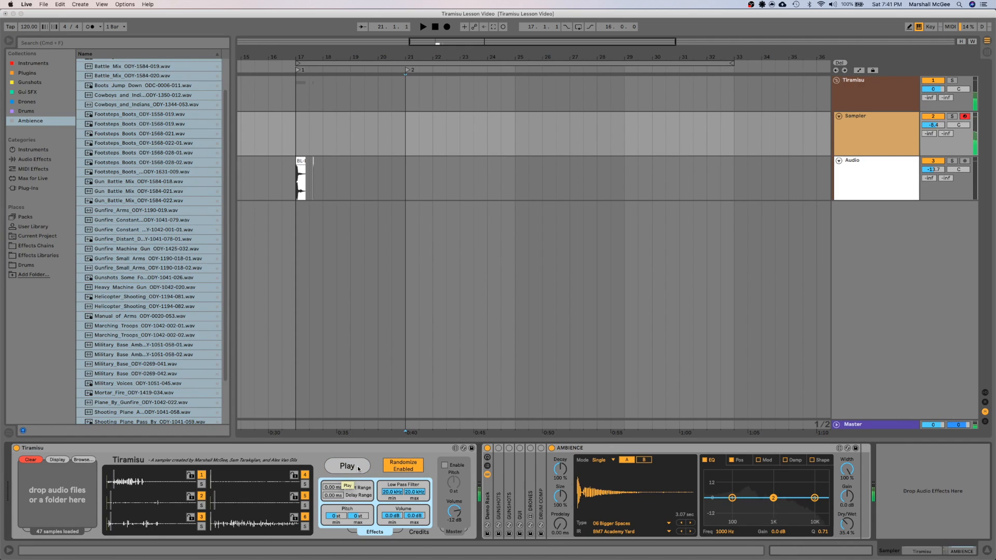
click(356, 468)
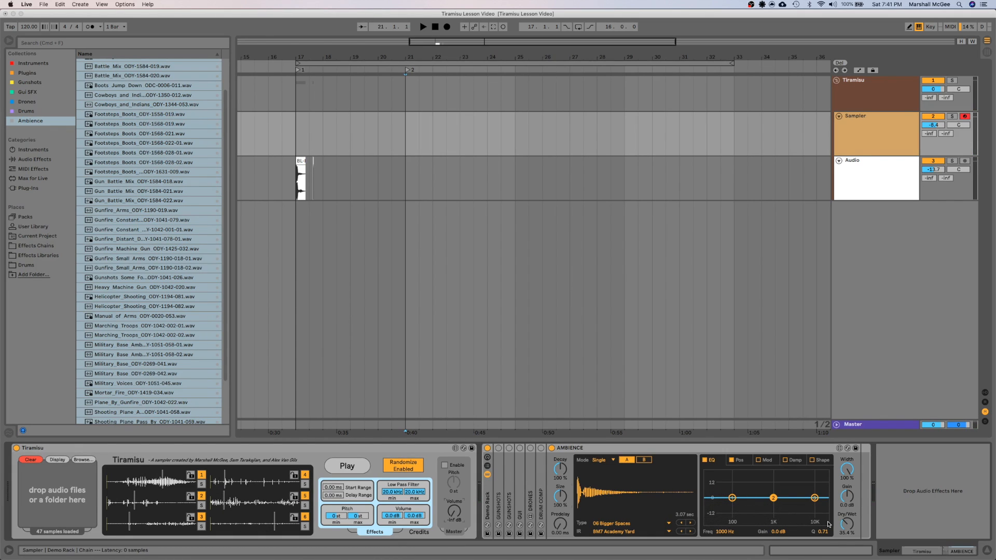
drag(847, 524, 846, 503)
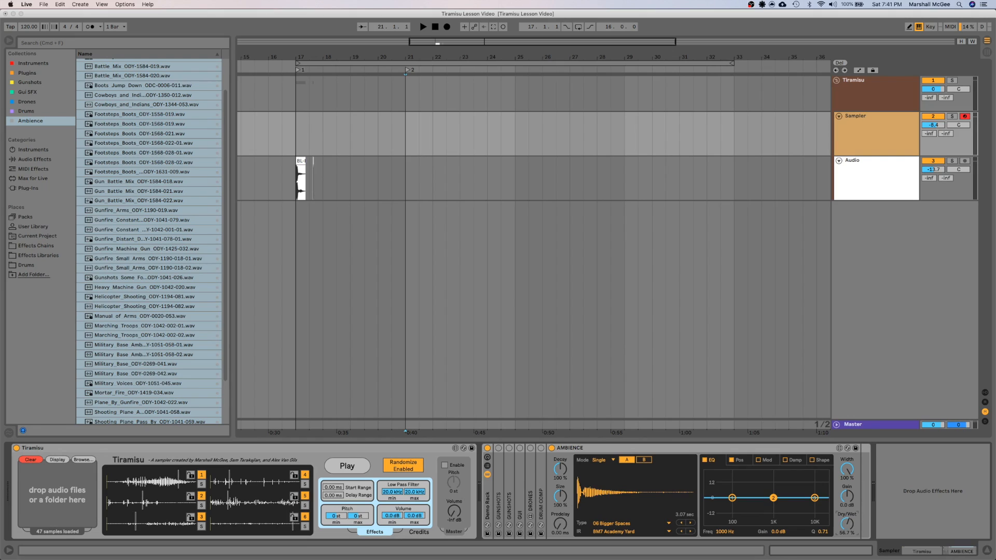
click(351, 466)
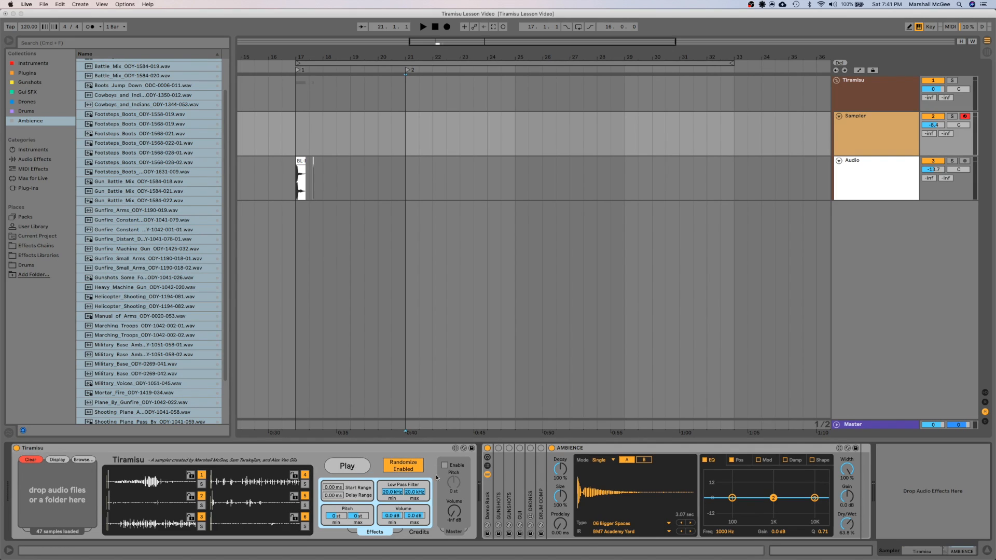
drag(454, 513, 455, 515)
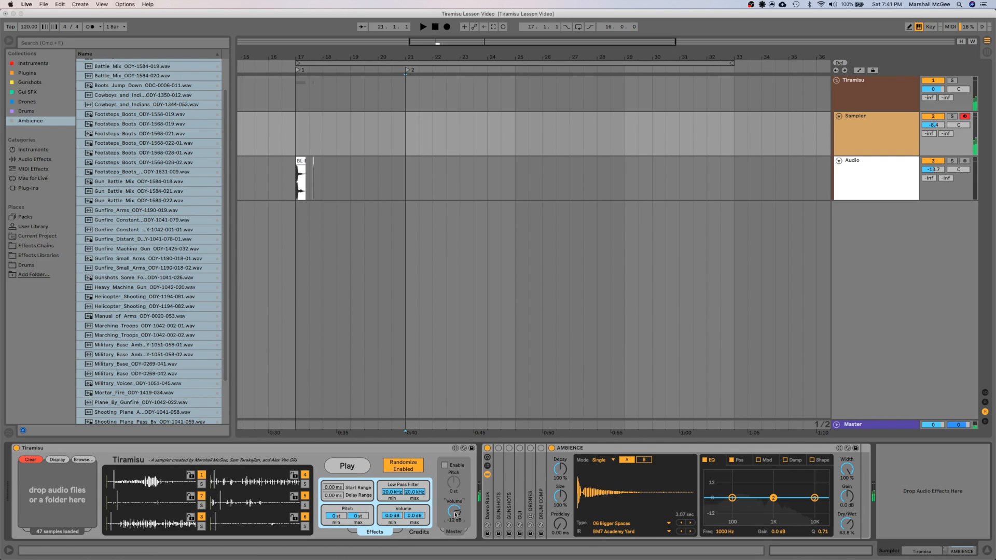
Step: Lower Tiramisu's low-pass range with a 2.10 kHz maximum and raise the AMBIENCE dry/wet to 100% while playing new layerings
mouse_move(400, 490)
mouse_down()
mouse_move(410, 496)
mouse_move(395, 490)
mouse_up()
drag(412, 491, 413, 495)
click(356, 467)
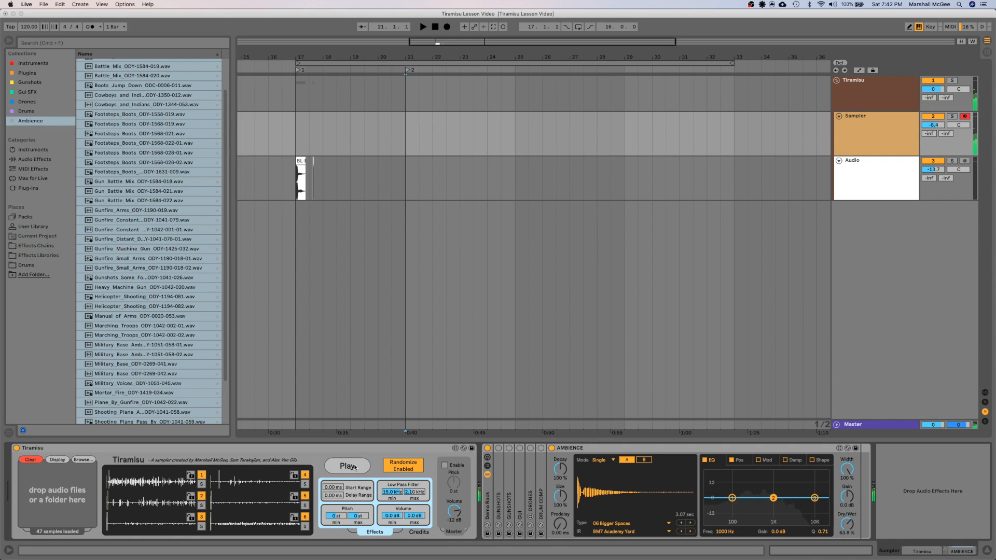
click(355, 467)
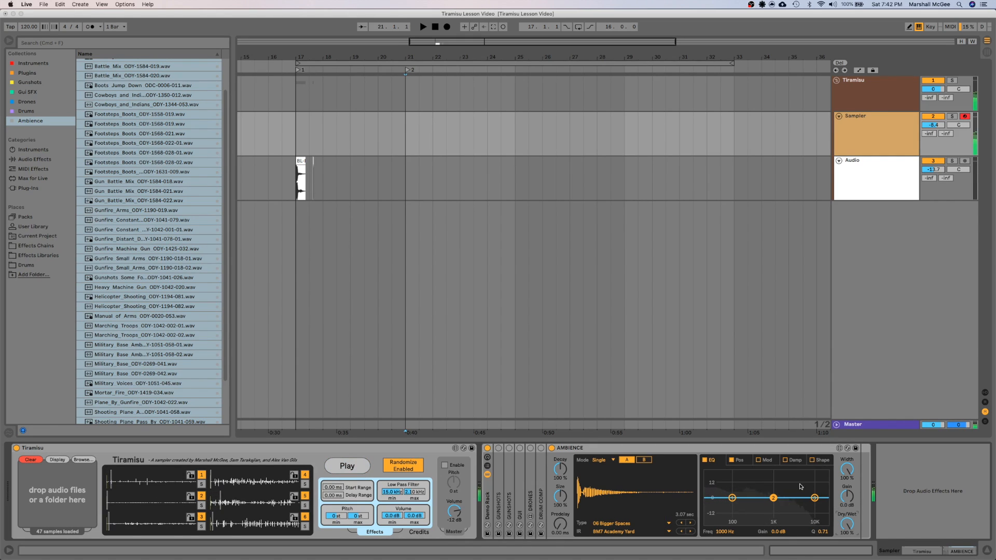
Step: Raise Tiramisu's maximum pitch to +12 st and play several randomized ambience layerings
drag(361, 516, 361, 503)
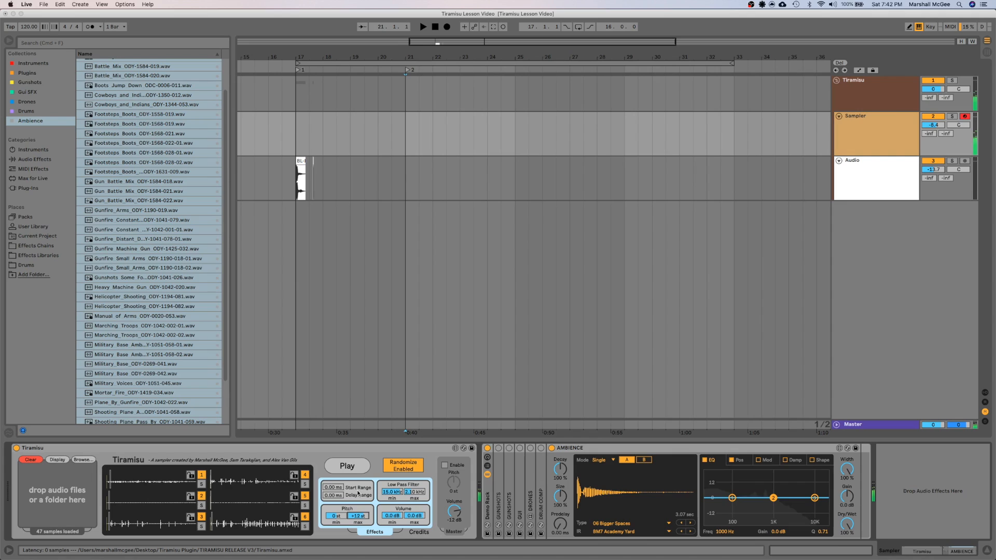
click(354, 466)
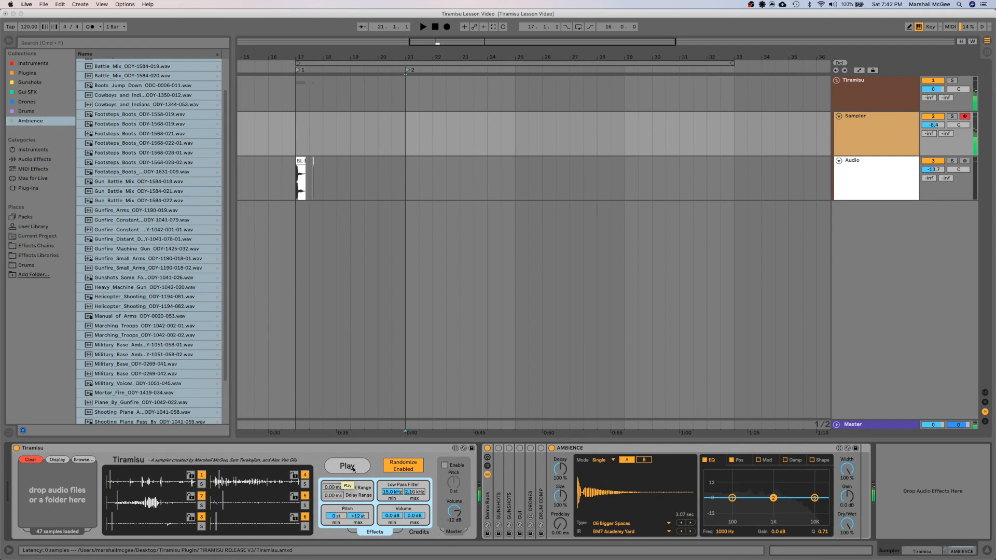
click(353, 470)
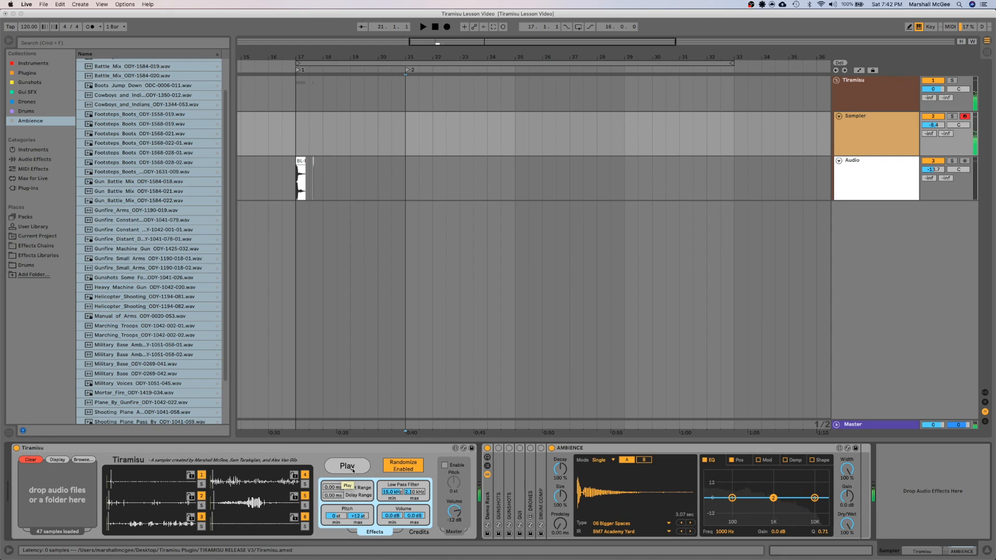
click(354, 470)
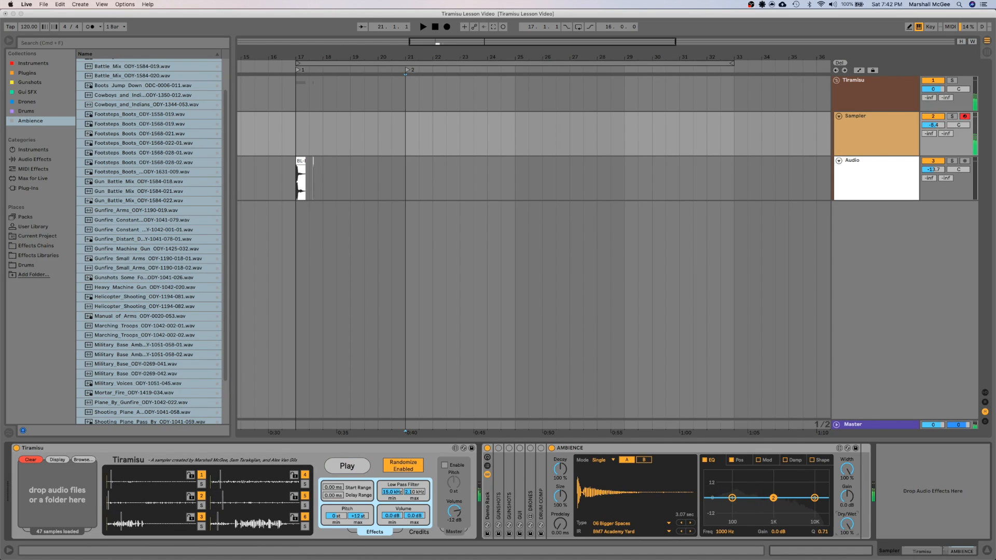
Step: Reduce the AMBIENCE reverb's dry/wet to 34.4% while playing further randomized ambience layerings
drag(846, 525, 846, 558)
click(362, 469)
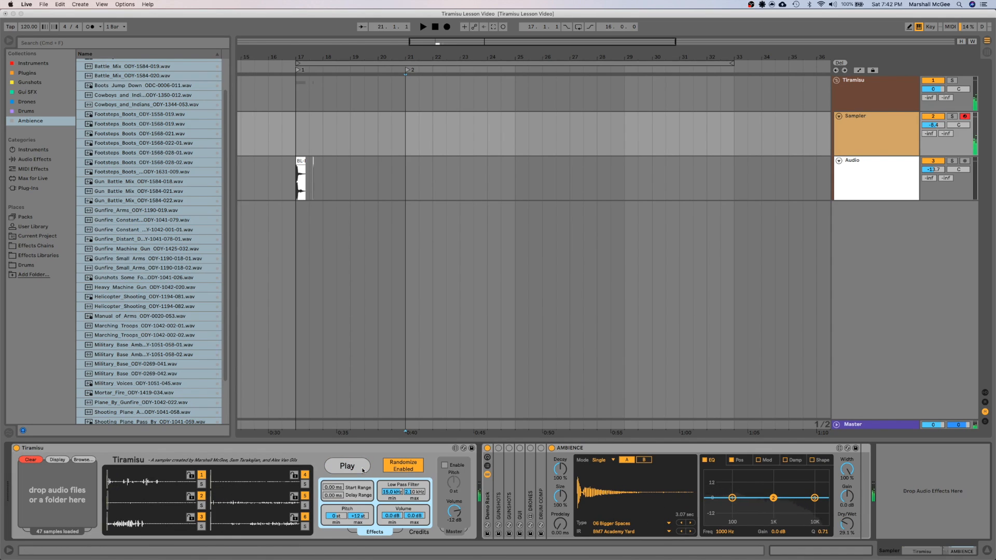
drag(845, 525, 845, 528)
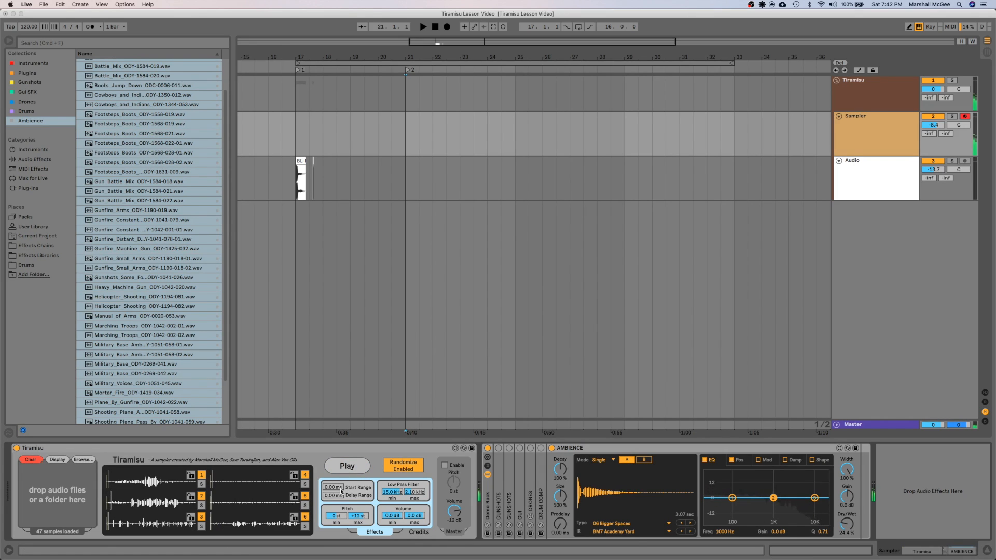
click(348, 469)
Step: Set Tiramisu's maximum pitch to +4 st and minimum volume to -14 dB while playing randomized ambience layerings
drag(356, 516, 356, 520)
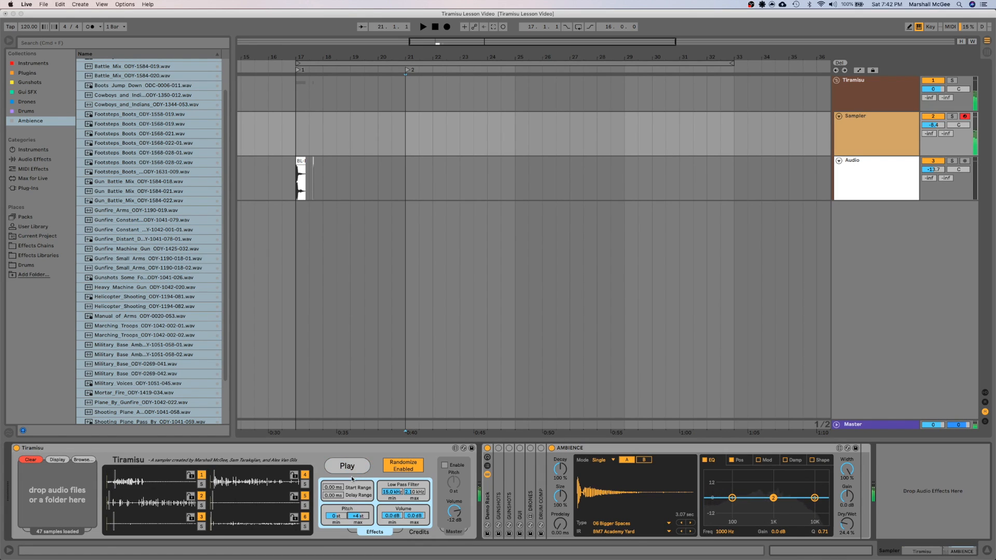
click(351, 472)
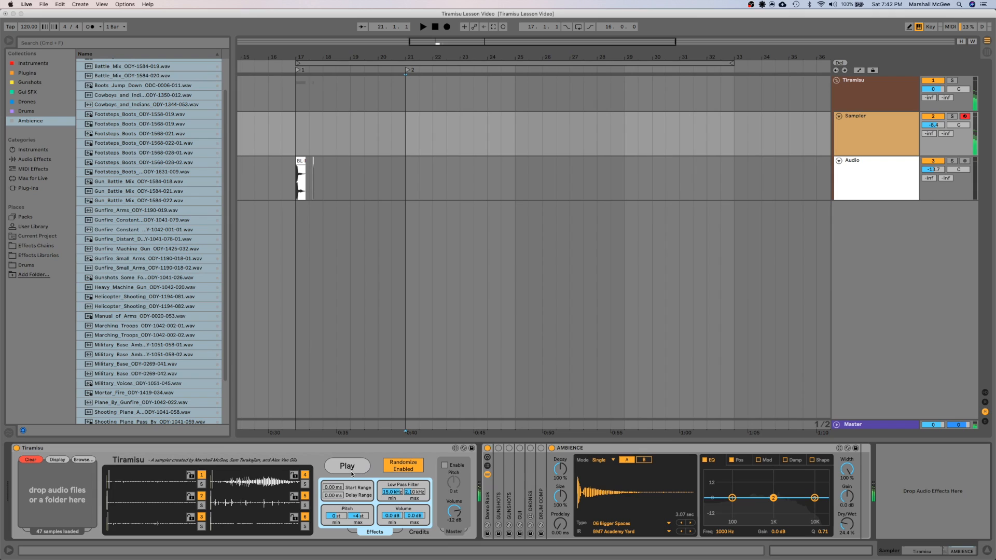
click(352, 469)
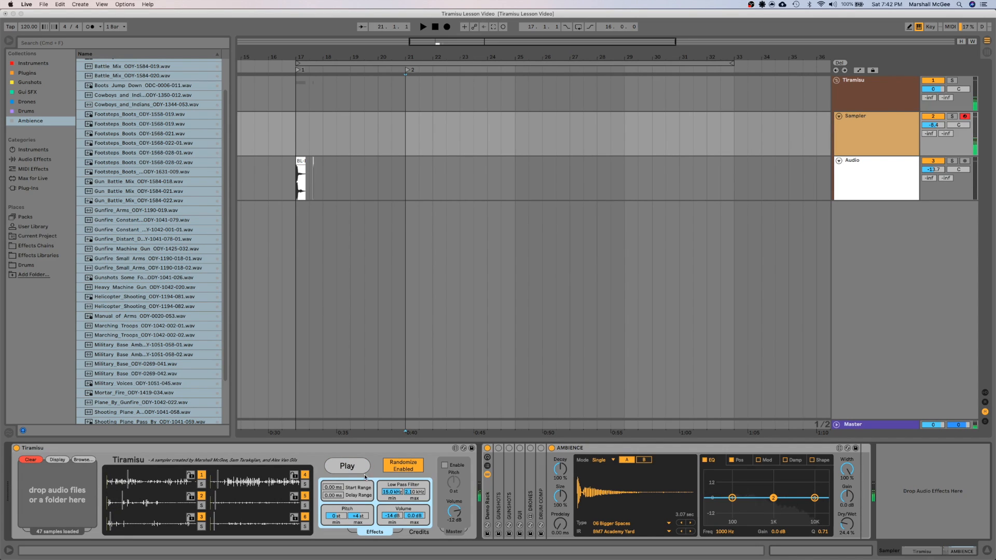
click(351, 468)
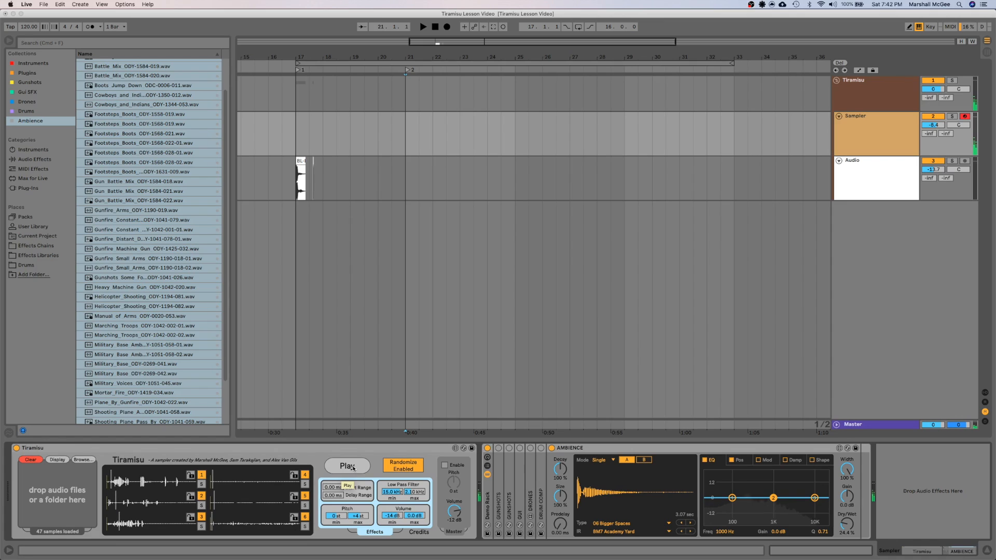
Step: Clear all ambience samples from Tiramisu, and turn off and collapse the AMBIENCE reverb
key(space)
key(space)
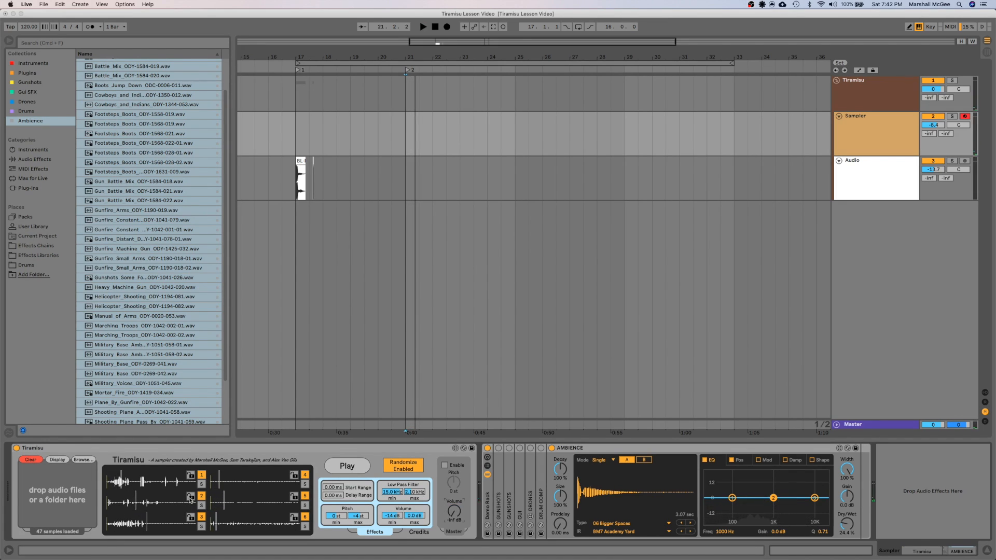
click(37, 460)
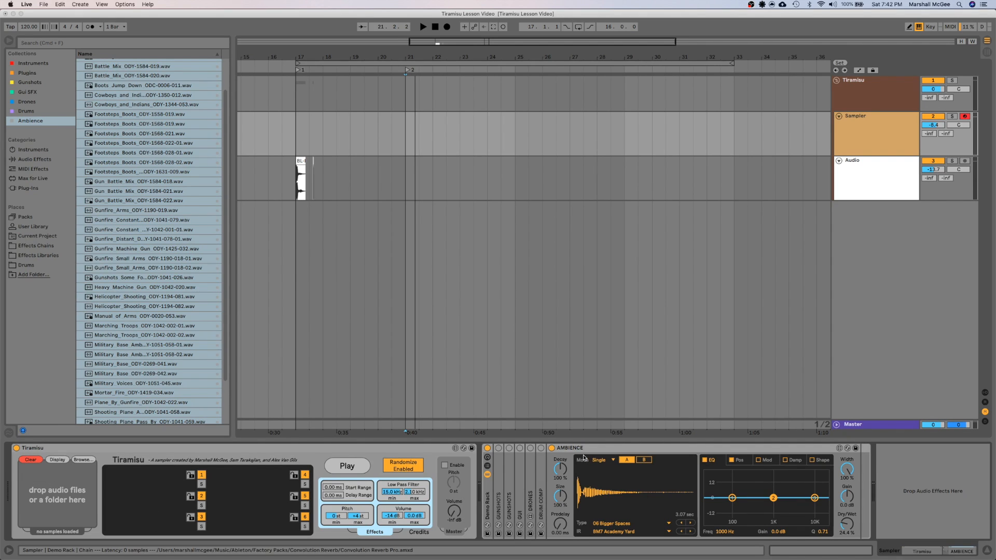
drag(554, 448, 566, 451)
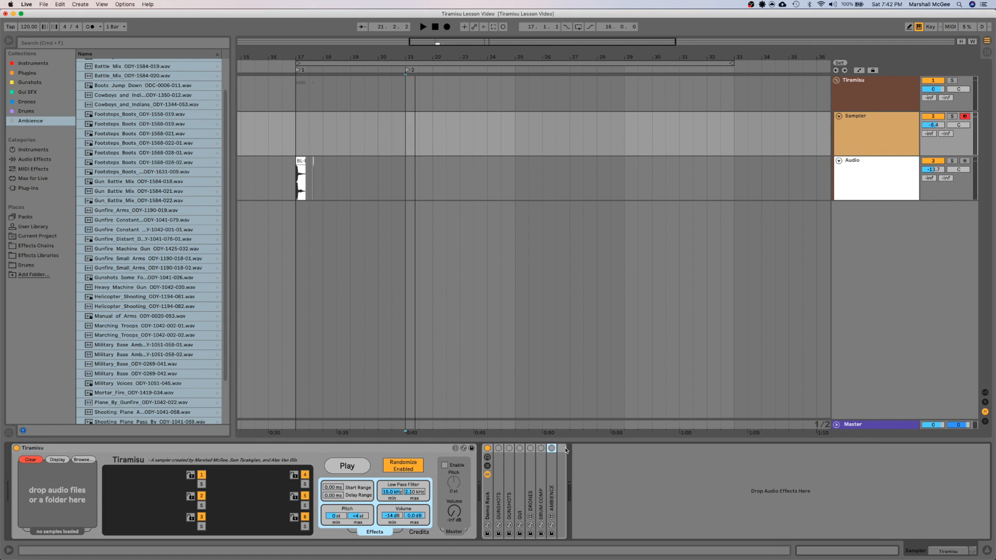